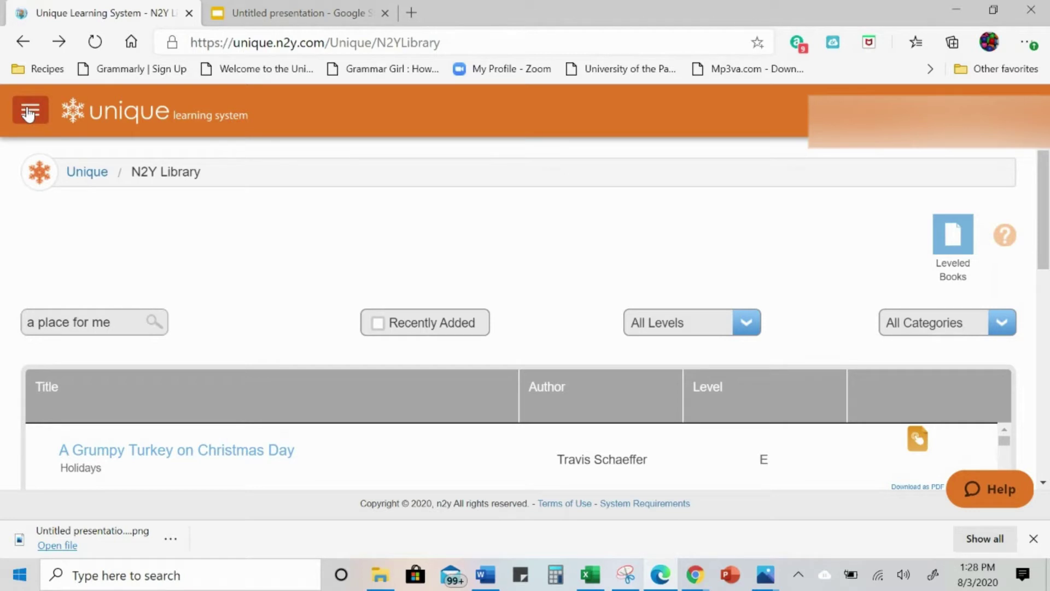
# Search the n2y Library for the book "a place for me".
pyautogui.click(29, 114)
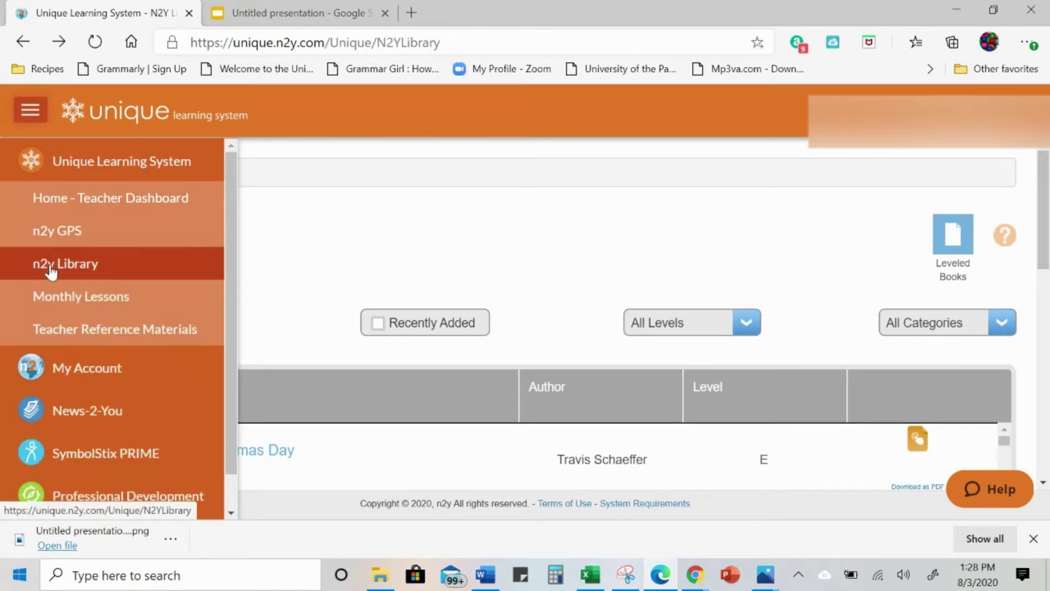
pyautogui.click(408, 224)
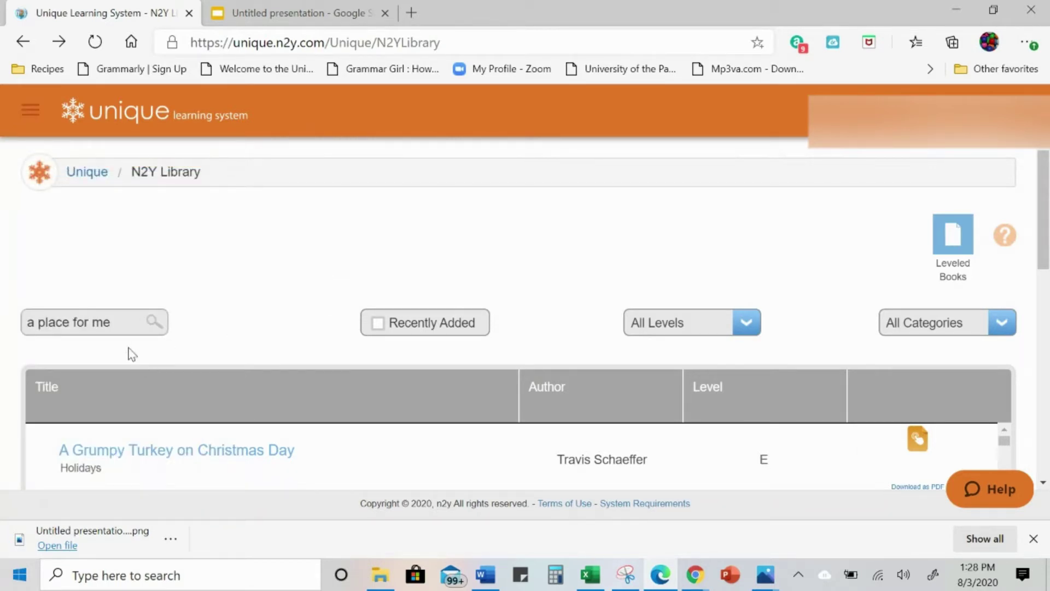
pyautogui.click(129, 322)
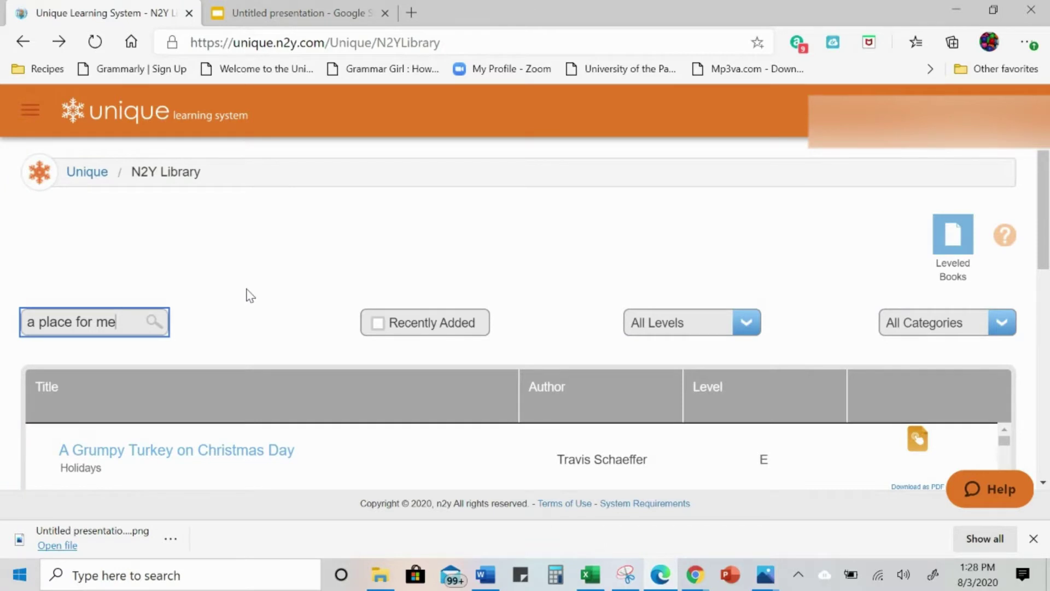
pyautogui.press('Return')
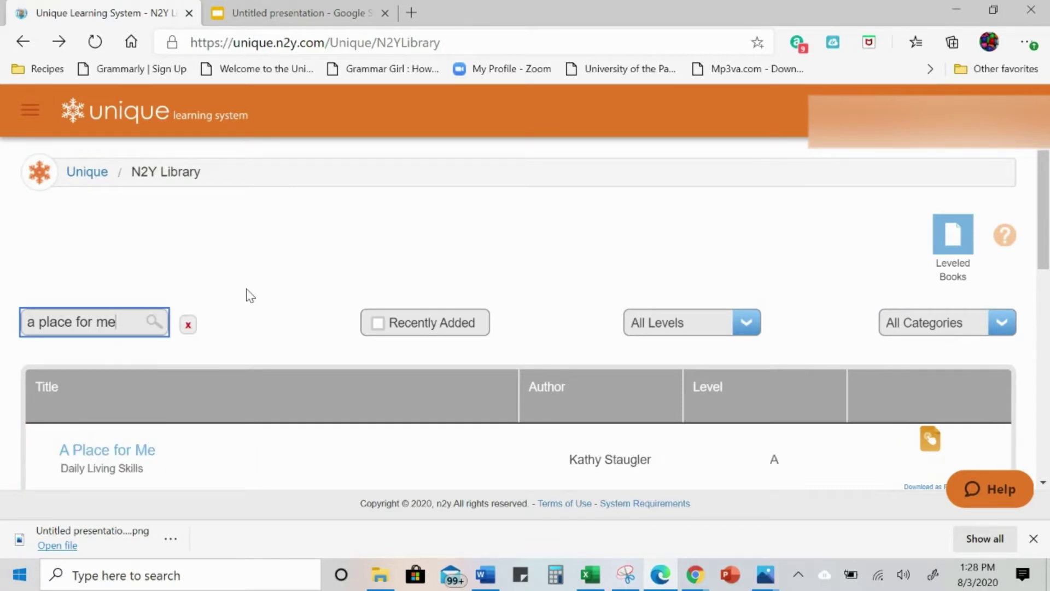
pyautogui.scroll(-4, 309, 296)
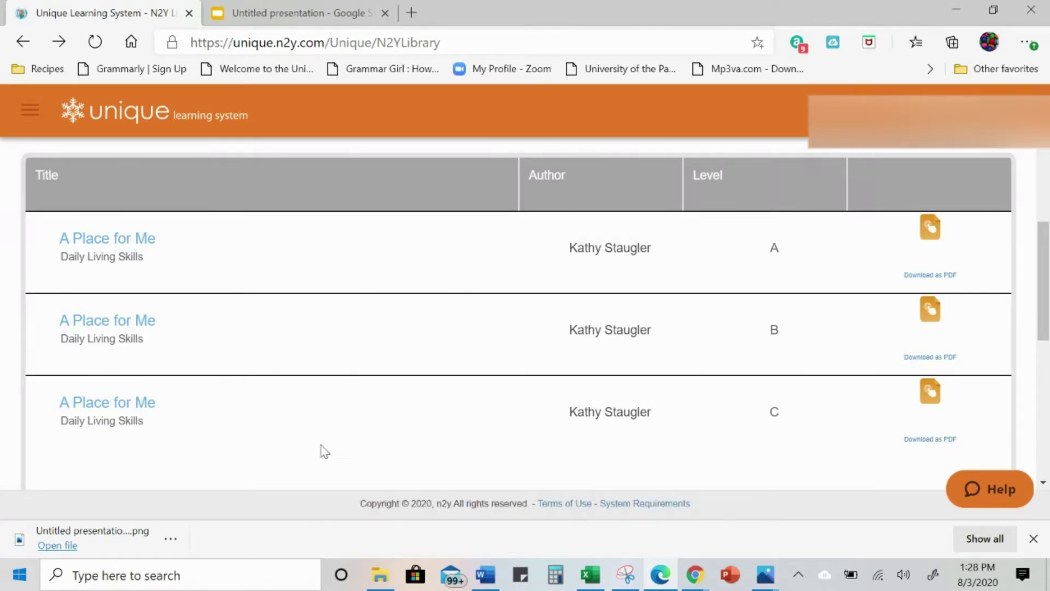
# Switch to the untitled Google Slides presentation, dismiss the theme choices and download notice, and delete the title and subtitle placeholders.
pyautogui.click(302, 12)
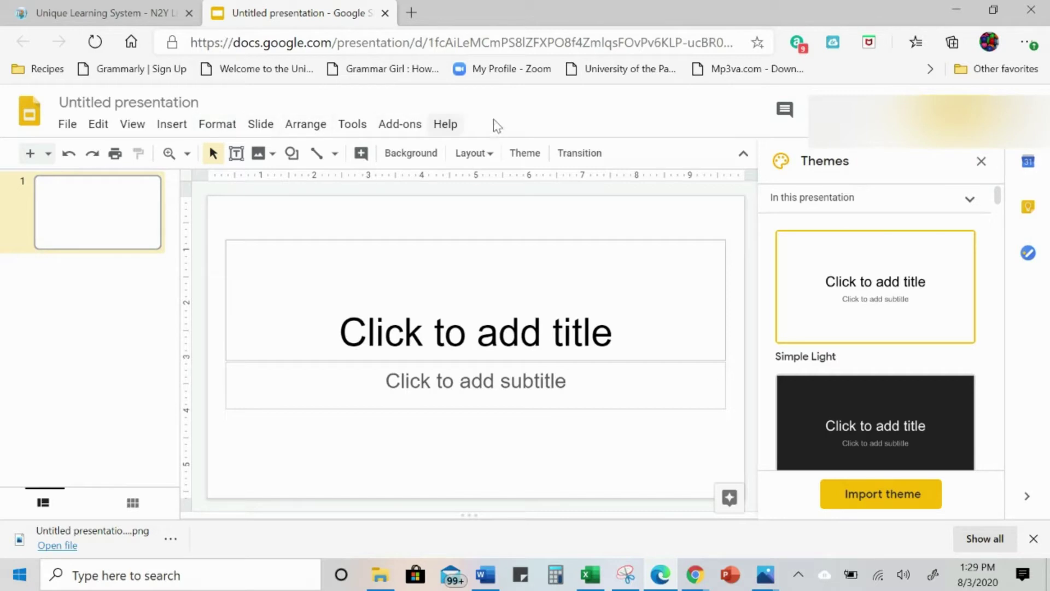
pyautogui.click(981, 161)
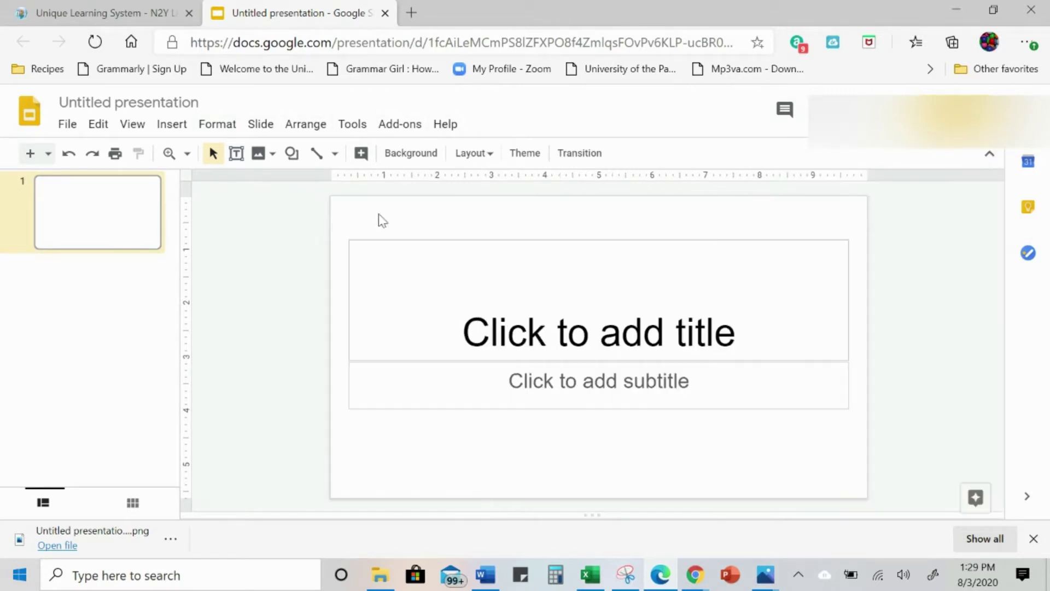
pyautogui.moveTo(350, 218); pyautogui.dragTo(472, 463)
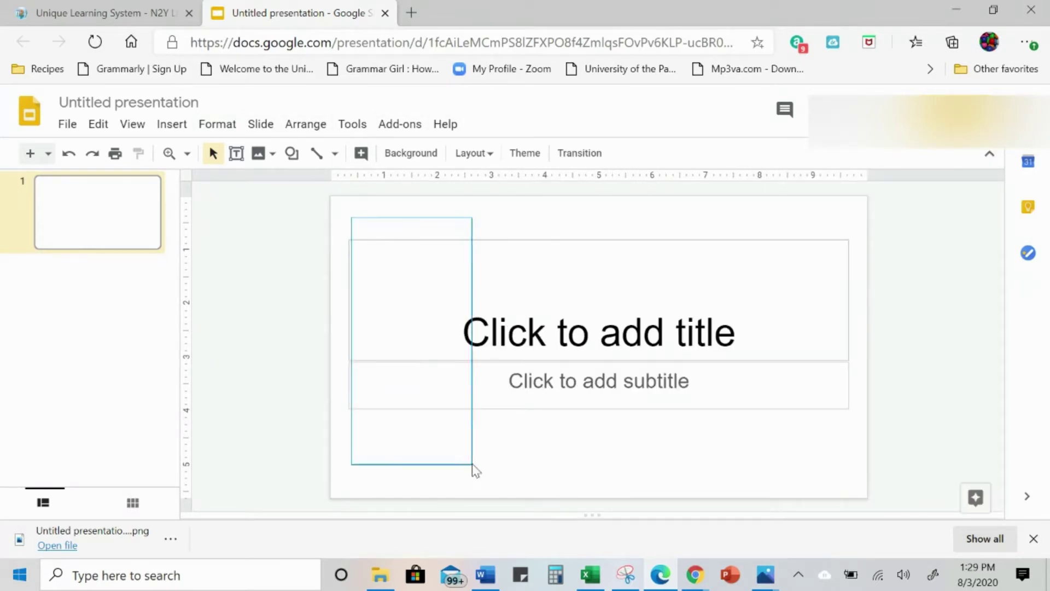
pyautogui.press('Delete')
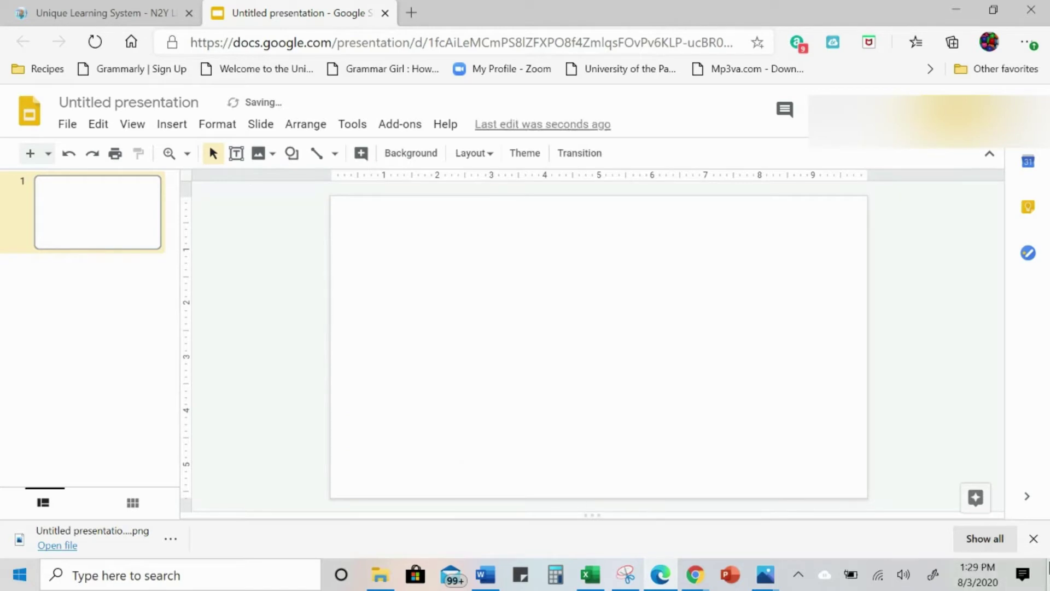
pyautogui.click(1034, 539)
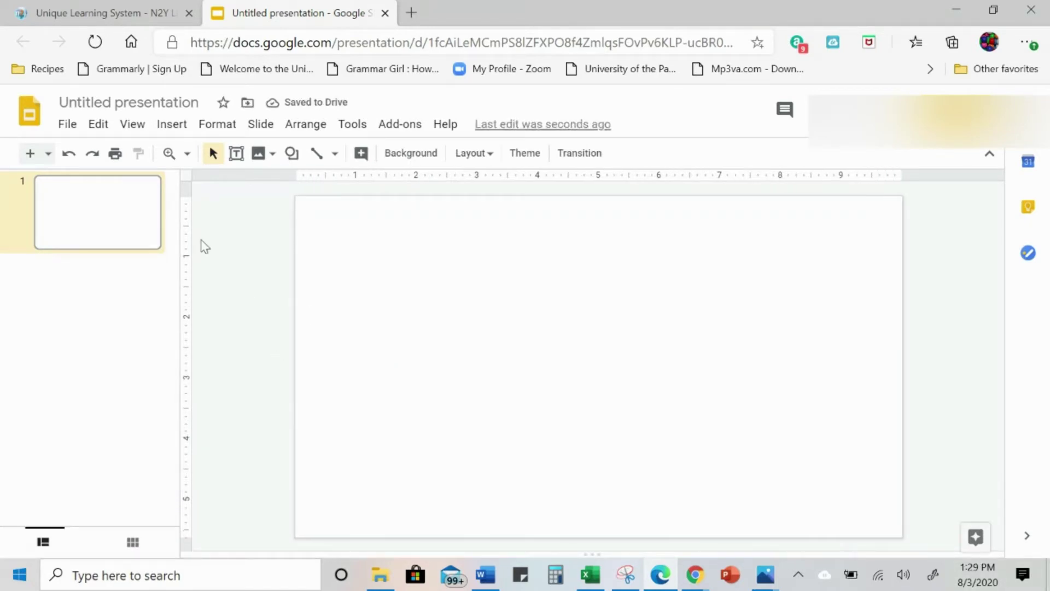
# Set the presentation's page size to a custom 11 x 8.5 inches.
pyautogui.click(68, 125)
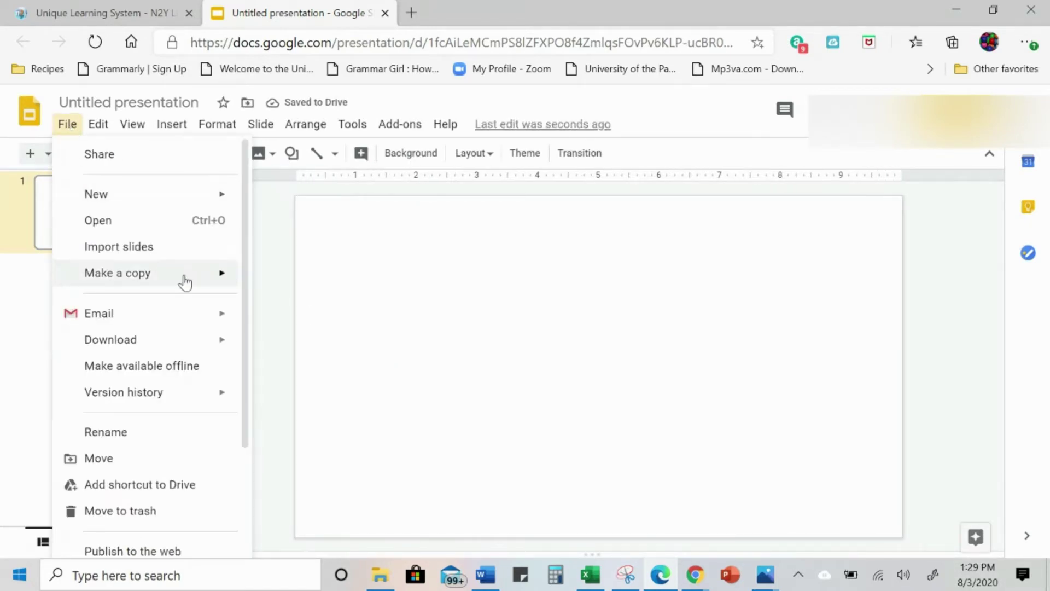
pyautogui.moveTo(244, 348); pyautogui.dragTo(258, 525)
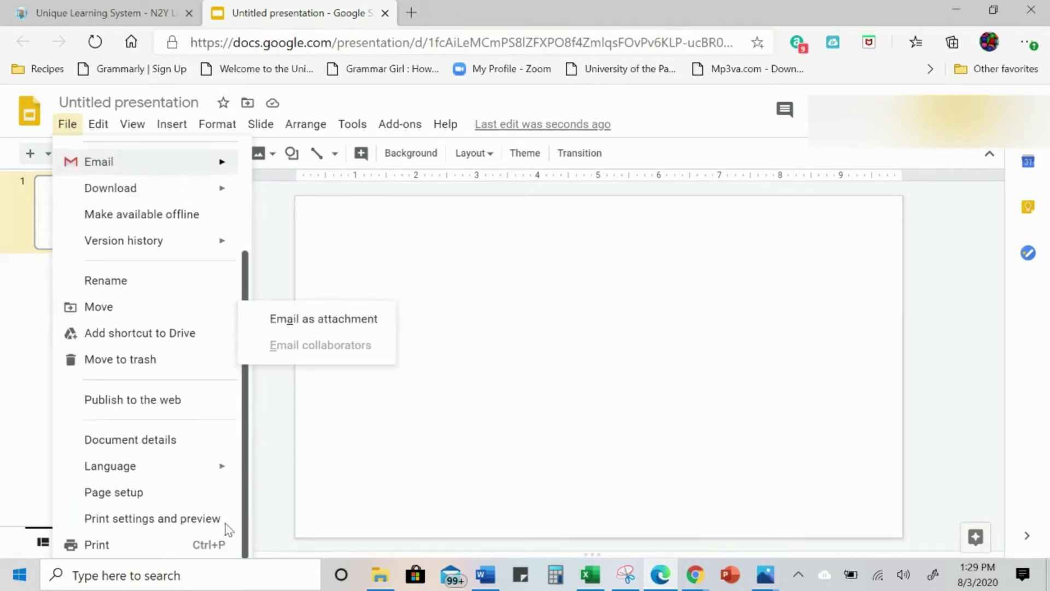
pyautogui.click(128, 494)
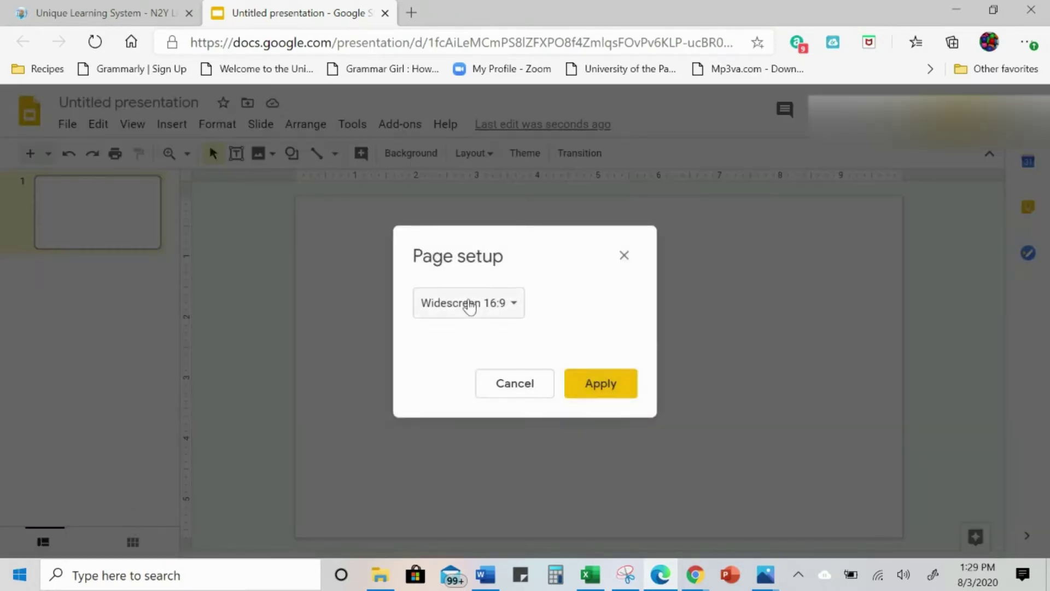
pyautogui.click(486, 308)
pyautogui.click(475, 353)
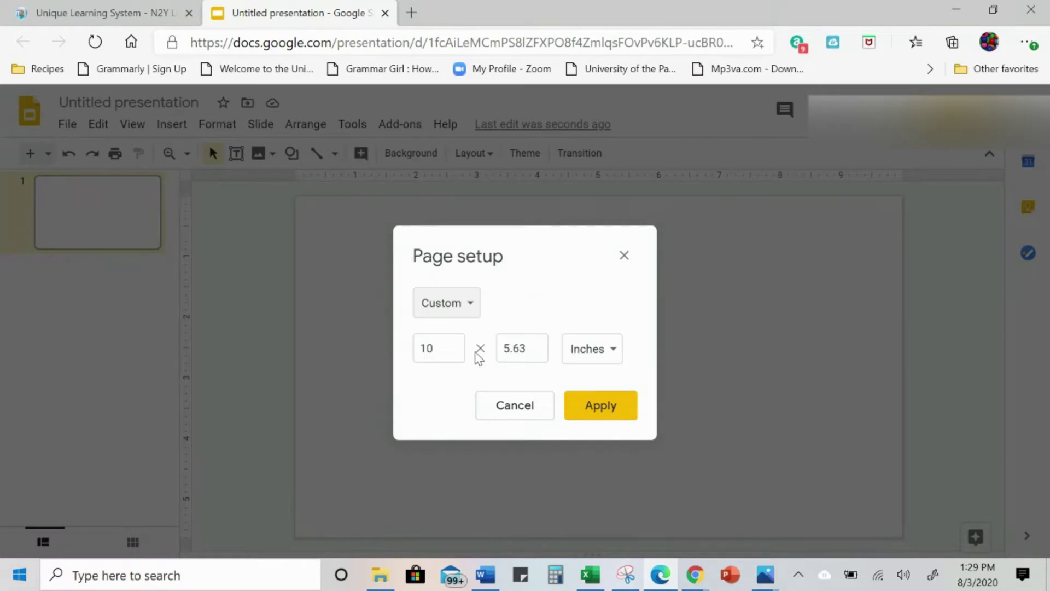
pyautogui.click(466, 349)
pyautogui.write('11')
pyautogui.press('Tab')
pyautogui.write('8.5')
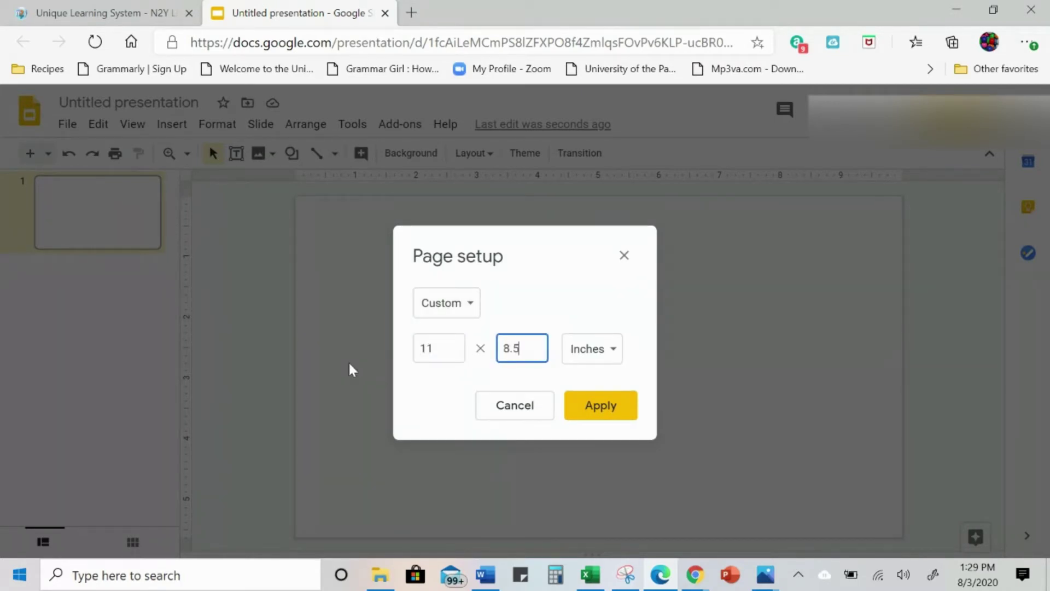
pyautogui.press('Tab')
pyautogui.press('Tab')
pyautogui.press('Tab')
pyautogui.press('Return')
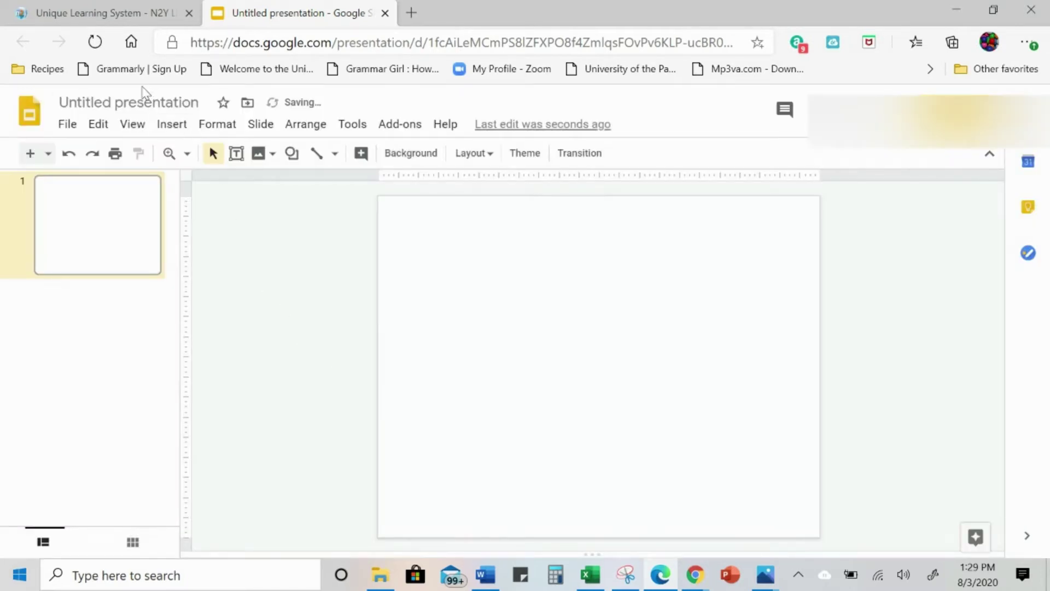
# Rename the presentation as "A Place for Me-C".
pyautogui.click(134, 100)
pyautogui.write('A')
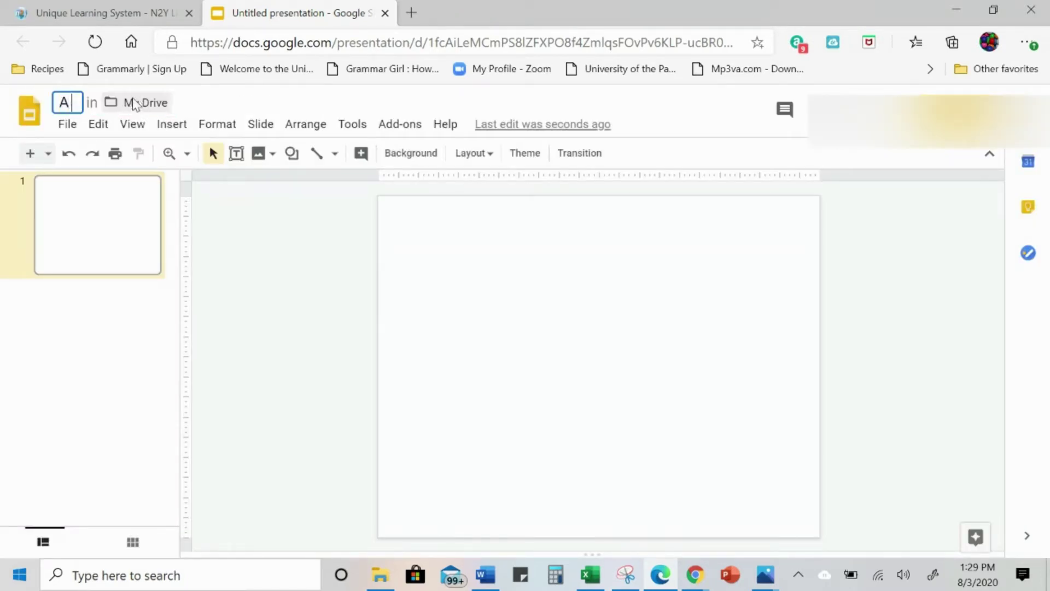
pyautogui.write(' Place for Me')
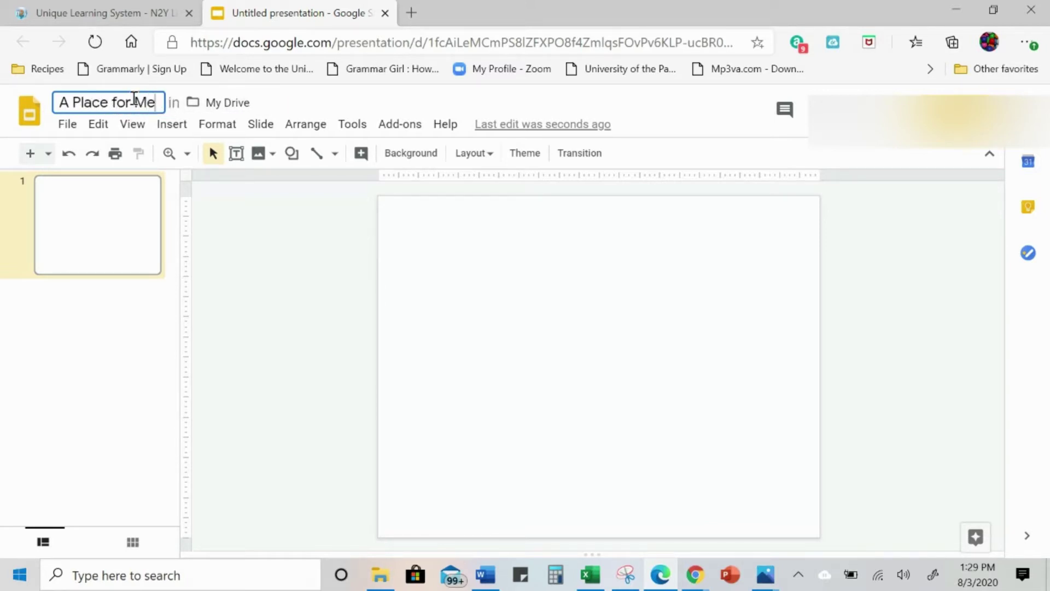
pyautogui.write('-C')
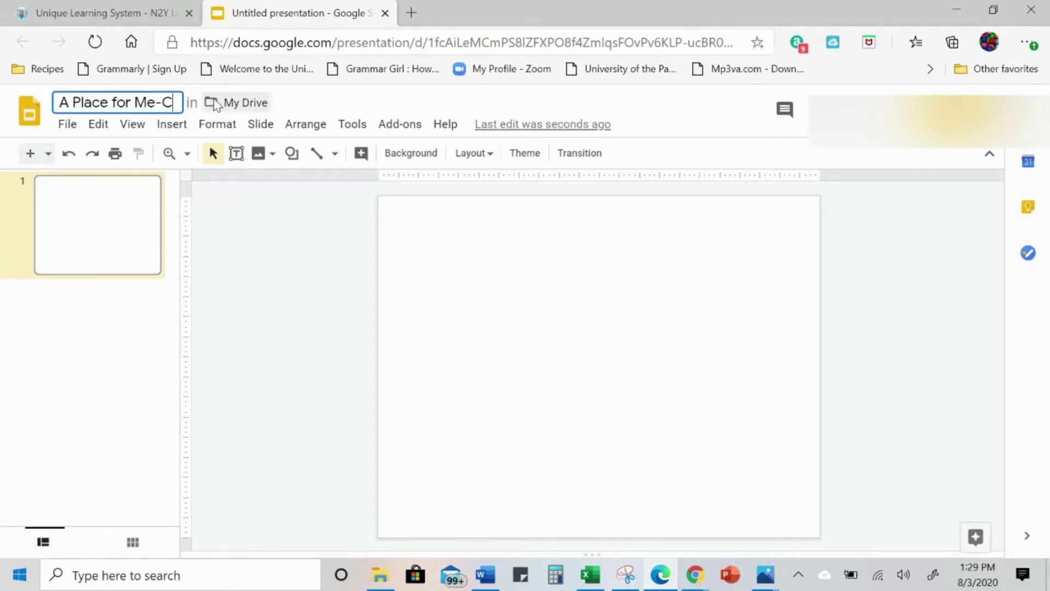
pyautogui.press('Return')
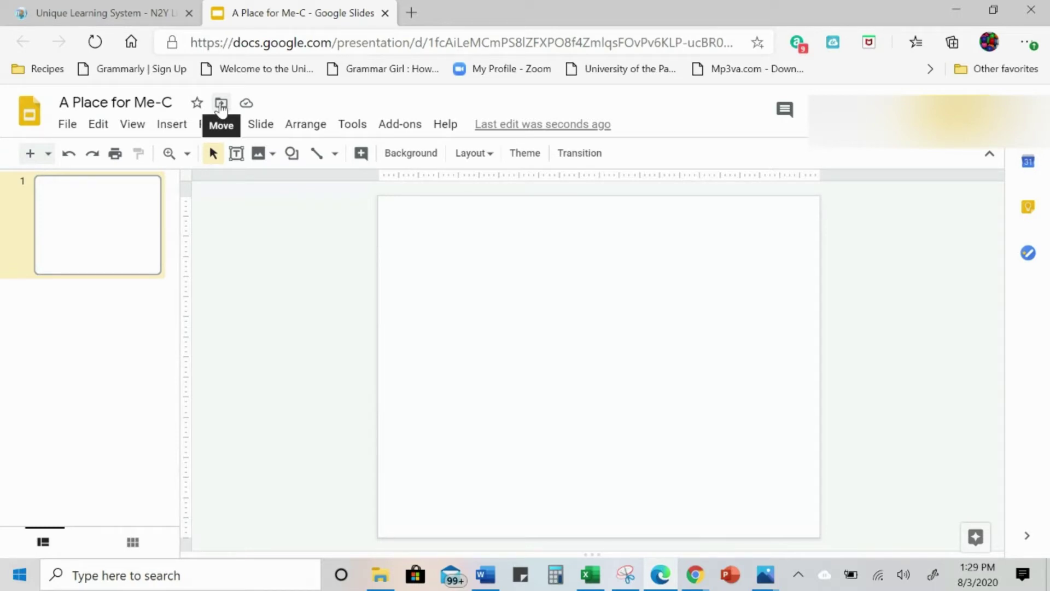
# Start moving the presentation and create a new folder named "N2Y Tutorials" in My Drive.
pyautogui.click(221, 108)
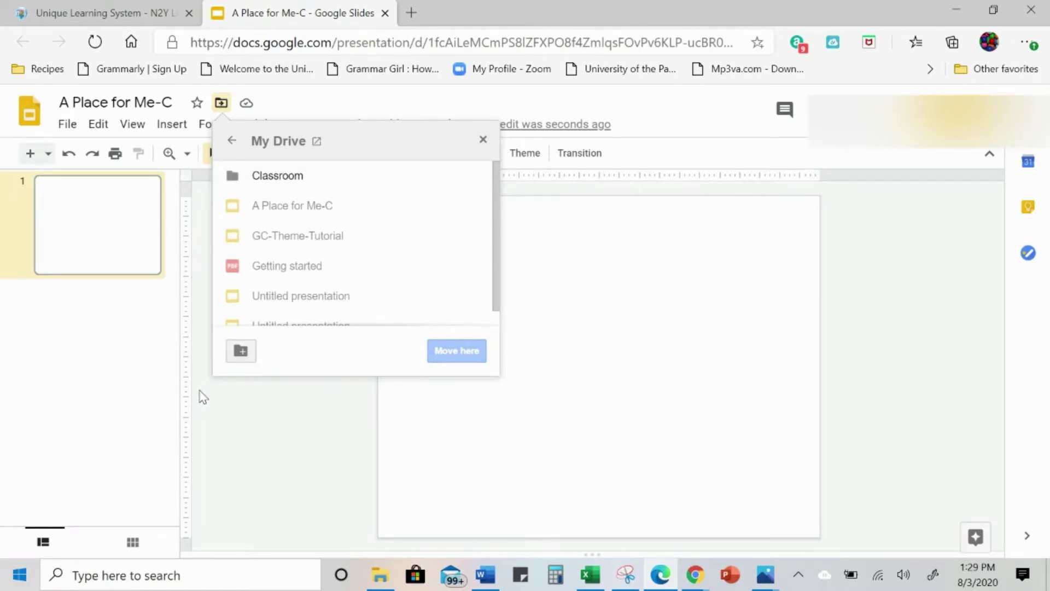
pyautogui.click(241, 350)
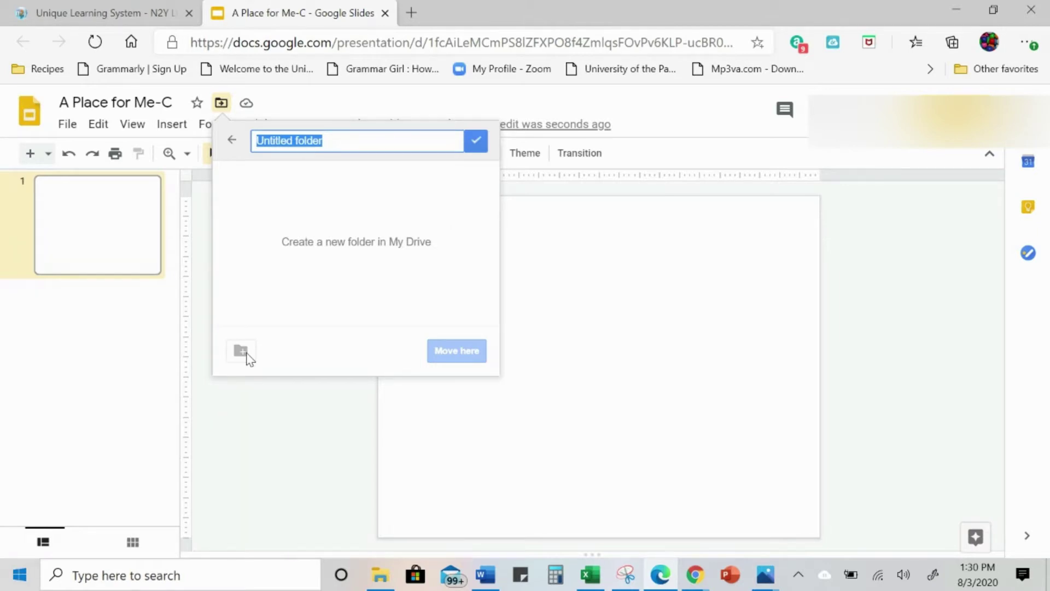
pyautogui.write('N2Y Tutorial')
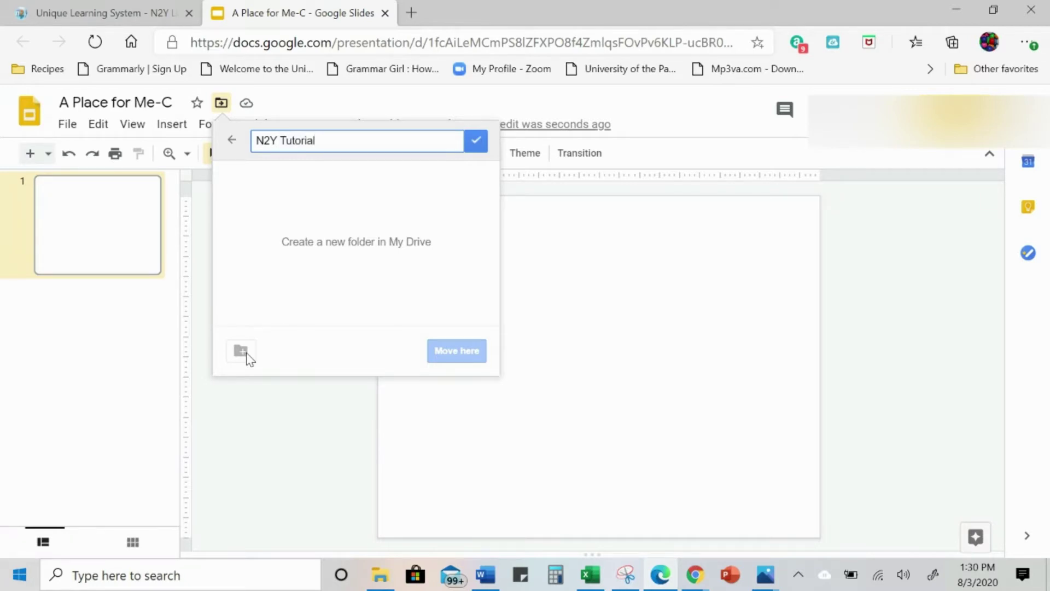
pyautogui.click(476, 142)
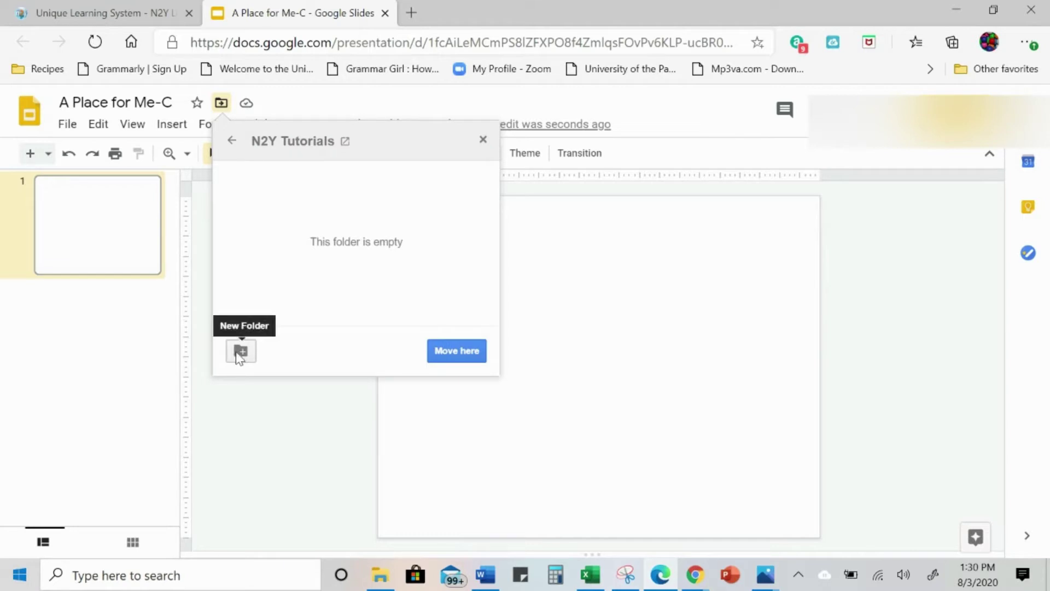
# Create a subfolder named "ELA" in N2Y Tutorials and move the presentation into it.
pyautogui.click(241, 352)
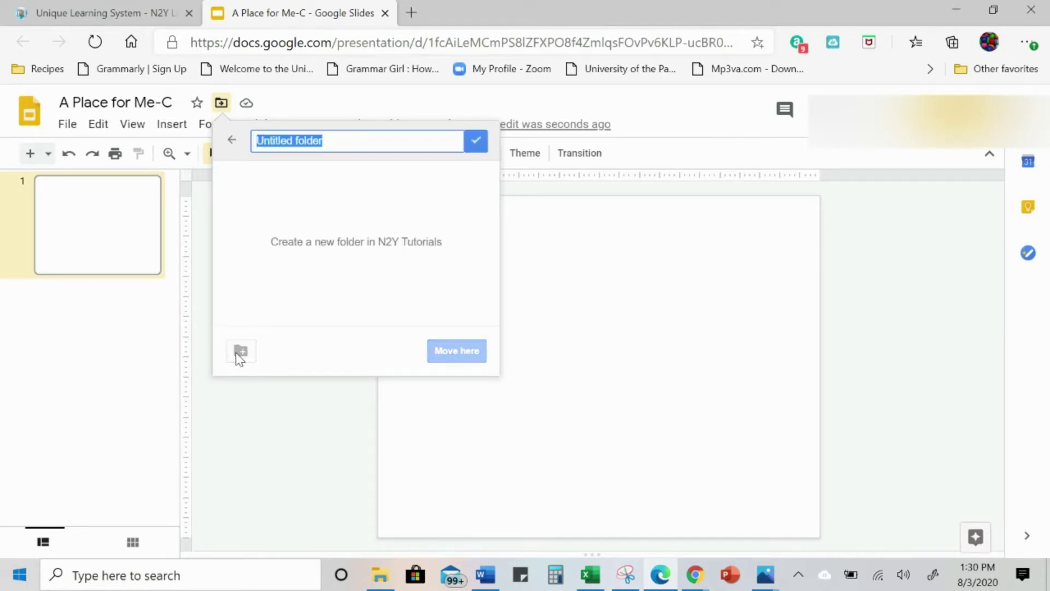
pyautogui.write('ELA')
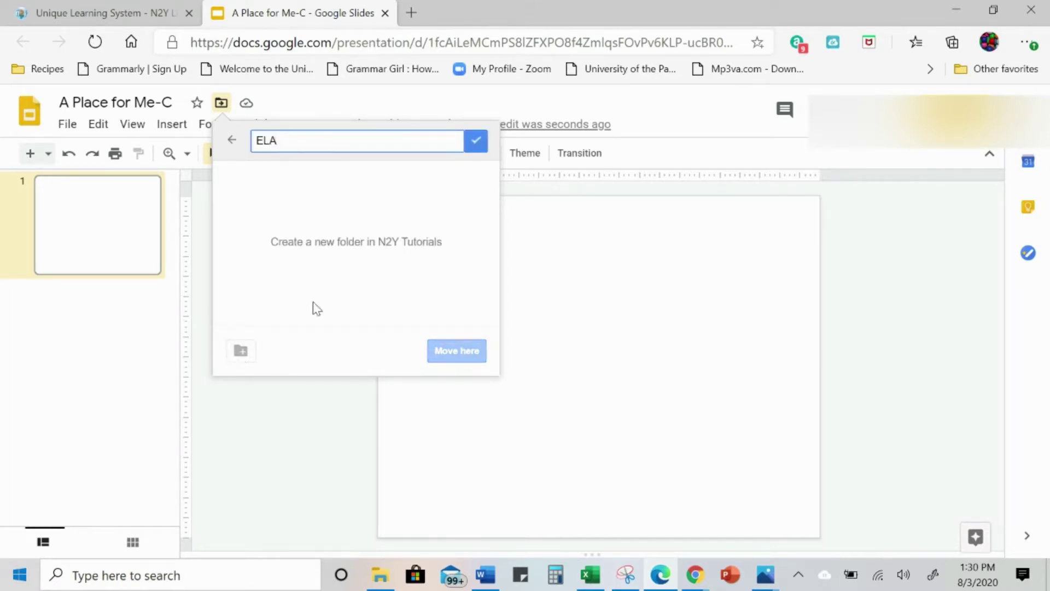
pyautogui.click(476, 141)
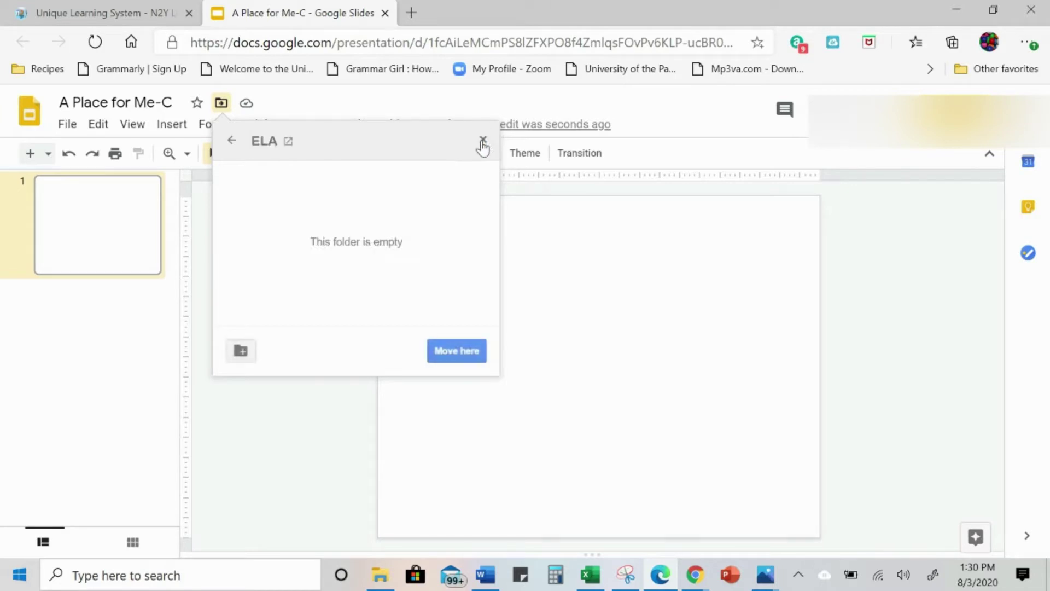
pyautogui.click(464, 353)
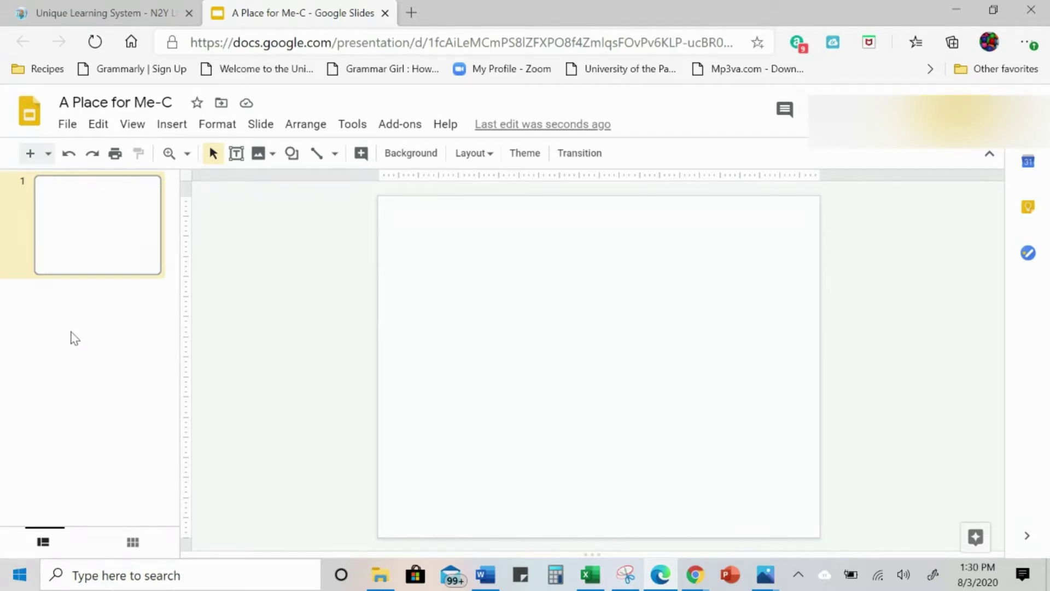
# Open the Level C PDF of A Place for Me from the n2y Library and fit the whole page in view.
pyautogui.click(108, 12)
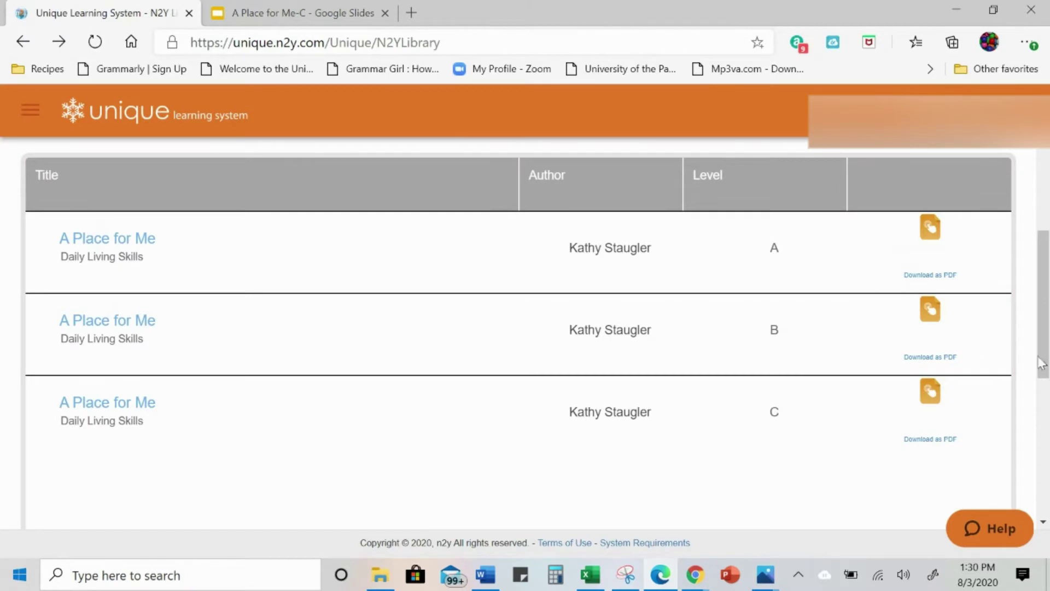
pyautogui.click(918, 440)
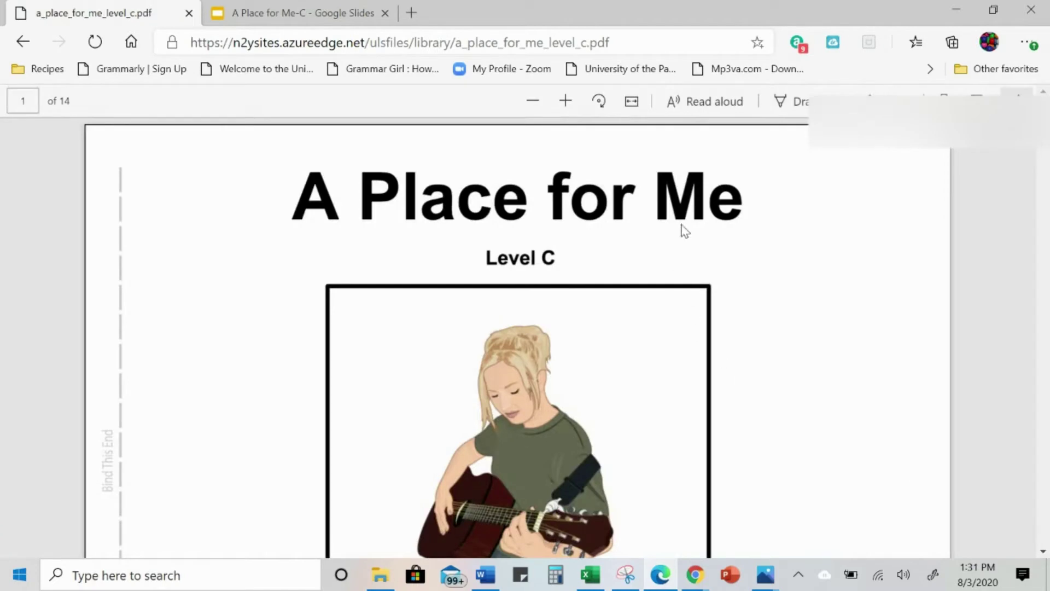
pyautogui.click(634, 101)
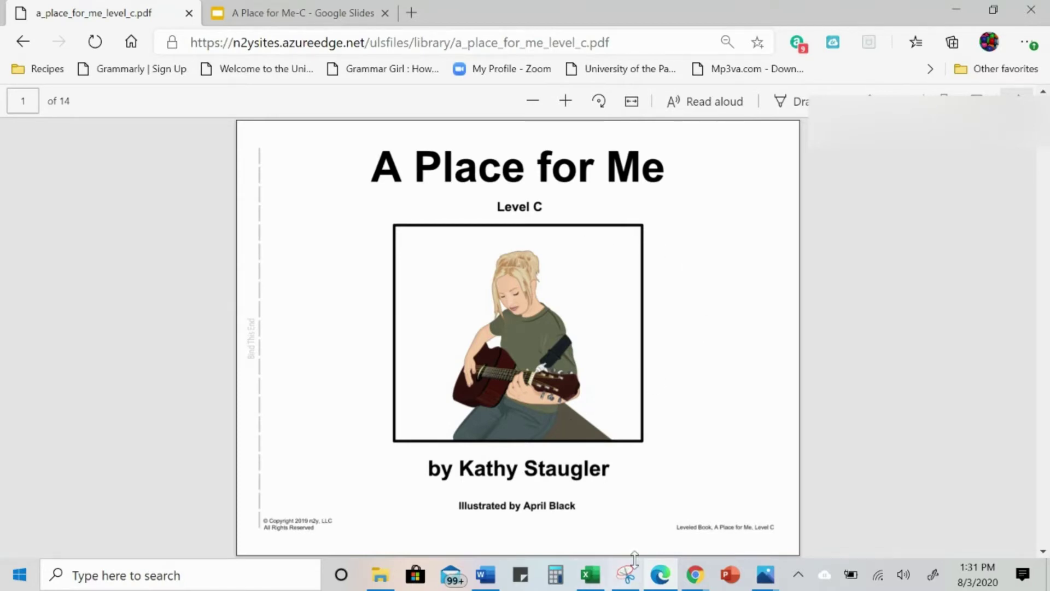
# Capture the book's cover with Snipping Tool, from the title down to the illustrator credit, leaving out the binding line and copyright text.
pyautogui.moveTo(632, 581)
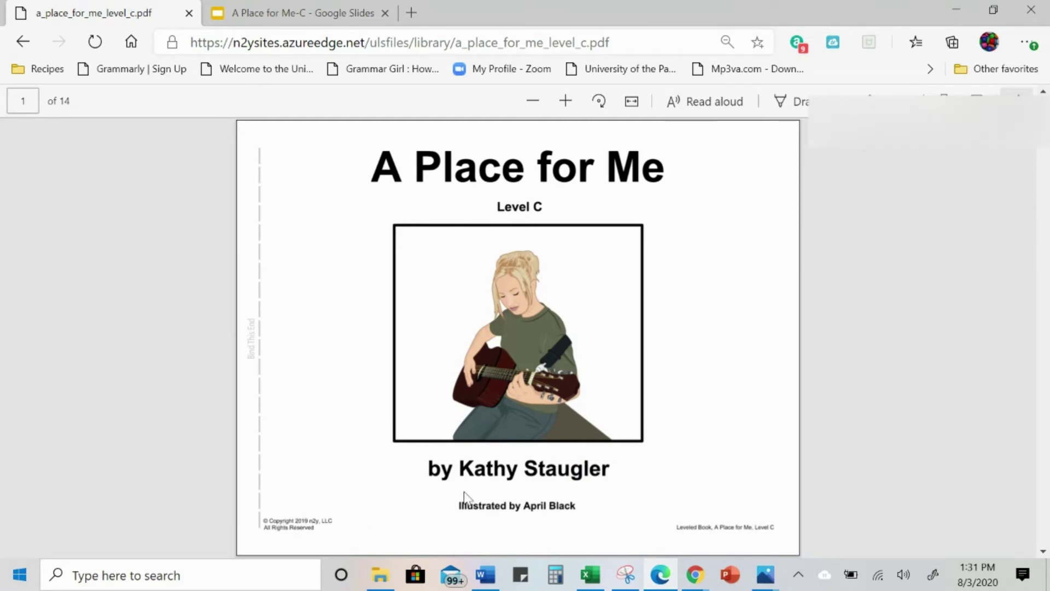
pyautogui.click(627, 574)
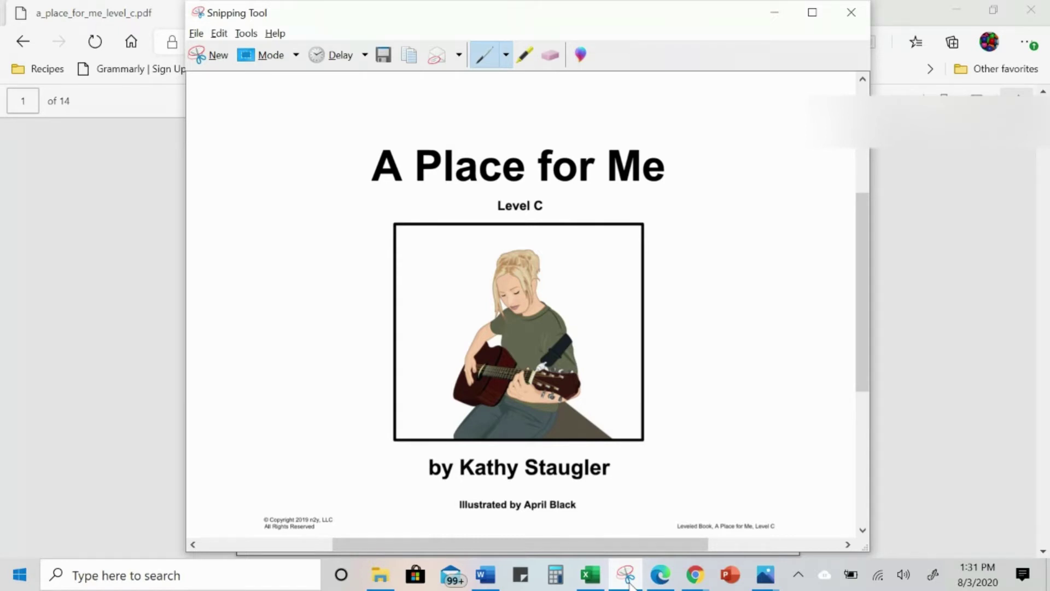
pyautogui.hotkey('ctrl', 'n')
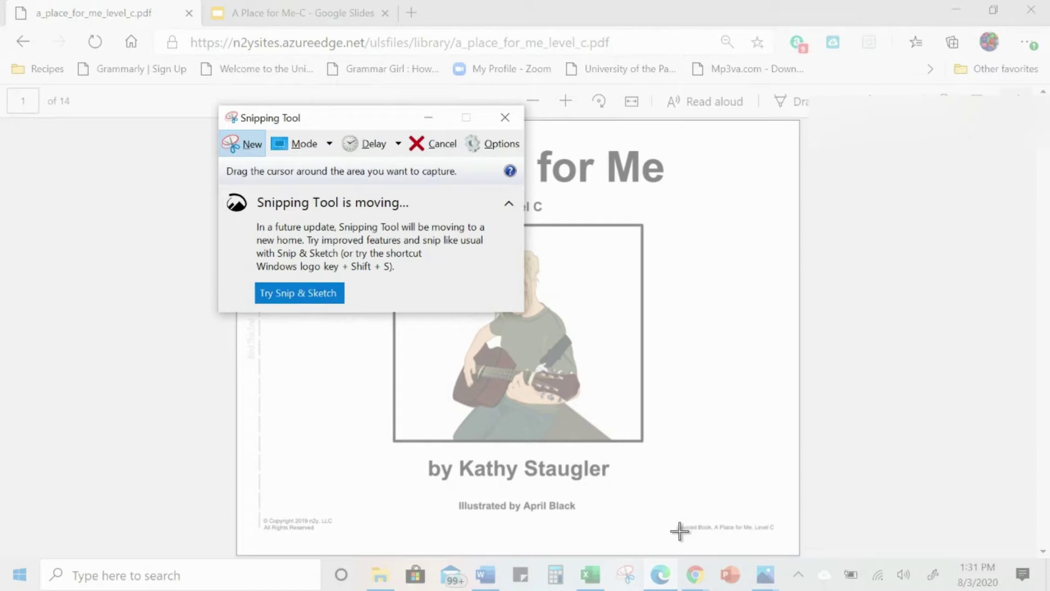
pyautogui.moveTo(689, 520); pyautogui.dragTo(346, 137)
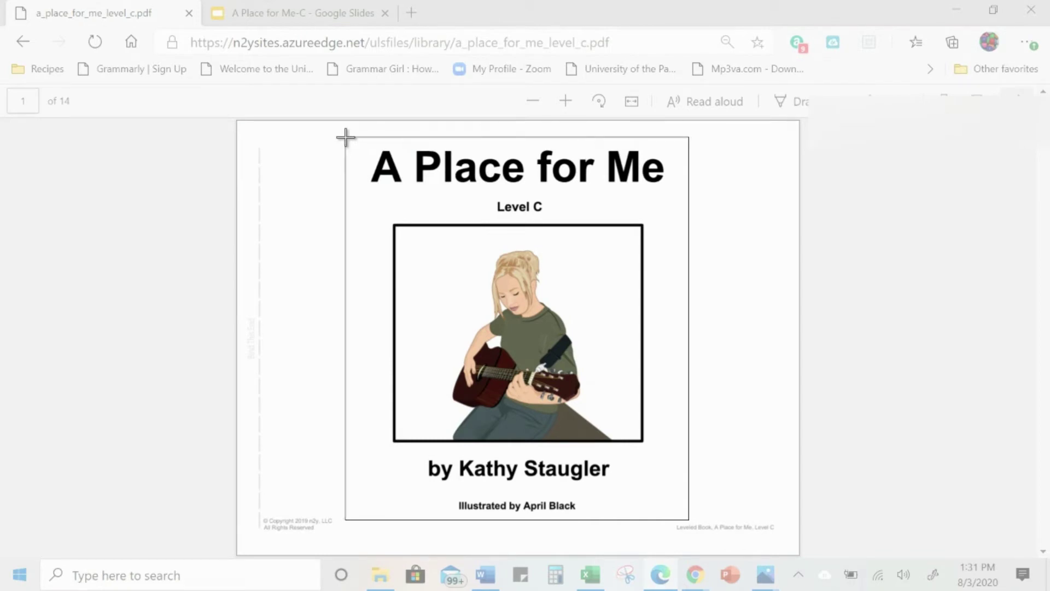
# Finish the cover snip and give the presentation's blank slide a solid blue background.
pyautogui.moveTo(346, 137); pyautogui.dragTo(347, 138)
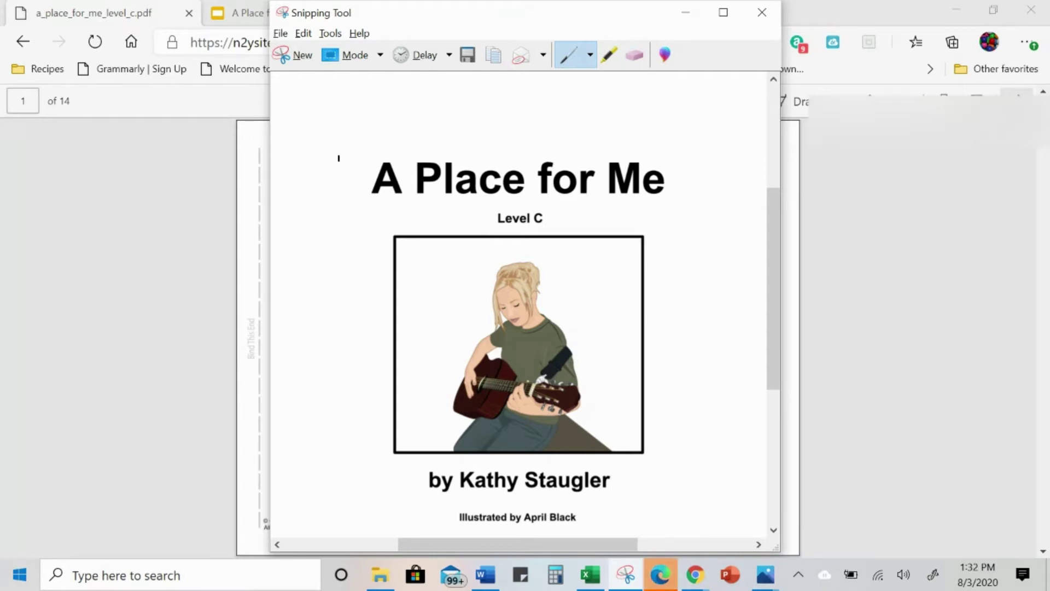
pyautogui.click(236, 12)
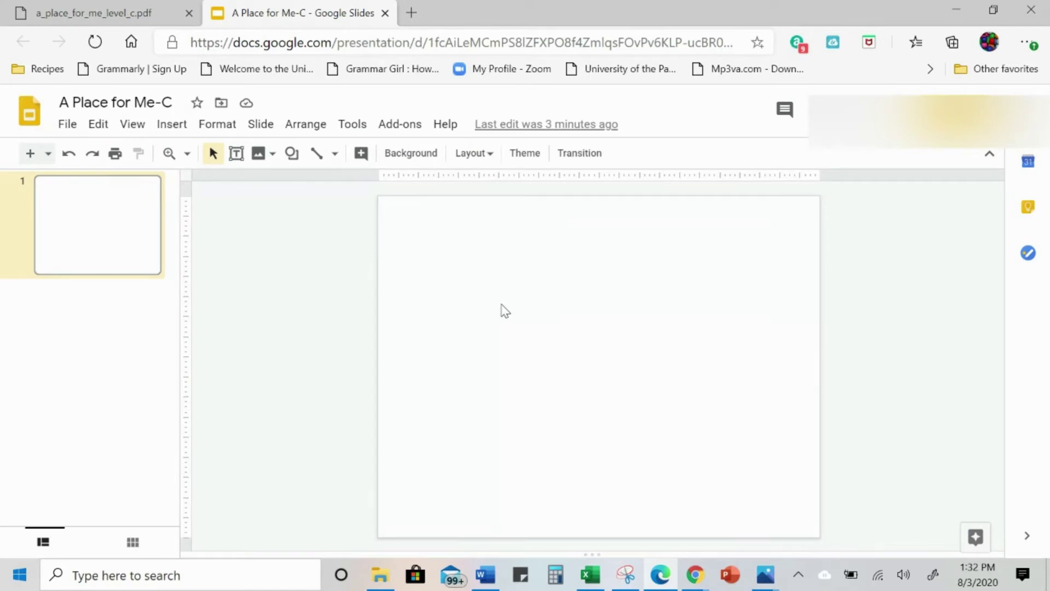
pyautogui.click(411, 154)
pyautogui.click(629, 275)
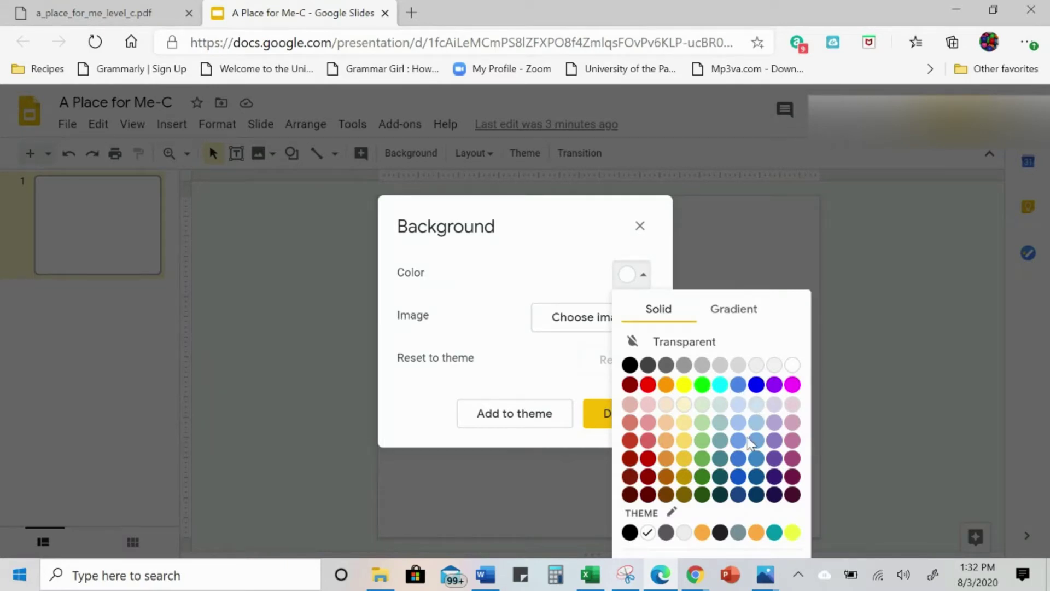
pyautogui.click(739, 459)
pyautogui.click(627, 414)
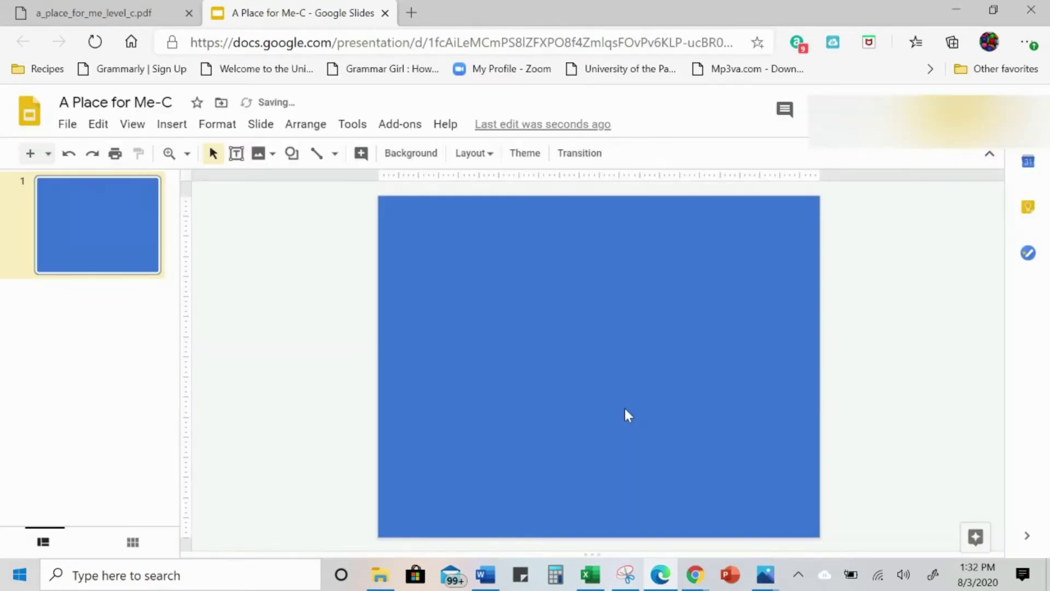
# Duplicate the blue slide twice and paste the snipped cover onto slide 1.
pyautogui.rightClick(121, 246)
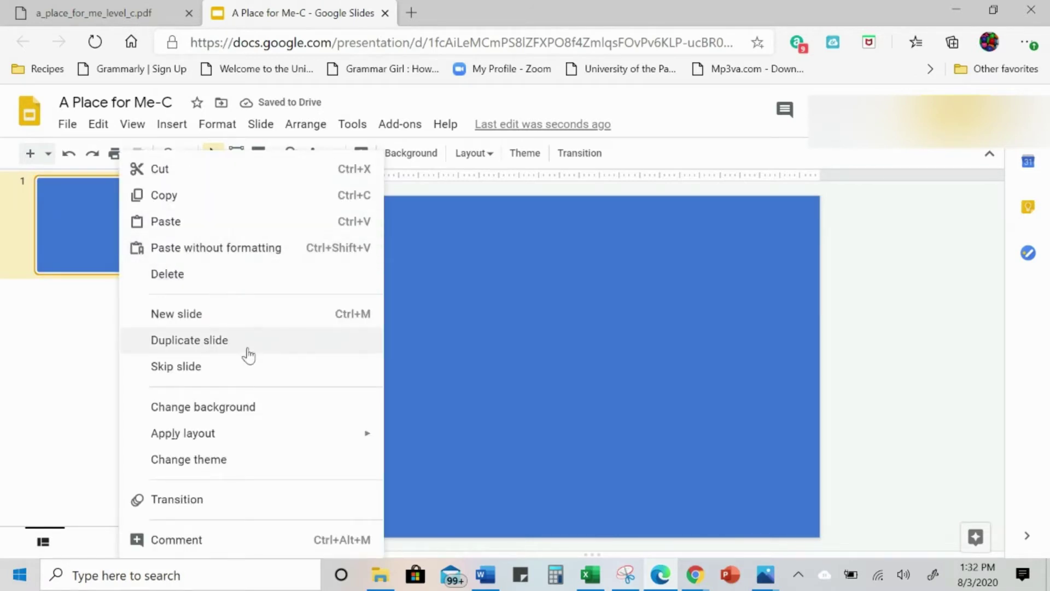
pyautogui.click(224, 344)
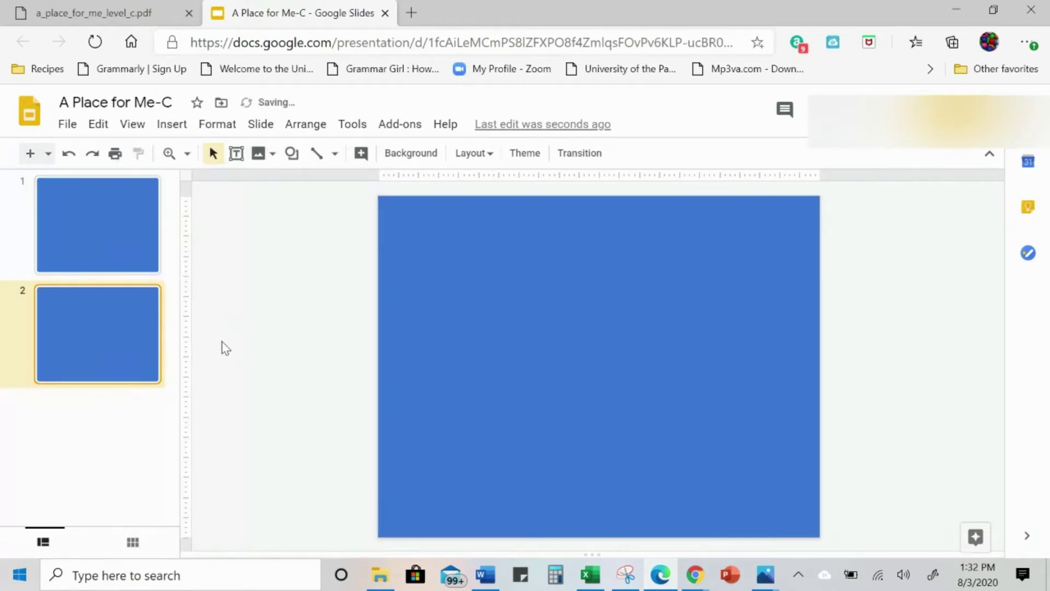
pyautogui.rightClick(132, 346)
pyautogui.click(202, 319)
pyautogui.click(111, 234)
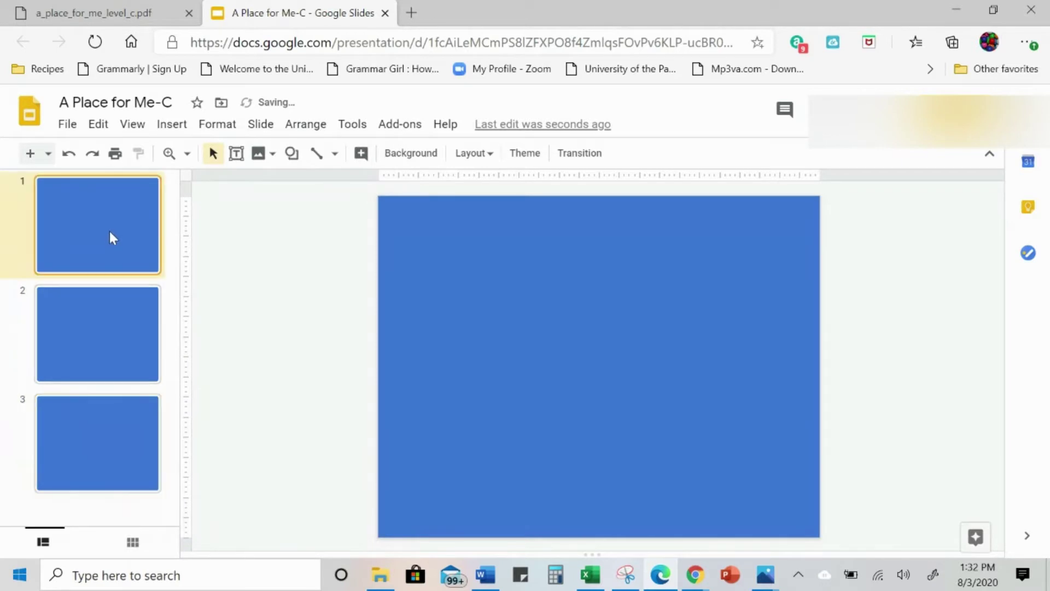
pyautogui.hotkey('ctrl', 'v')
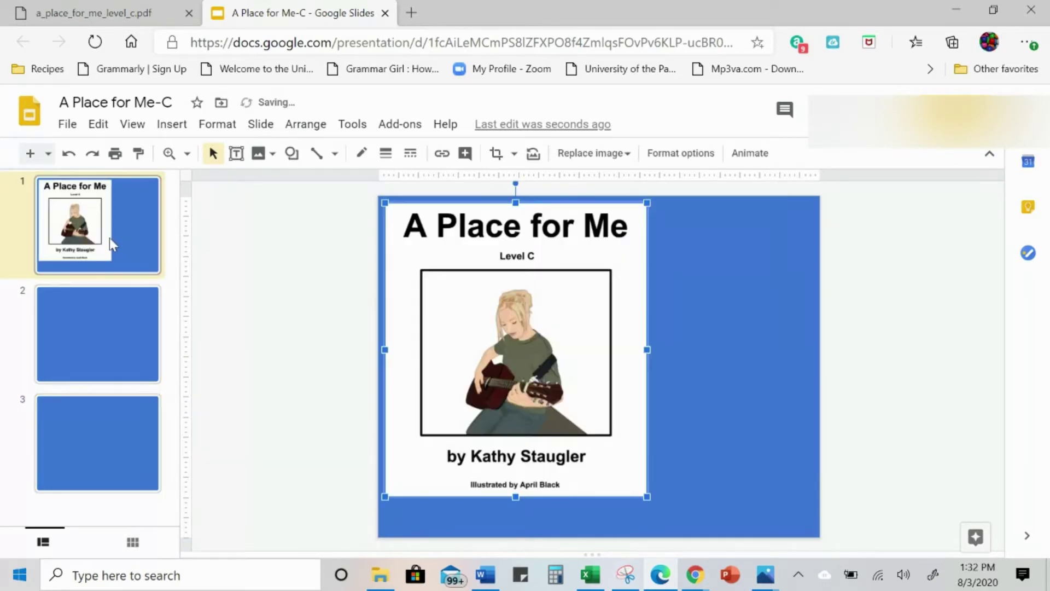
# Add four more blank blue slides after slide 2.
pyautogui.click(120, 360)
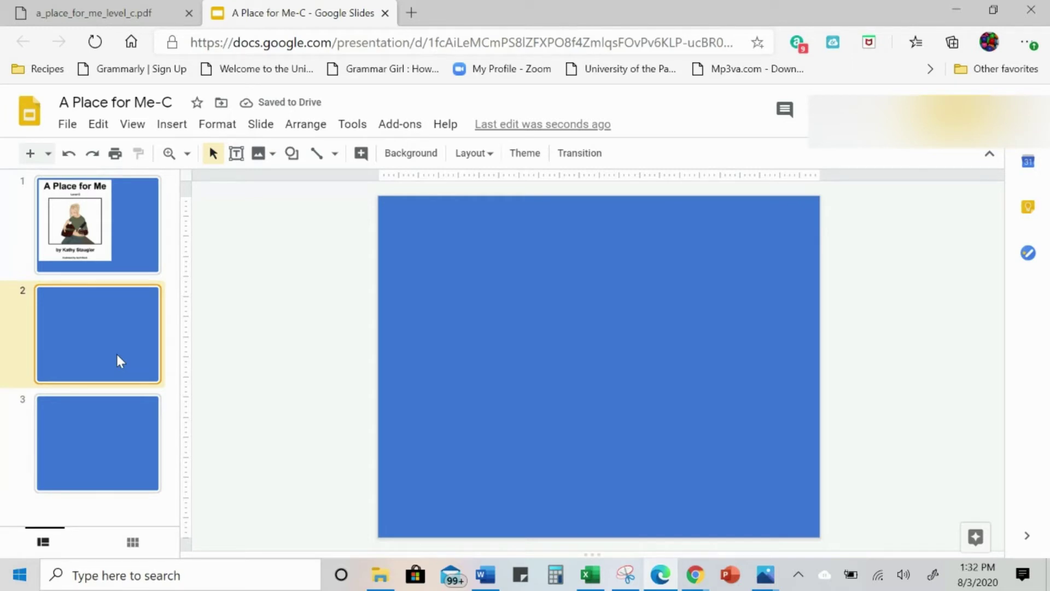
pyautogui.hotkey('ctrl', 'm')
pyautogui.hotkey('ctrl', 'm')
pyautogui.hotkey('ctrl', 'm')
pyautogui.hotkey('ctrl', 'm')
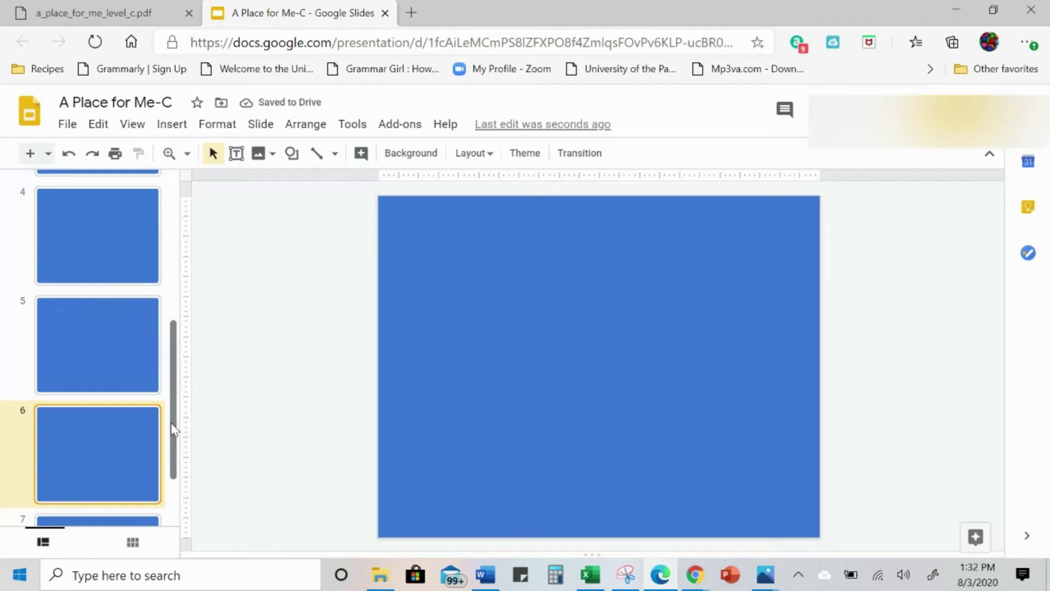
# Center the cover image on slide 1 so the blue background frames it on all sides.
pyautogui.scroll(5, 162, 375)
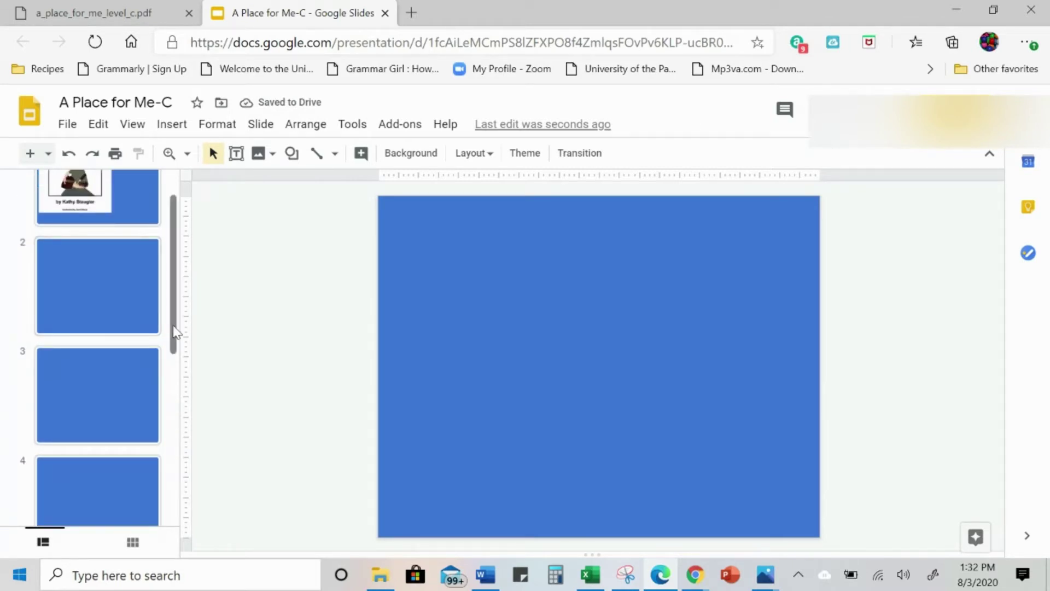
pyautogui.moveTo(173, 333); pyautogui.dragTo(169, 277)
pyautogui.click(103, 238)
pyautogui.moveTo(565, 374); pyautogui.dragTo(649, 389)
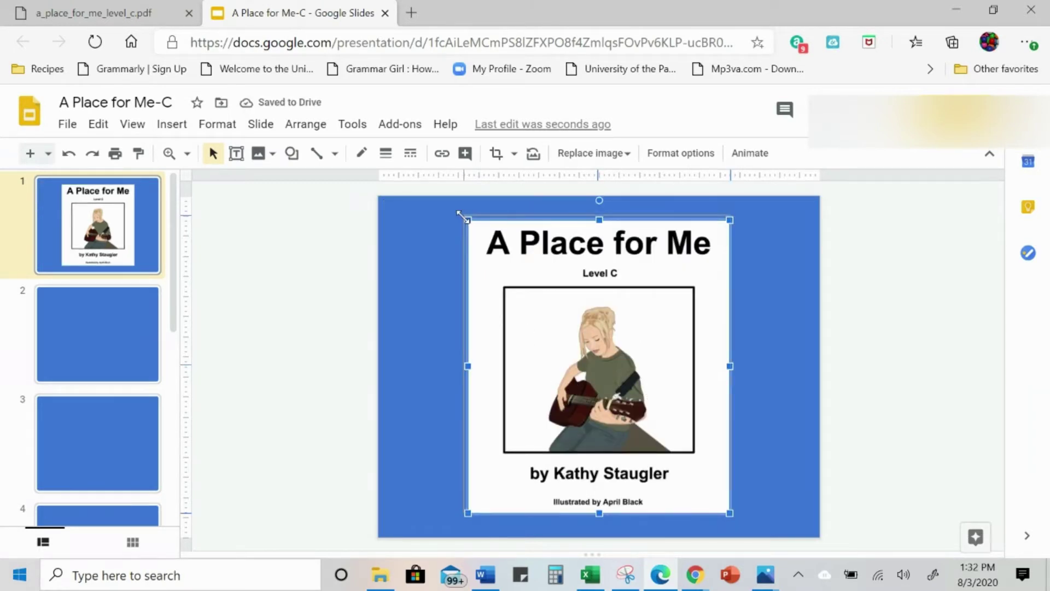
pyautogui.moveTo(467, 230); pyautogui.dragTo(466, 232)
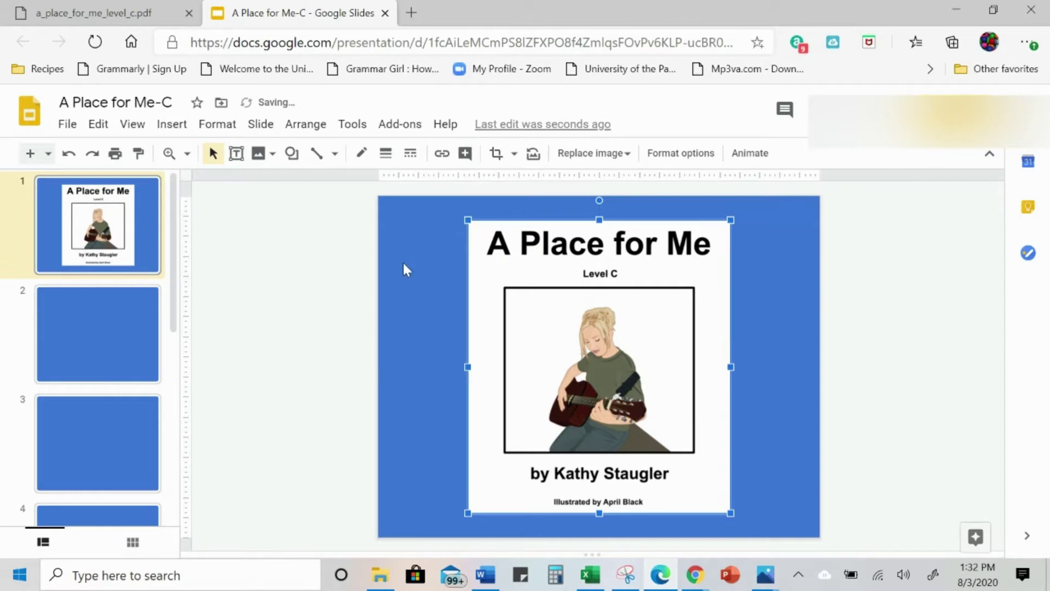
pyautogui.click(411, 296)
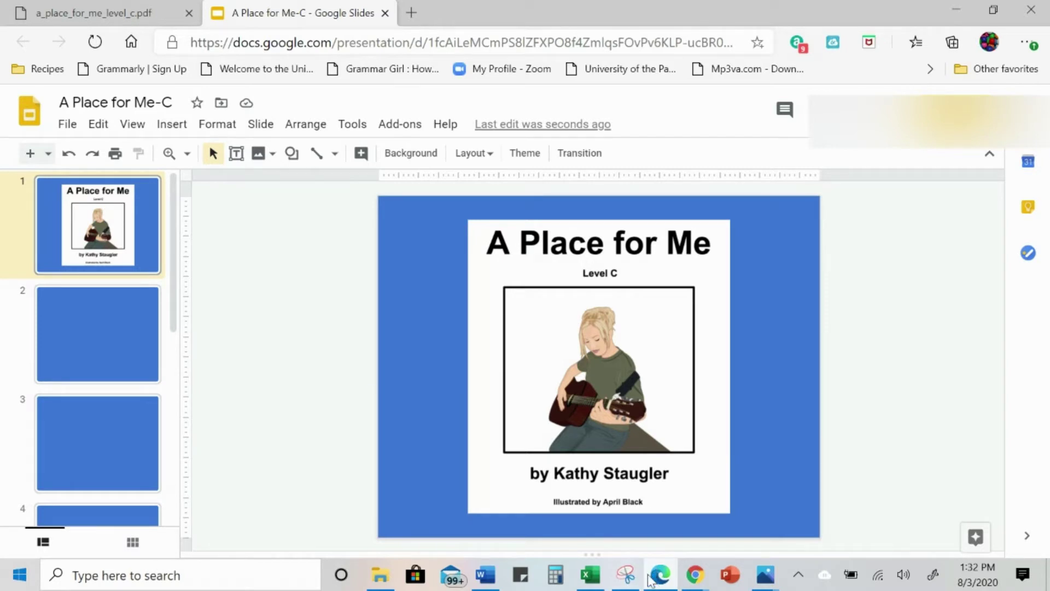
# Show the slides as a grid and insert a new white slide between the cover and the first blank blue slide.
pyautogui.click(116, 282)
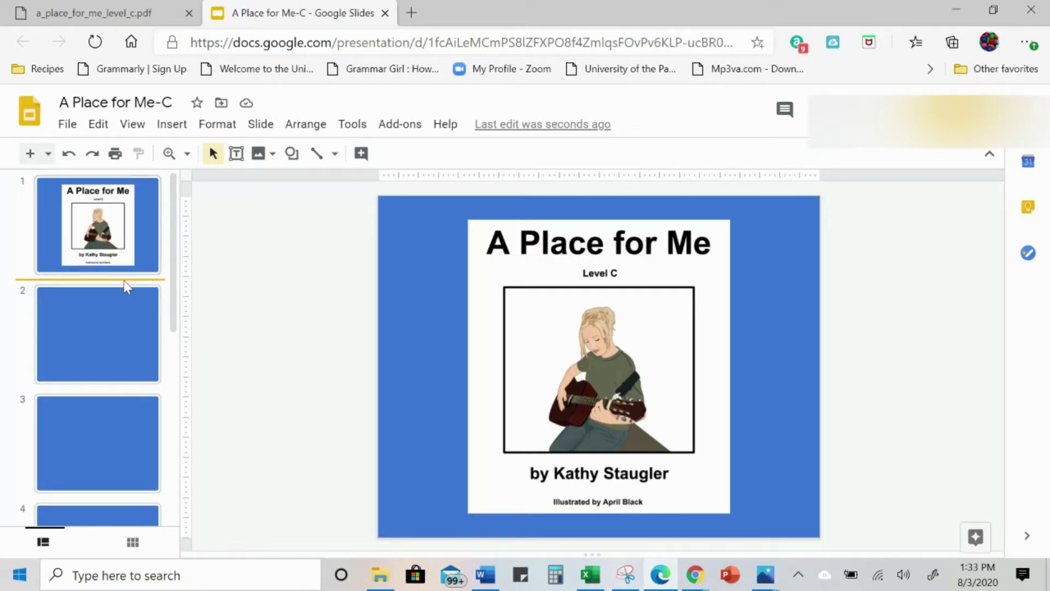
pyautogui.click(133, 541)
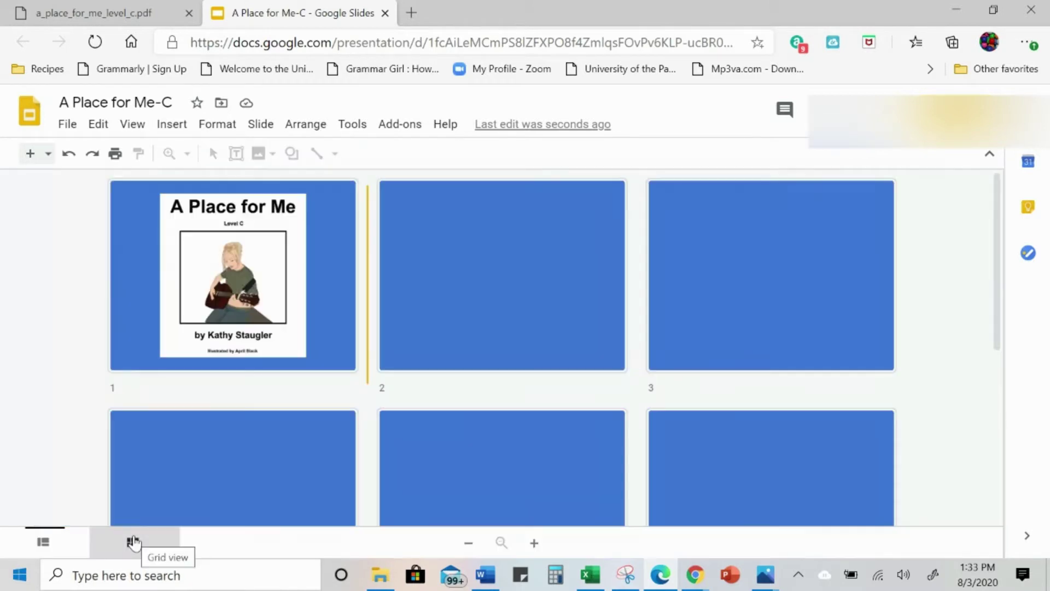
pyautogui.moveTo(393, 404); pyautogui.dragTo(369, 448)
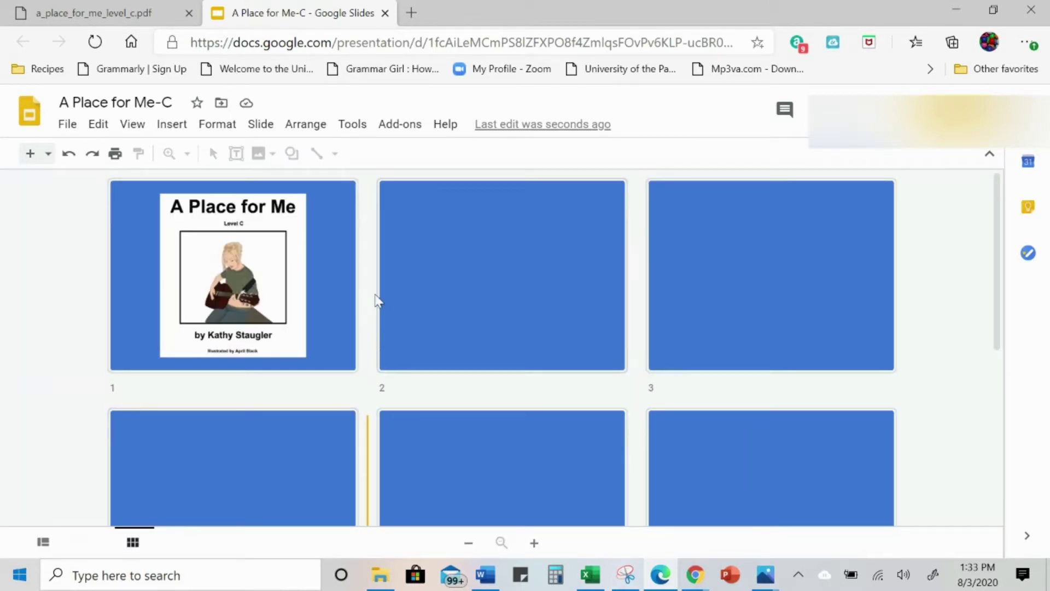
pyautogui.moveTo(372, 295); pyautogui.dragTo(353, 330)
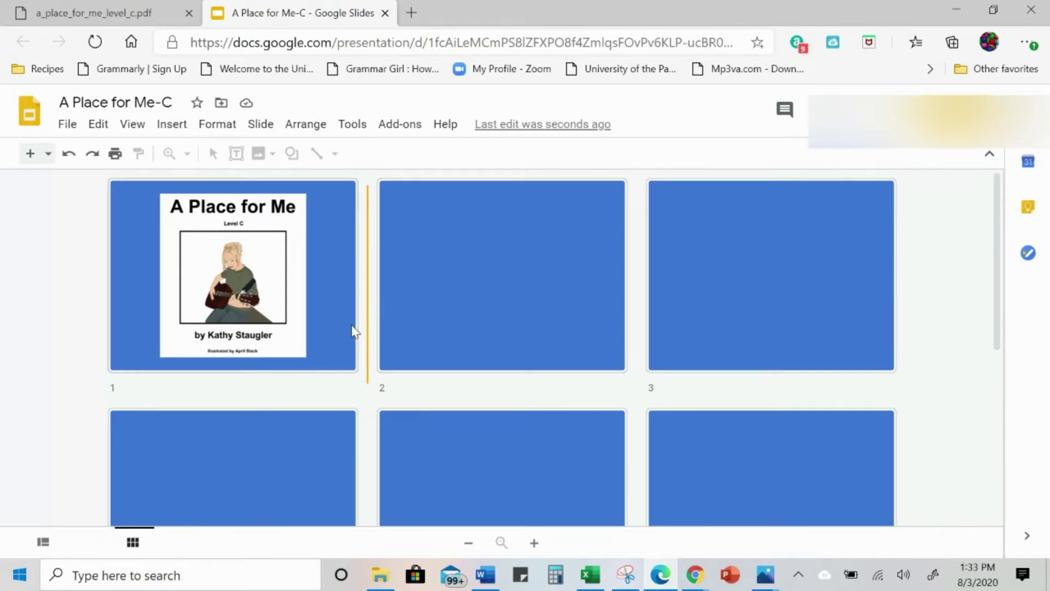
pyautogui.moveTo(352, 328); pyautogui.dragTo(353, 329)
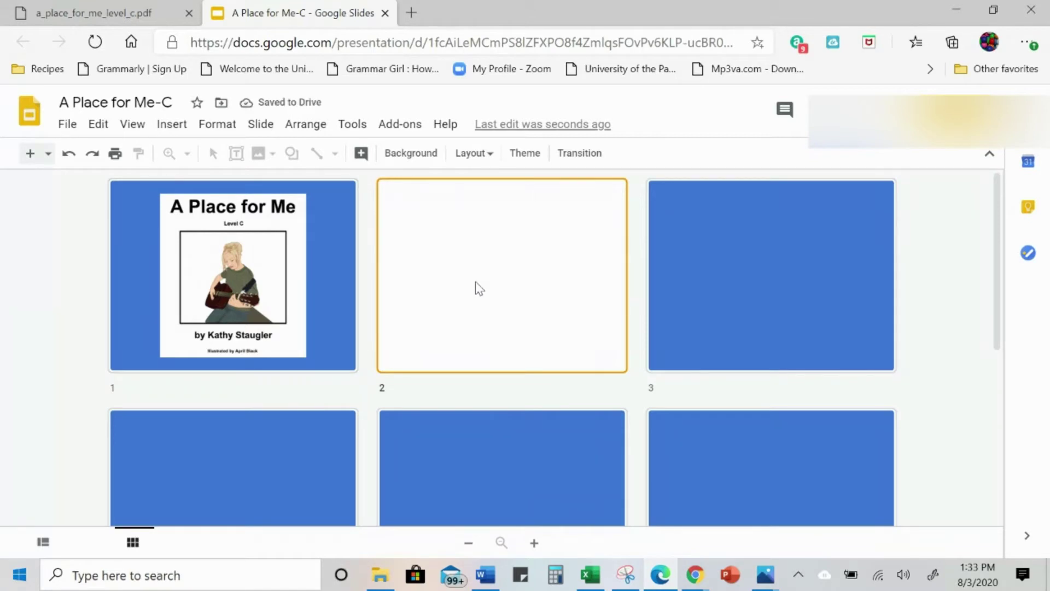
pyautogui.click(260, 125)
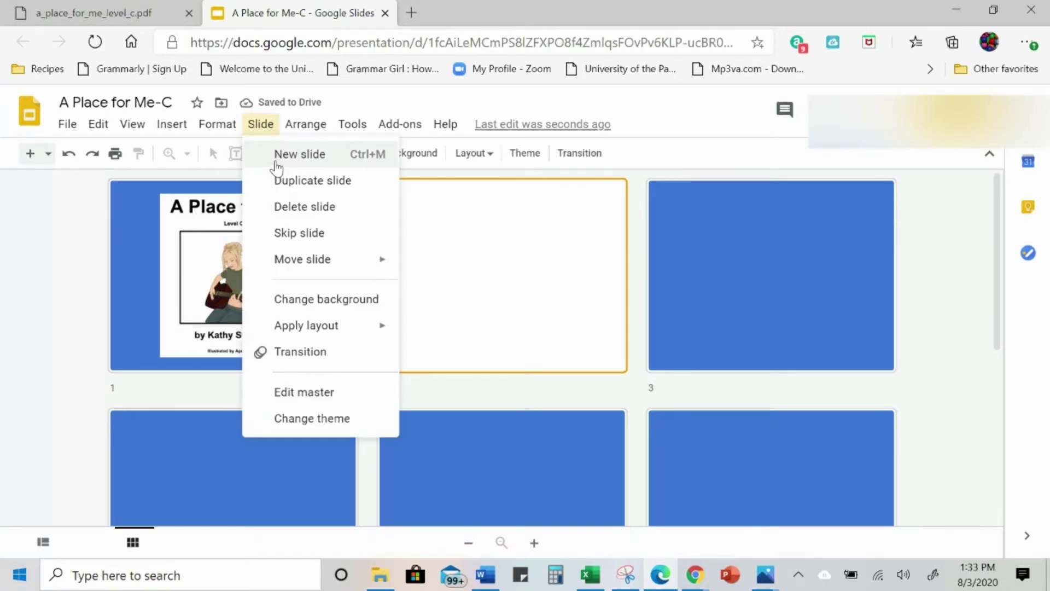
pyautogui.click(261, 125)
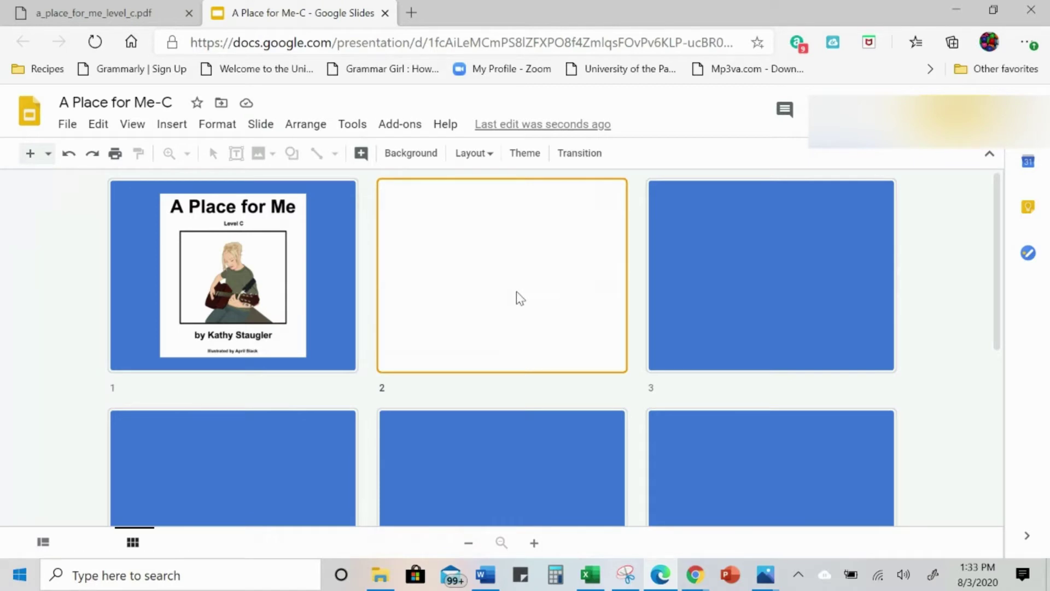
# Return to the filmstrip view and delete the title and subtitle placeholders from slide 2.
pyautogui.click(44, 542)
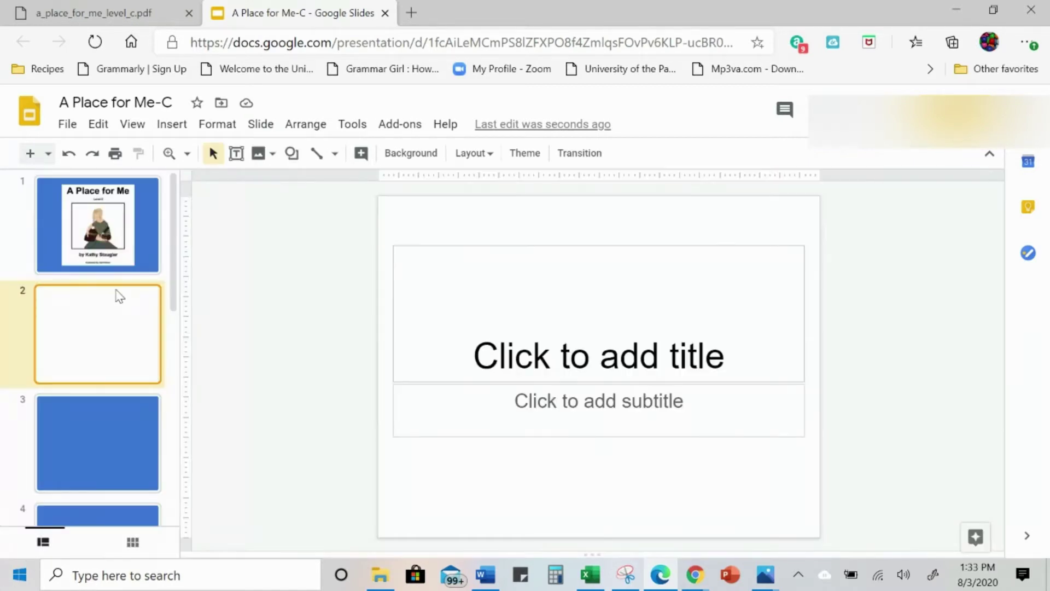
pyautogui.moveTo(462, 215); pyautogui.dragTo(543, 475)
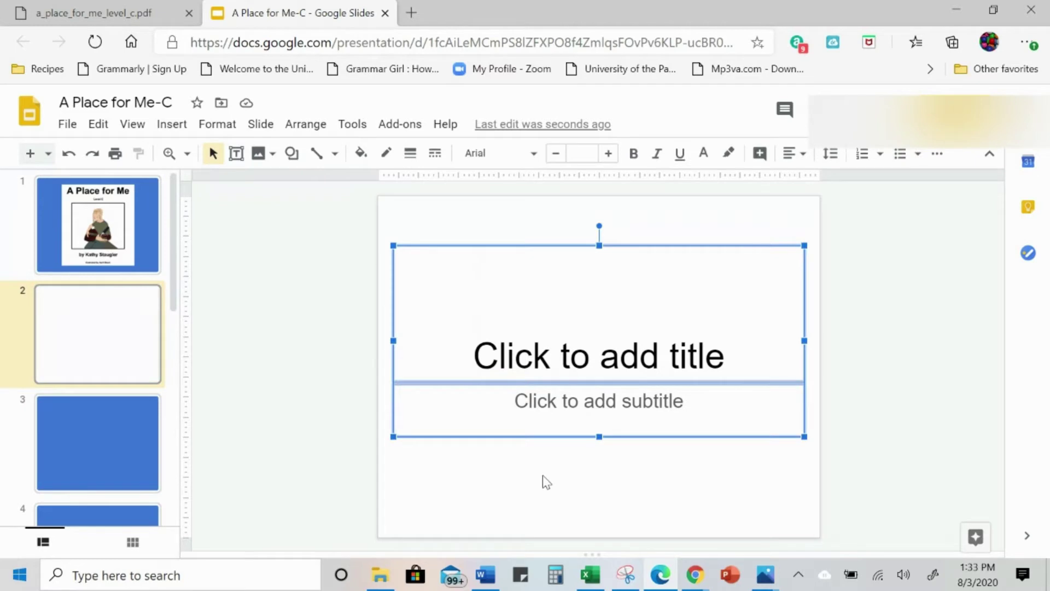
pyautogui.press('Delete')
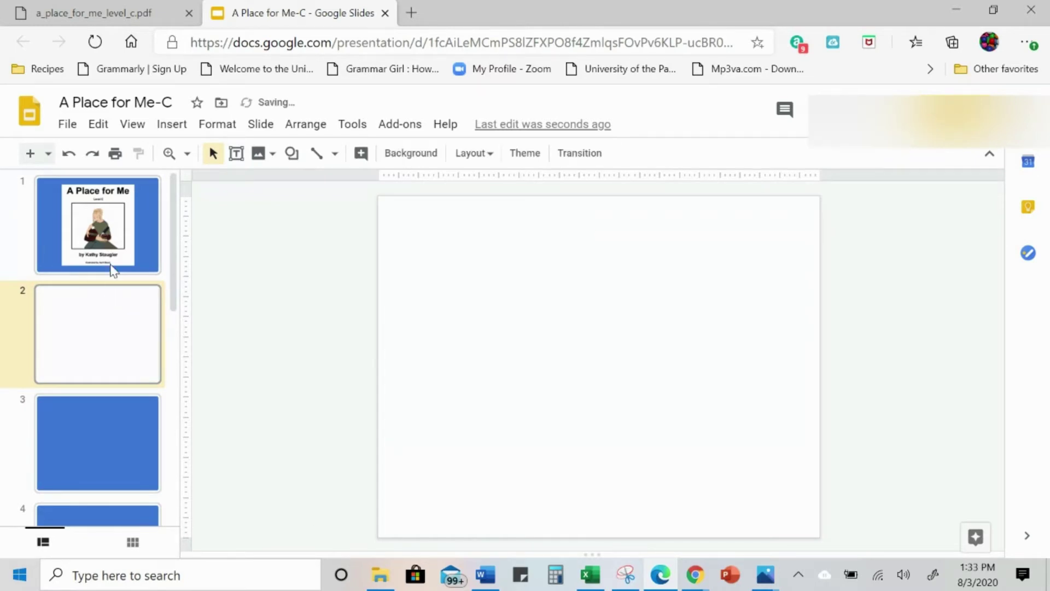
# Download the cover on slide 1 as a PNG image.
pyautogui.click(102, 221)
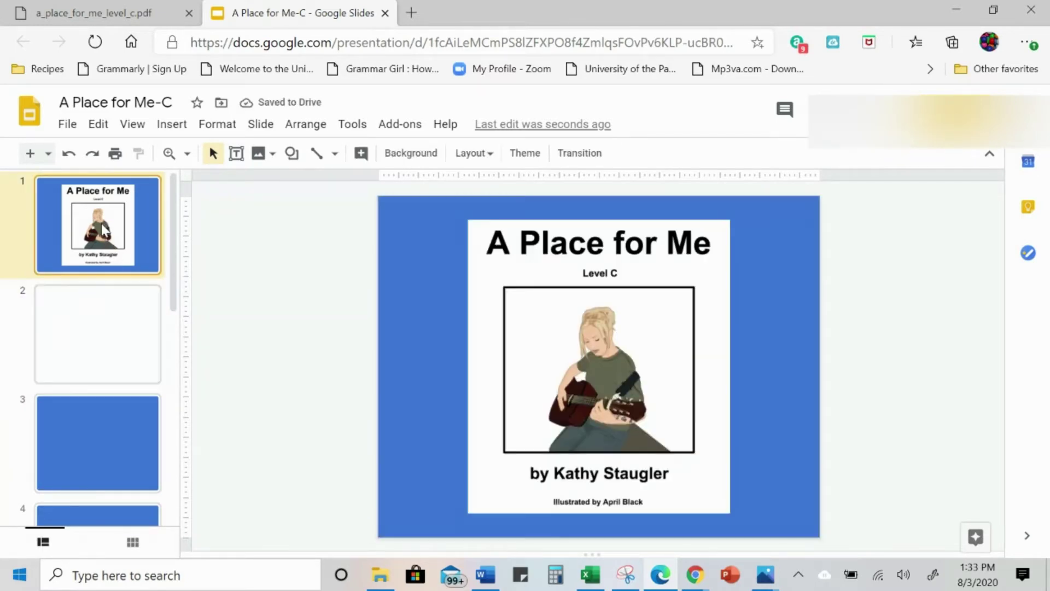
pyautogui.click(67, 126)
pyautogui.moveTo(197, 190)
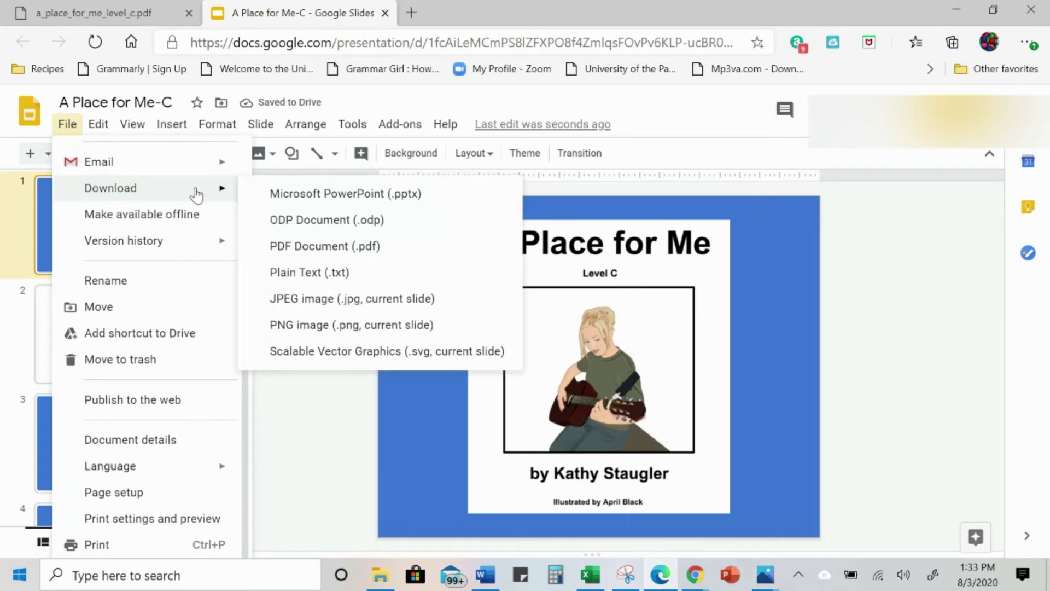
pyautogui.click(307, 326)
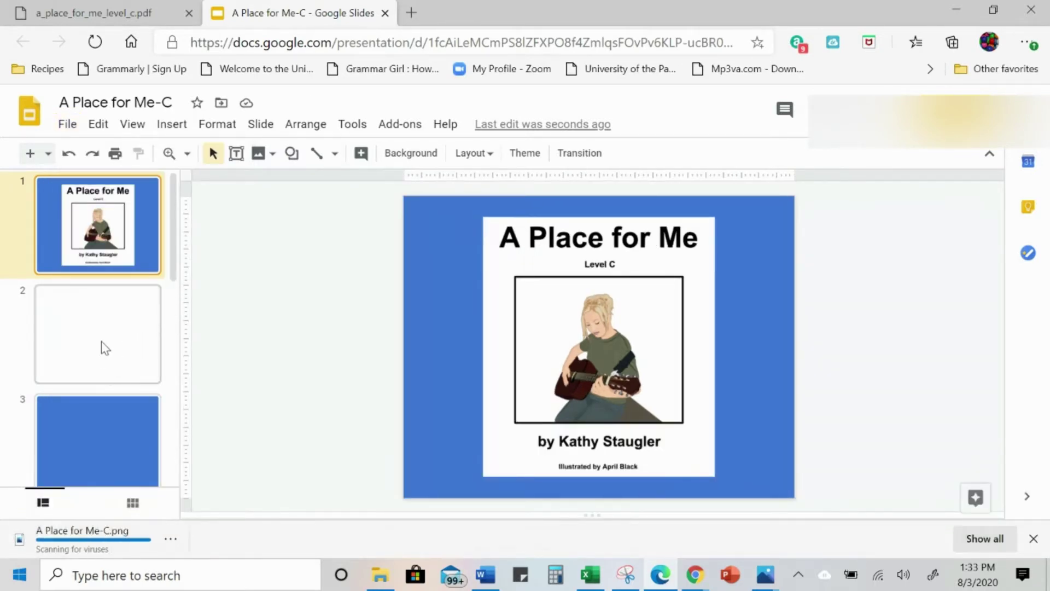
# Set the background of slide 2 to the downloaded image A Place for Me-C.png.
pyautogui.click(107, 345)
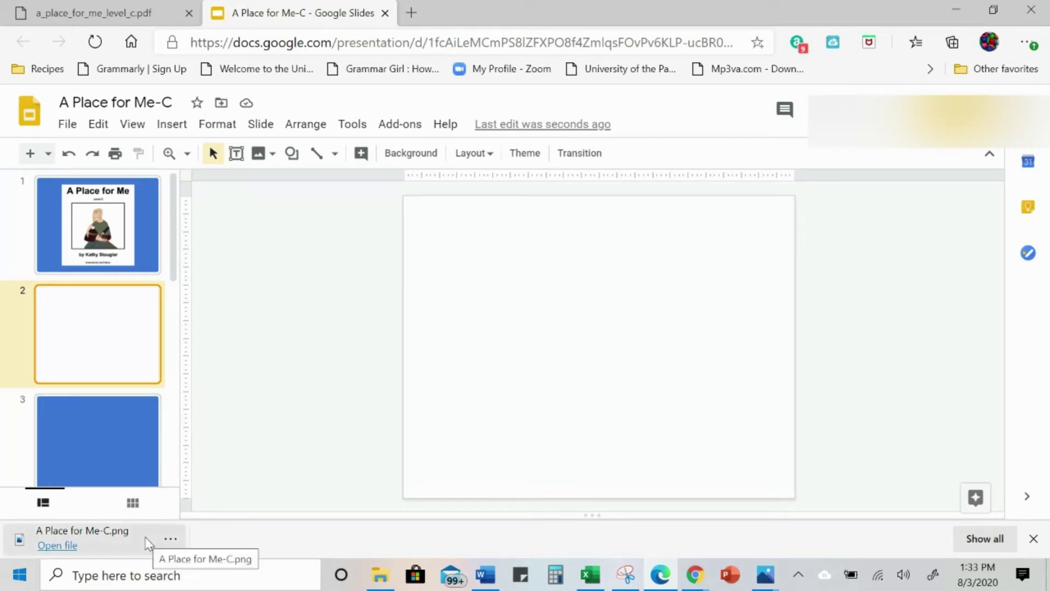
pyautogui.click(464, 254)
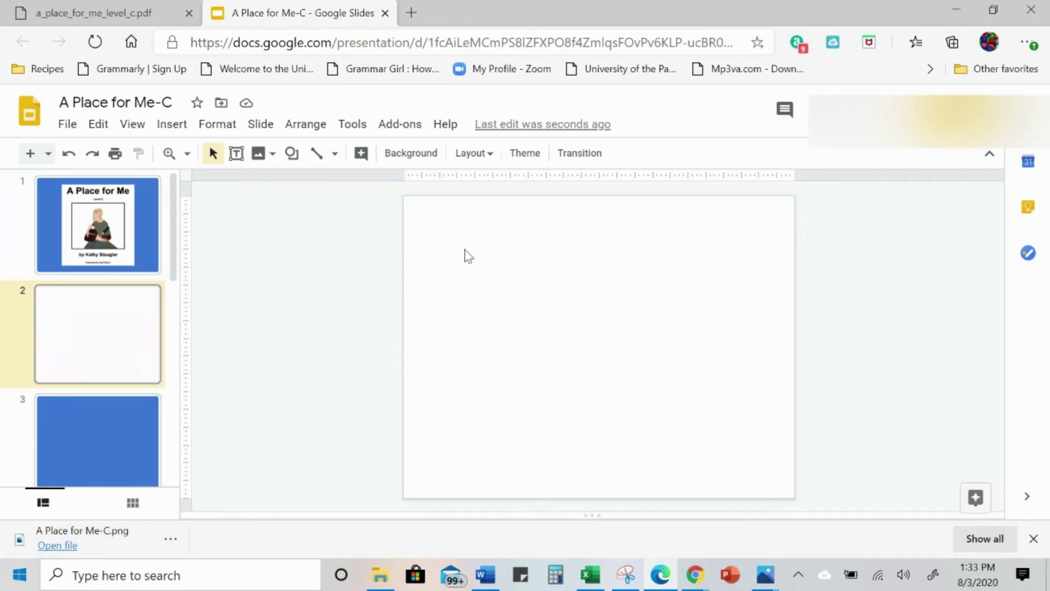
pyautogui.click(389, 158)
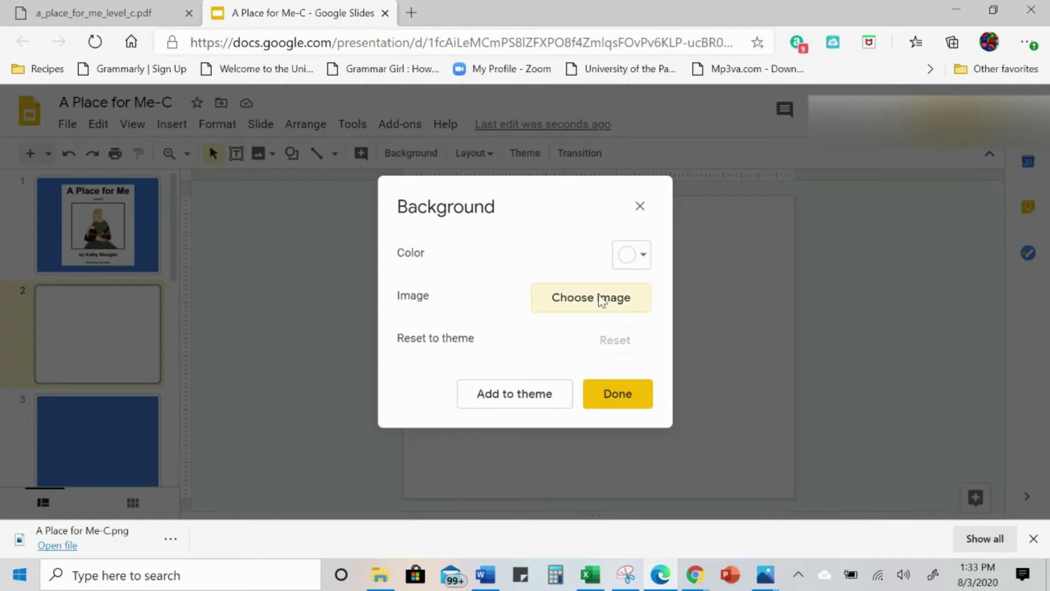
pyautogui.click(601, 299)
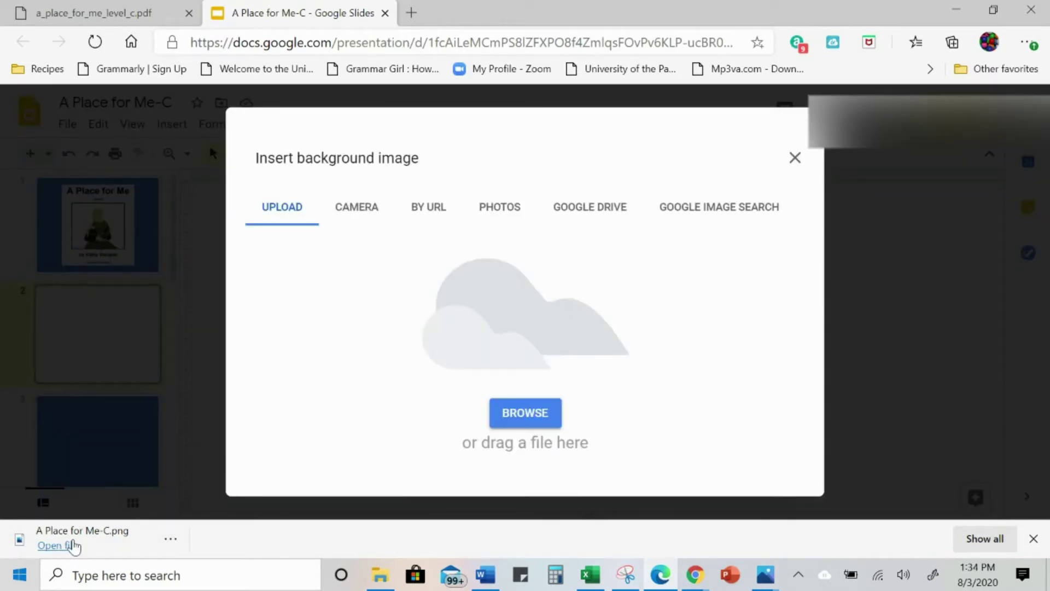
pyautogui.moveTo(123, 529); pyautogui.dragTo(530, 300)
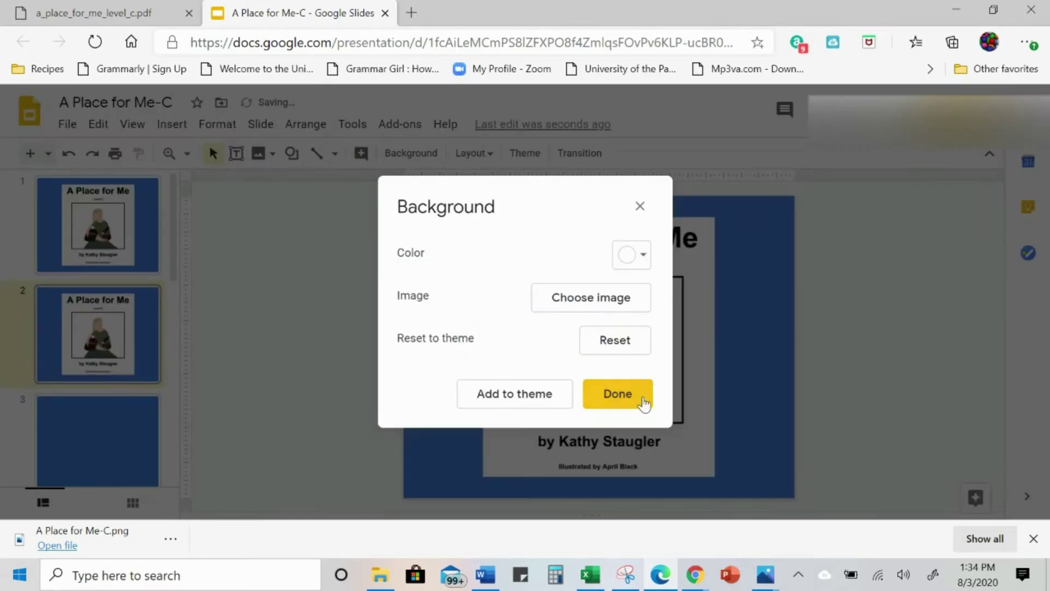
pyautogui.click(641, 402)
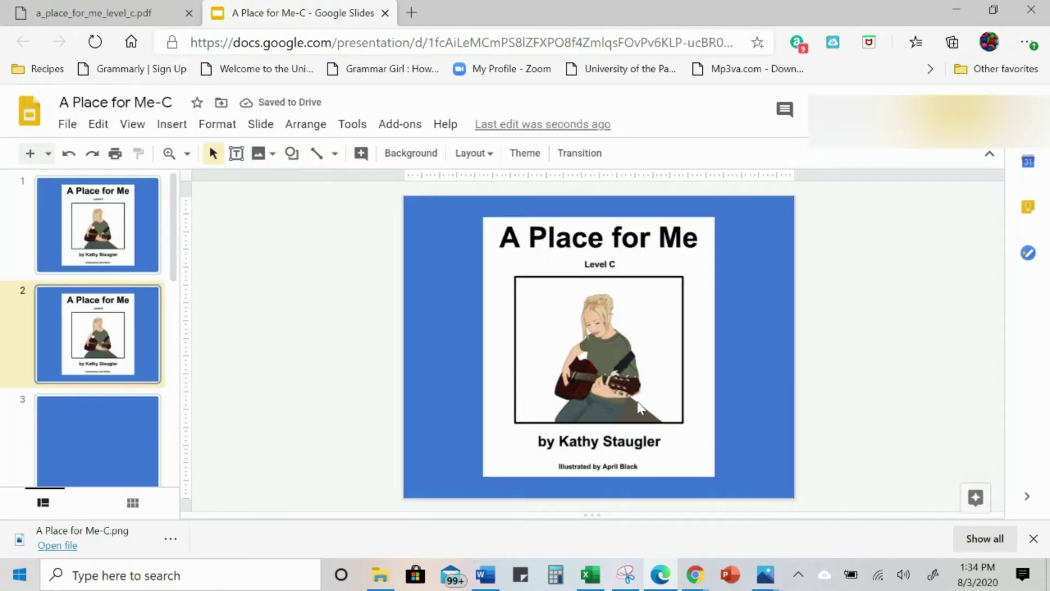
# Compare slides 1 and 2, and try to move the cover picture on slide 2.
pyautogui.click(124, 229)
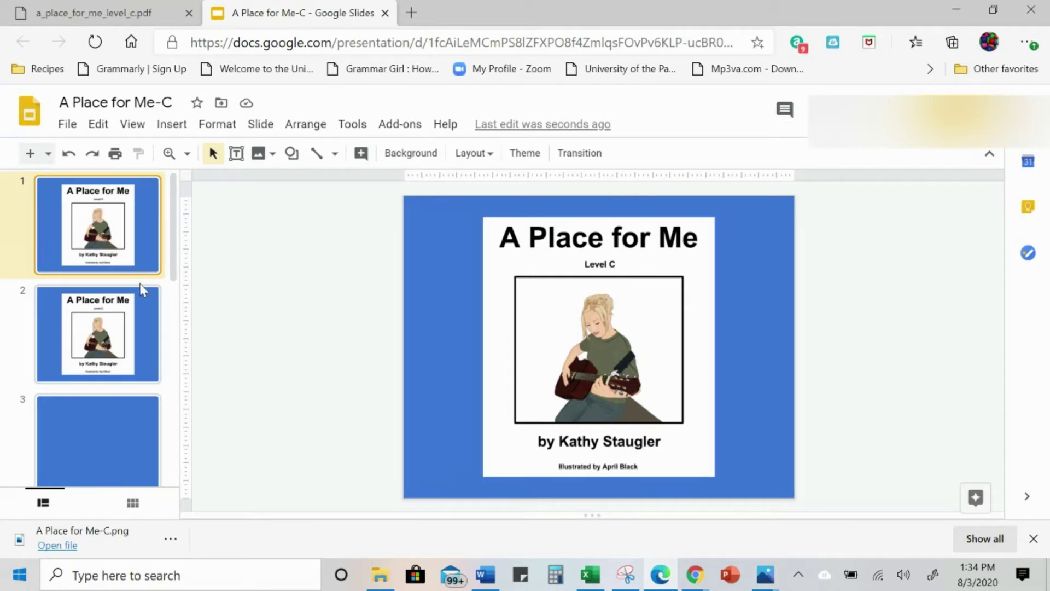
pyautogui.click(129, 334)
pyautogui.moveTo(550, 323); pyautogui.dragTo(632, 402)
pyautogui.click(92, 222)
pyautogui.click(105, 353)
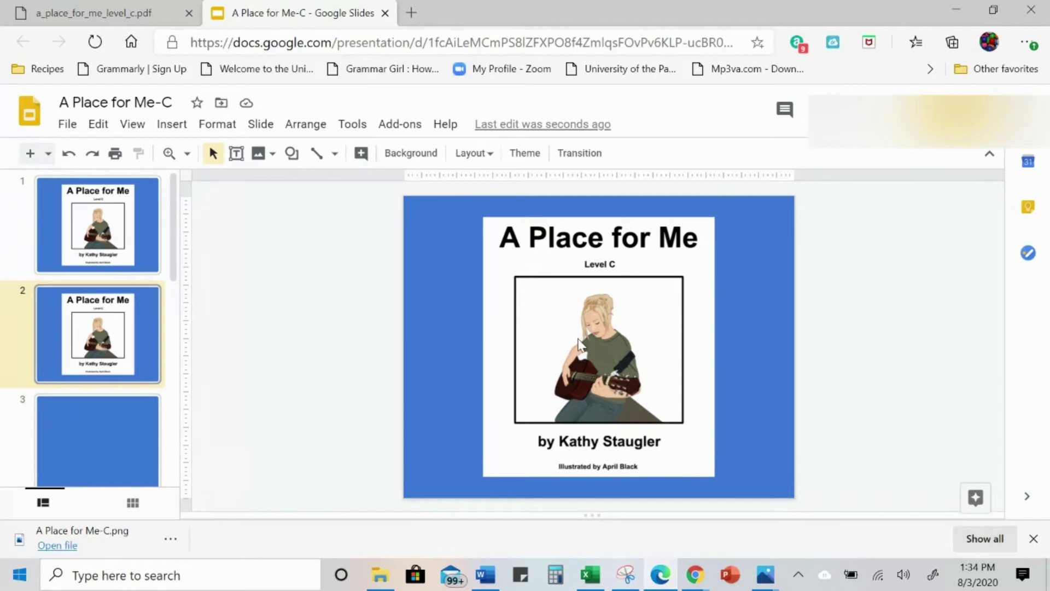
# Remove the cover background image from slide 2, check the blank slide, and return to slide 1.
pyautogui.click(112, 234)
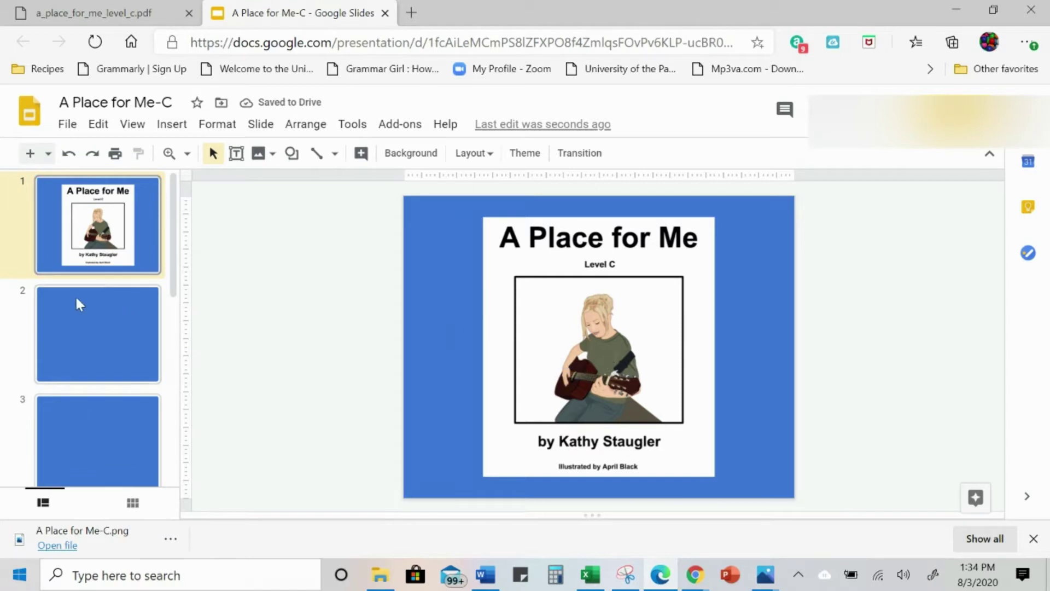
pyautogui.click(113, 343)
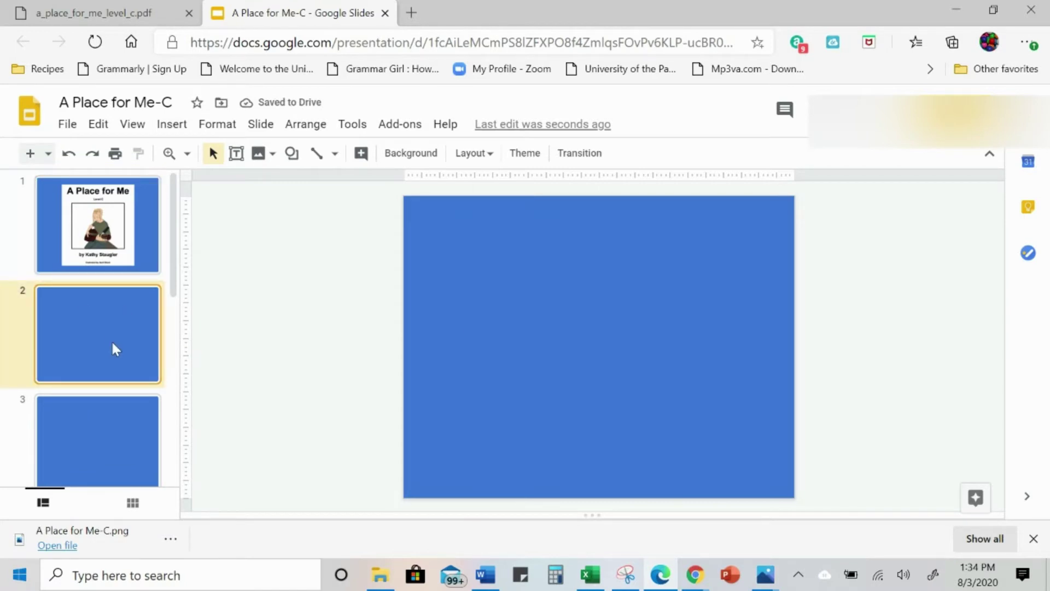
pyautogui.click(85, 225)
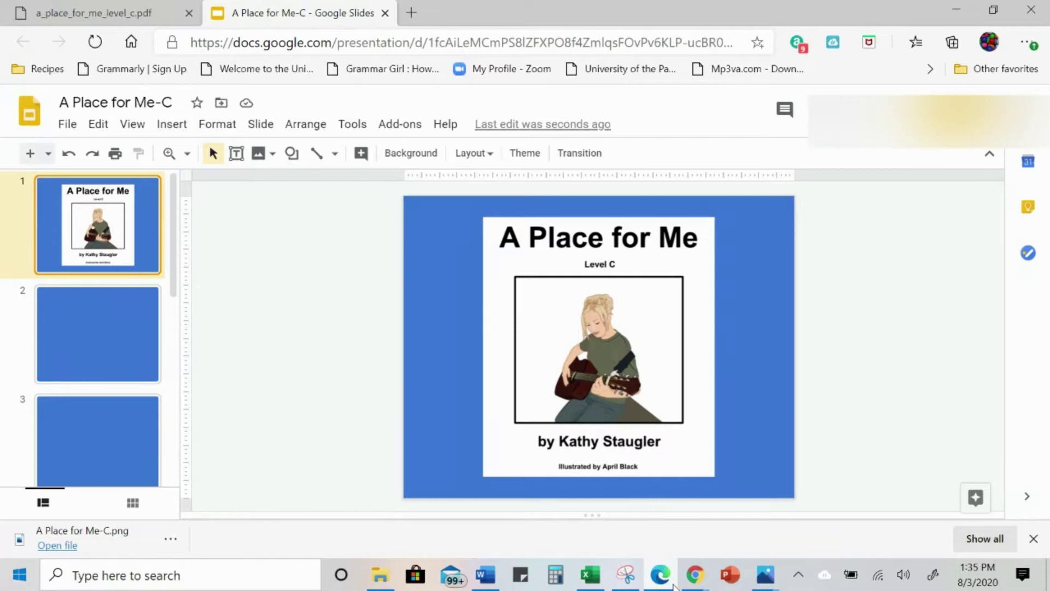
# Switch to a_place_for_me_level_c.pdf, compare the cover with the first story page, and bring page 1's picture and text into view.
pyautogui.moveTo(621, 587)
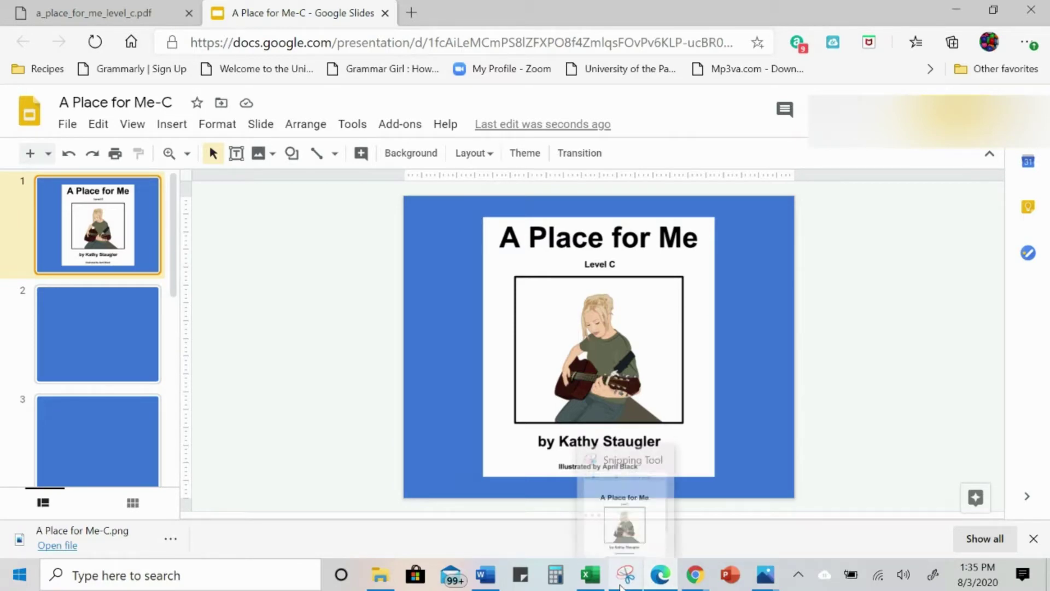
pyautogui.click(624, 525)
pyautogui.click(235, 13)
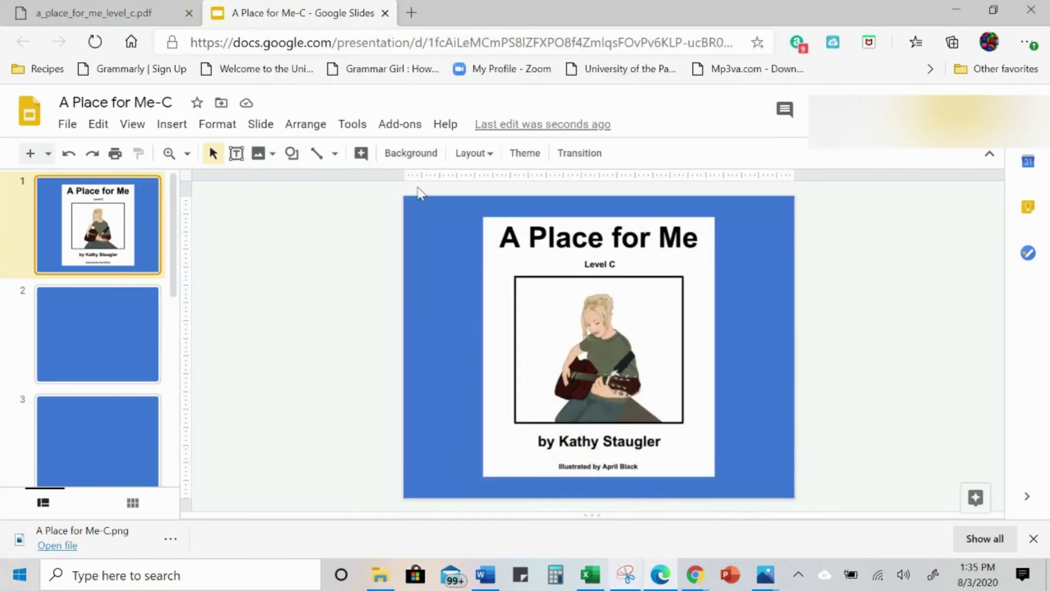
pyautogui.click(160, 14)
pyautogui.scroll(-5, 526, 301)
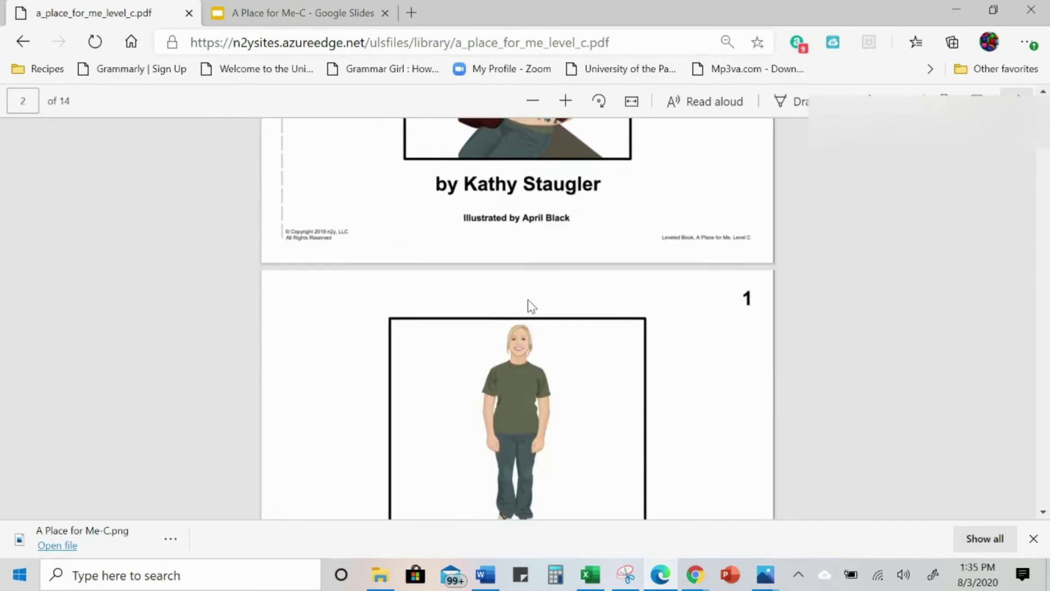
pyautogui.scroll(-3, 531, 306)
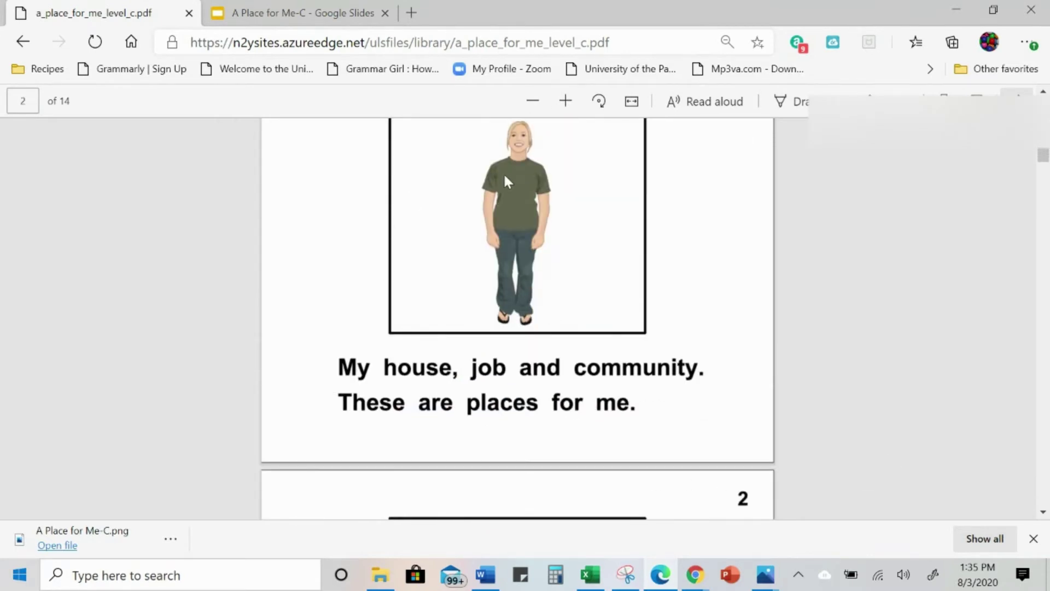
pyautogui.scroll(5, 569, 225)
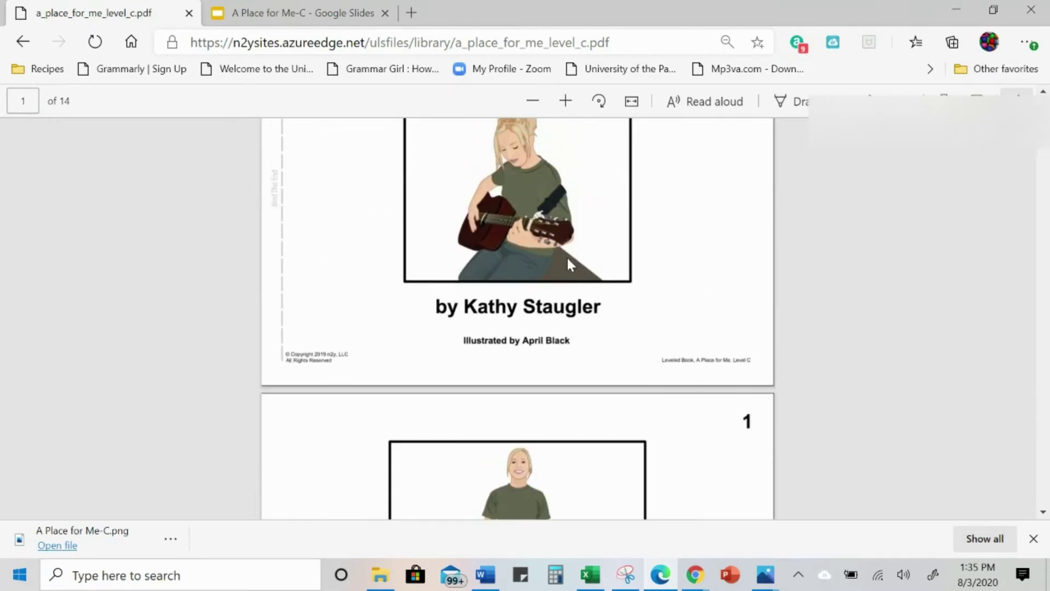
pyautogui.scroll(3, 572, 311)
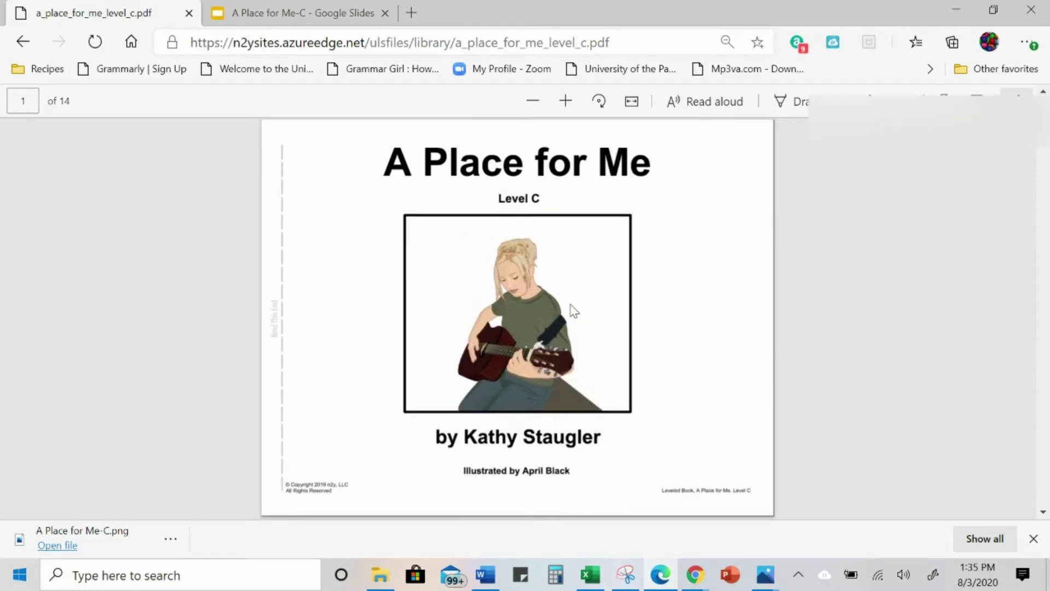
pyautogui.scroll(-10, 573, 310)
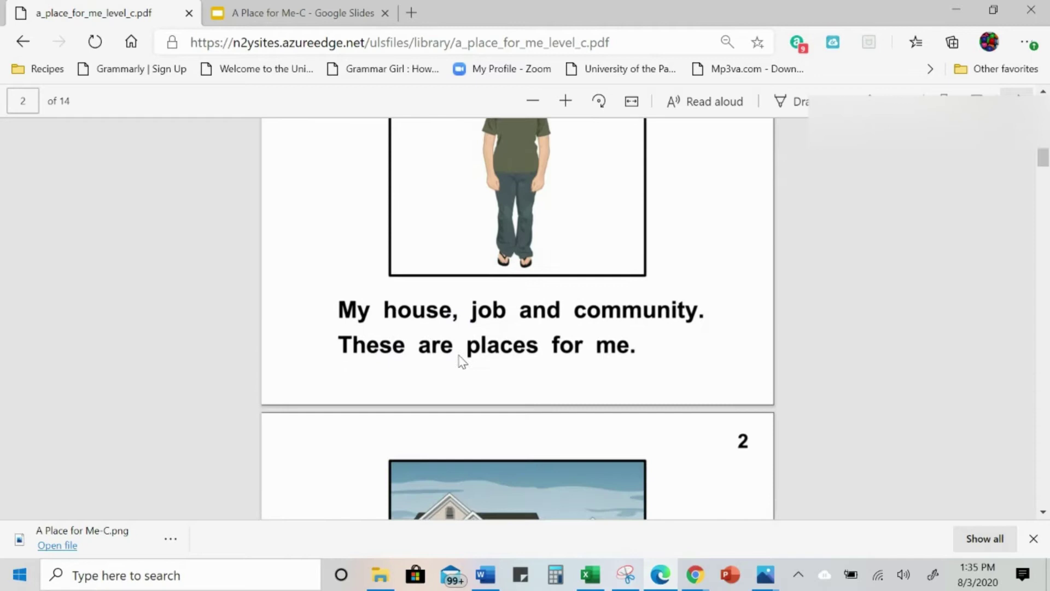
pyautogui.scroll(3, 558, 315)
pyautogui.scroll(-1, 559, 315)
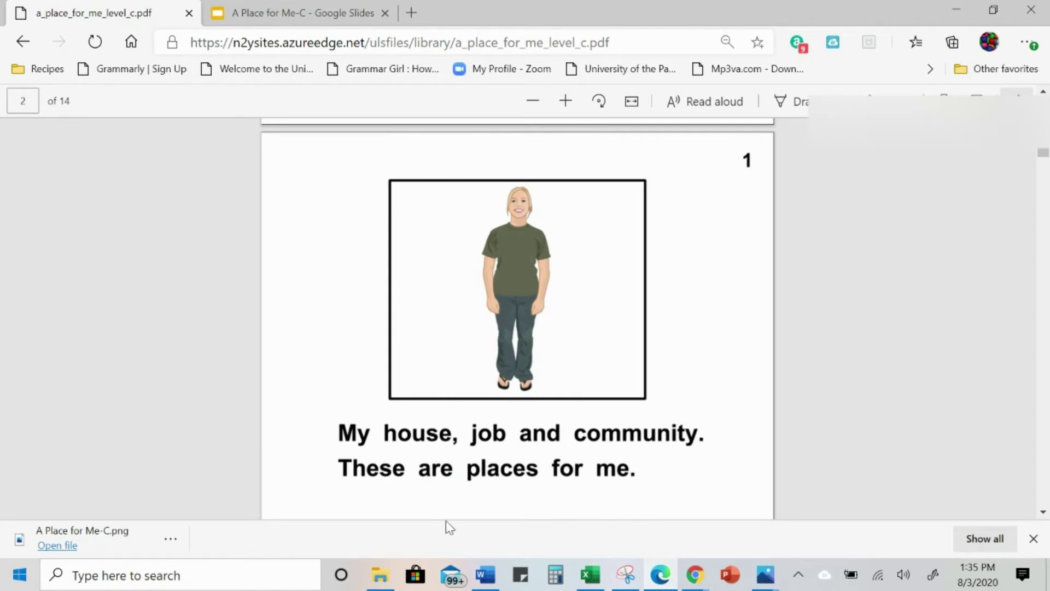
# Snip page 1 of the book just inside the page edges, including its picture, text and page number.
pyautogui.click(625, 574)
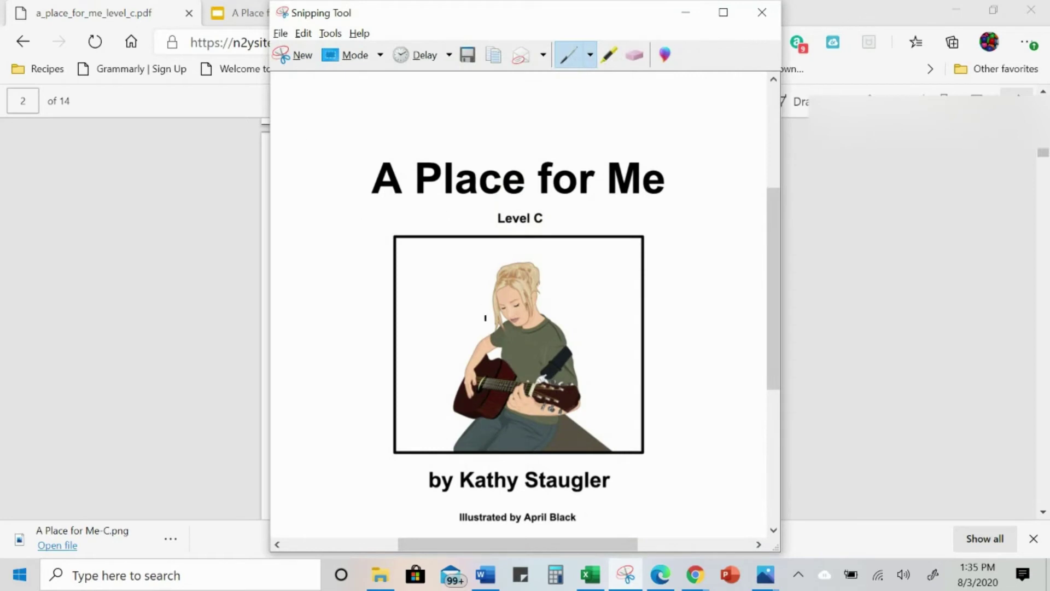
pyautogui.hotkey('ctrl', 'n')
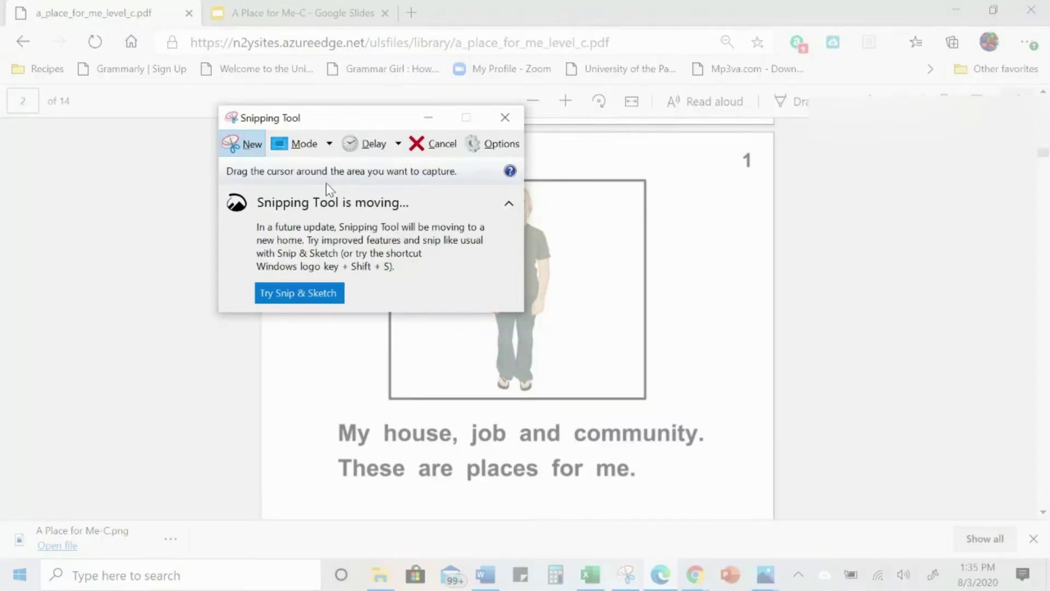
pyautogui.moveTo(771, 512); pyautogui.dragTo(266, 138)
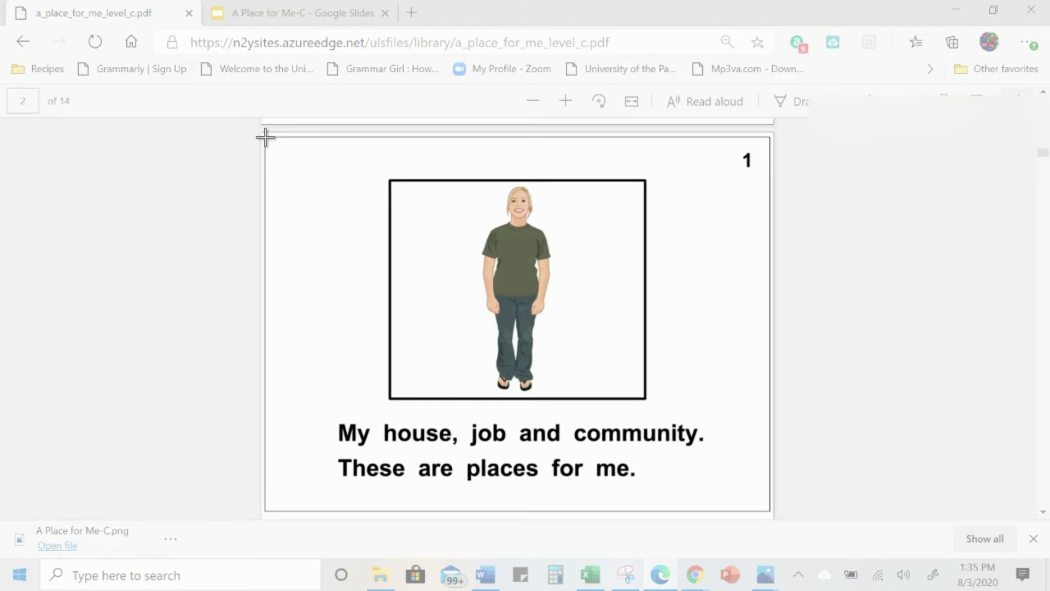
pyautogui.moveTo(264, 137); pyautogui.dragTo(264, 137)
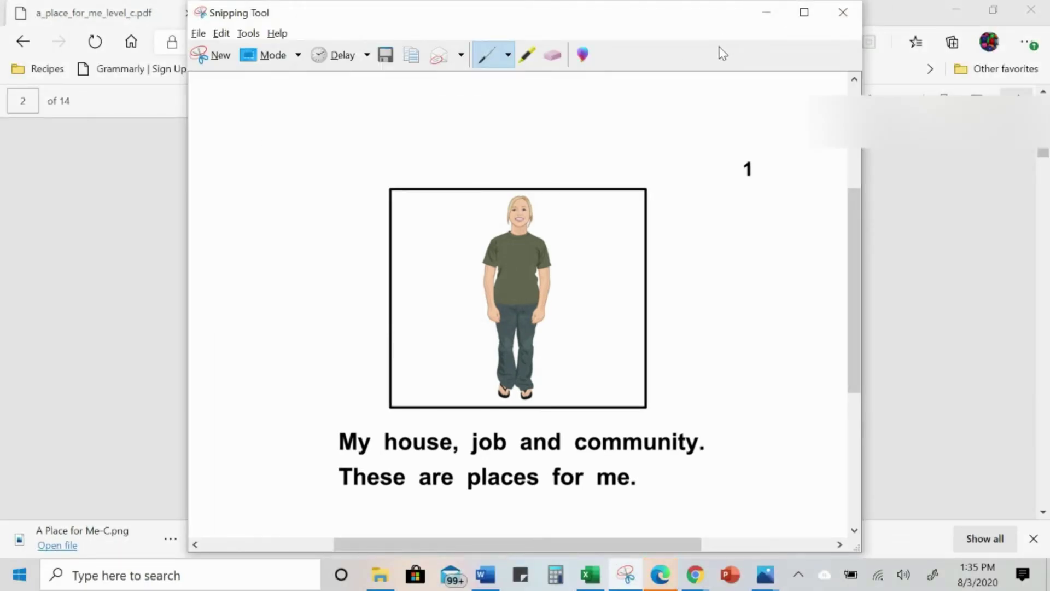
# Retake the page 1 snip with the grey margin around the page included, and close the Snipping Tool.
pyautogui.hotkey('ctrl', 'n')
pyautogui.moveTo(783, 517); pyautogui.dragTo(248, 129)
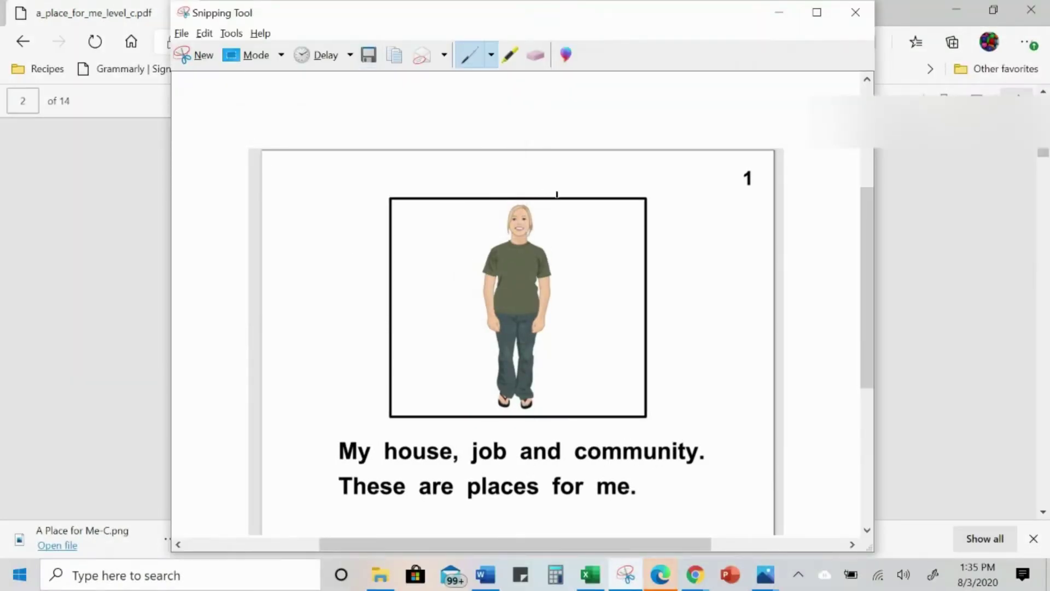
pyautogui.hotkey('ctrl', 'n')
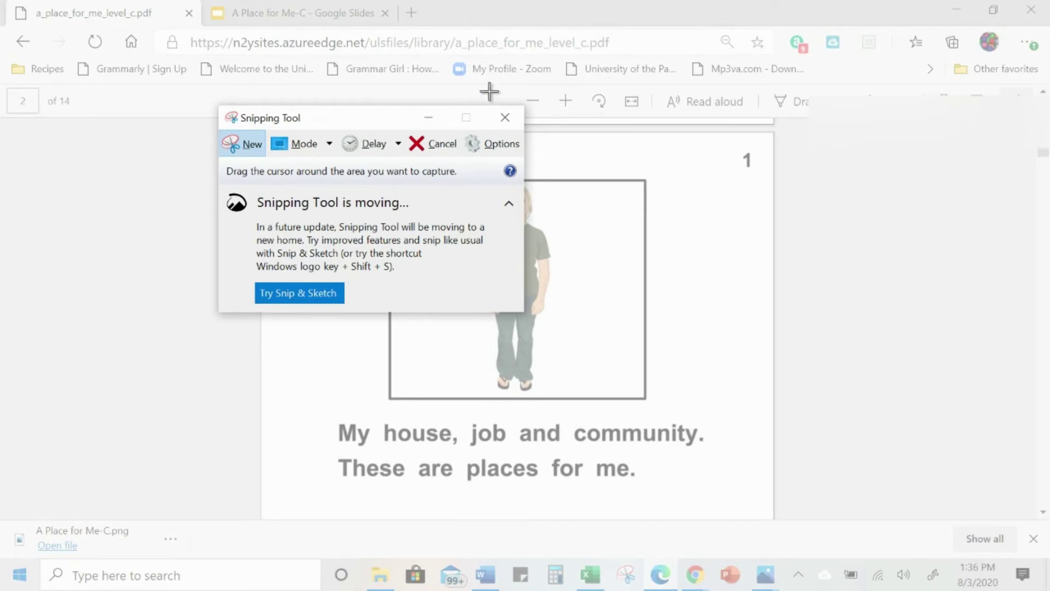
pyautogui.click(505, 118)
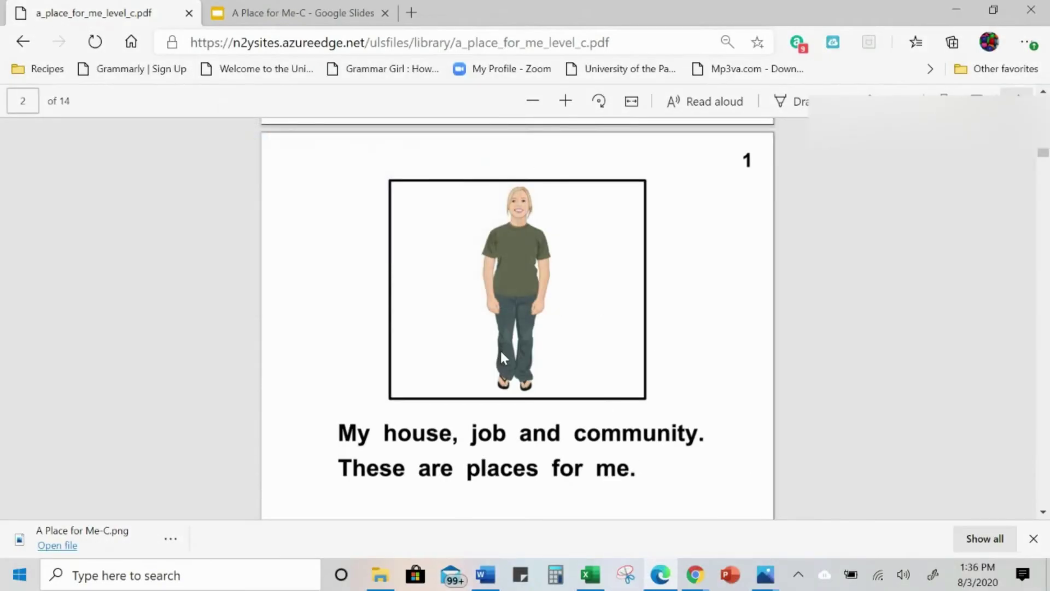
# Snip only the framed house picture from page 2 of the book, leaving out the sentence below it.
pyautogui.scroll(5, 519, 346)
pyautogui.scroll(-5, 527, 339)
pyautogui.scroll(-2, 662, 456)
pyautogui.scroll(-5, 663, 456)
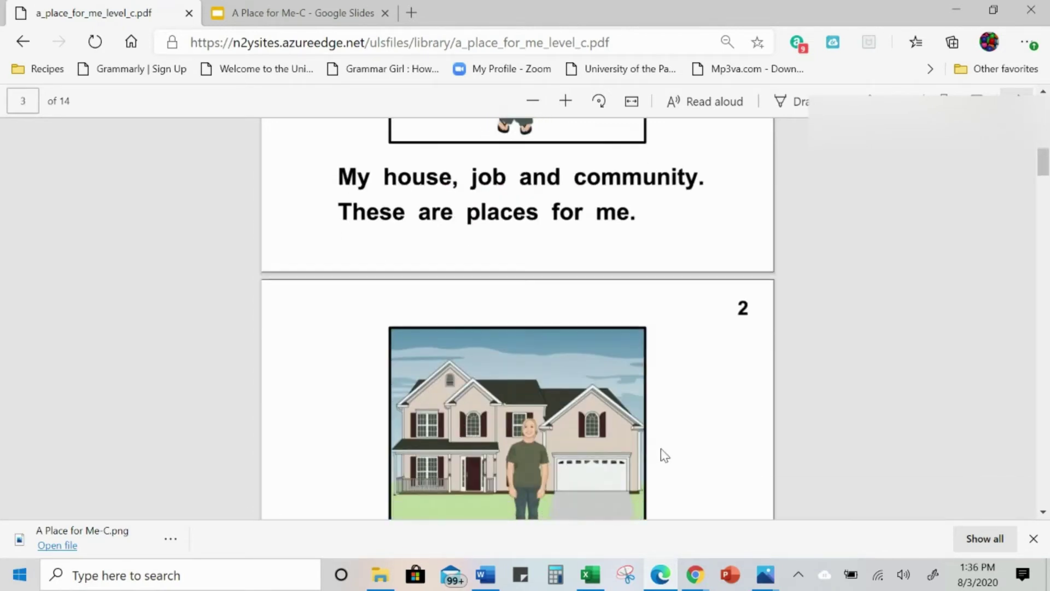
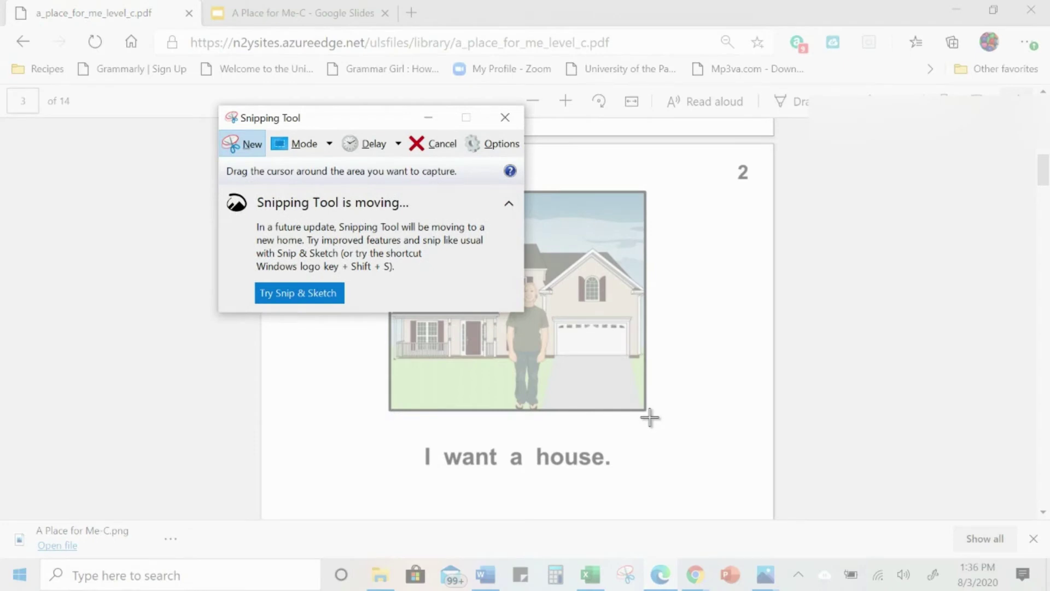
pyautogui.moveTo(650, 415); pyautogui.dragTo(382, 186)
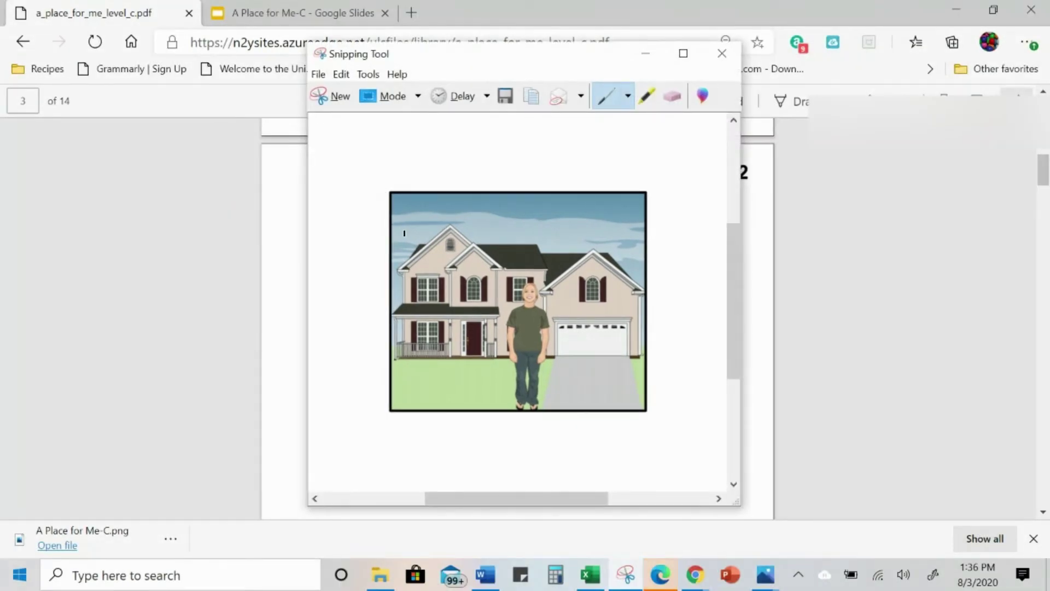
# Paste the snipped house picture onto slide 3 and place it horizontally centred in the upper half of the slide.
pyautogui.click(304, 15)
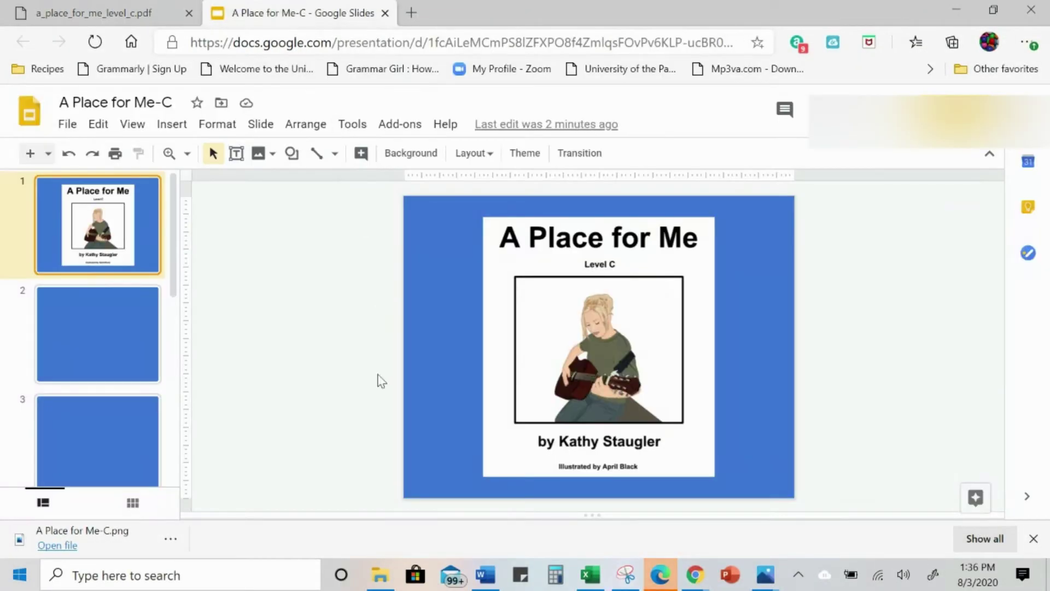
pyautogui.click(129, 323)
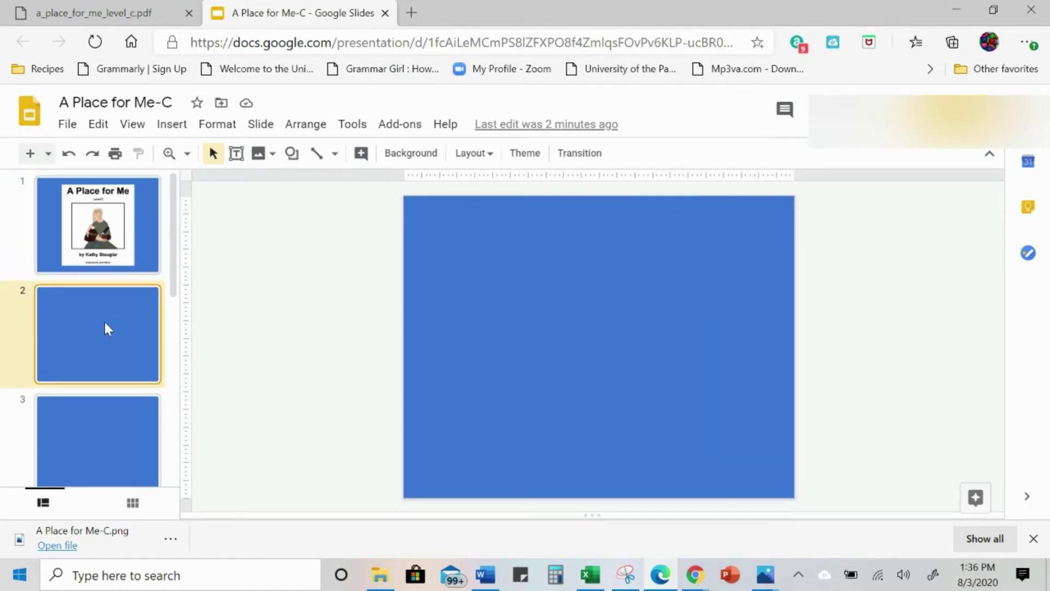
pyautogui.click(123, 438)
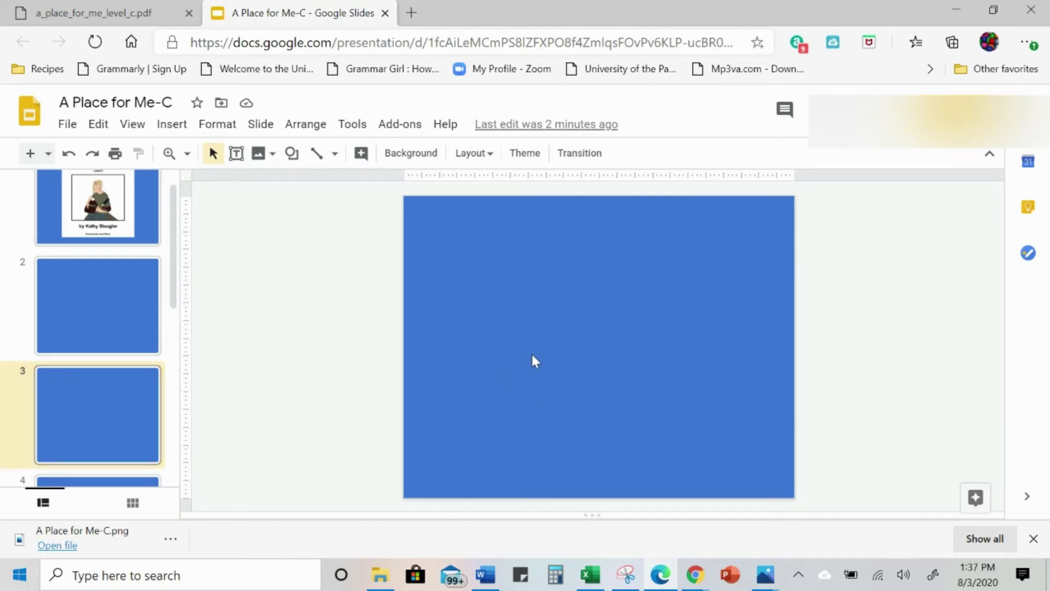
pyautogui.hotkey('ctrl', 'v')
pyautogui.moveTo(552, 298); pyautogui.dragTo(647, 305)
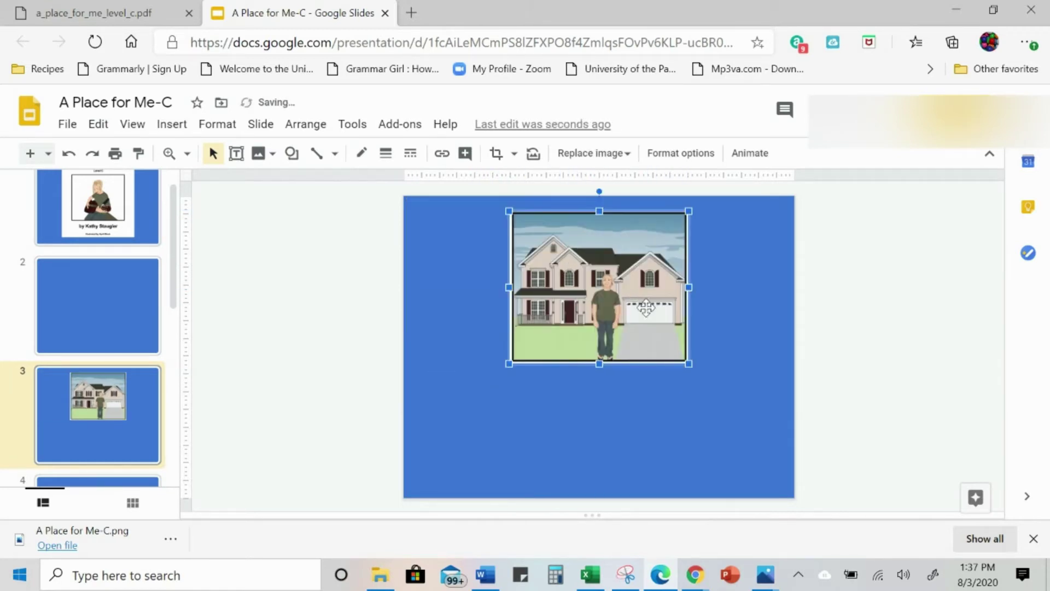
pyautogui.click(740, 332)
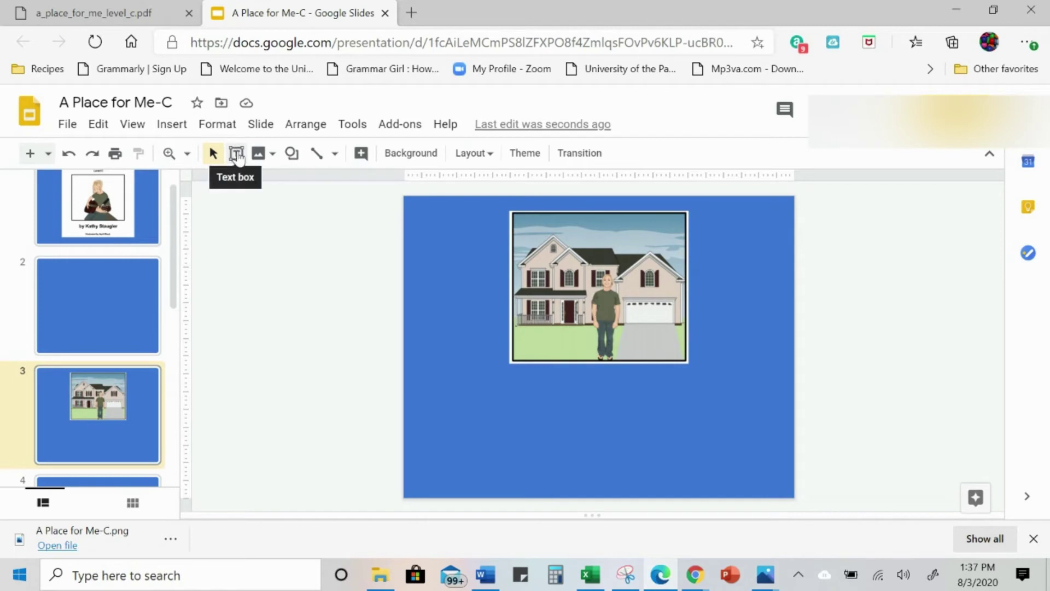
# Check the remaining slides through slide 7 and the captured house picture in the Snipping Tool.
pyautogui.scroll(-6, 167, 359)
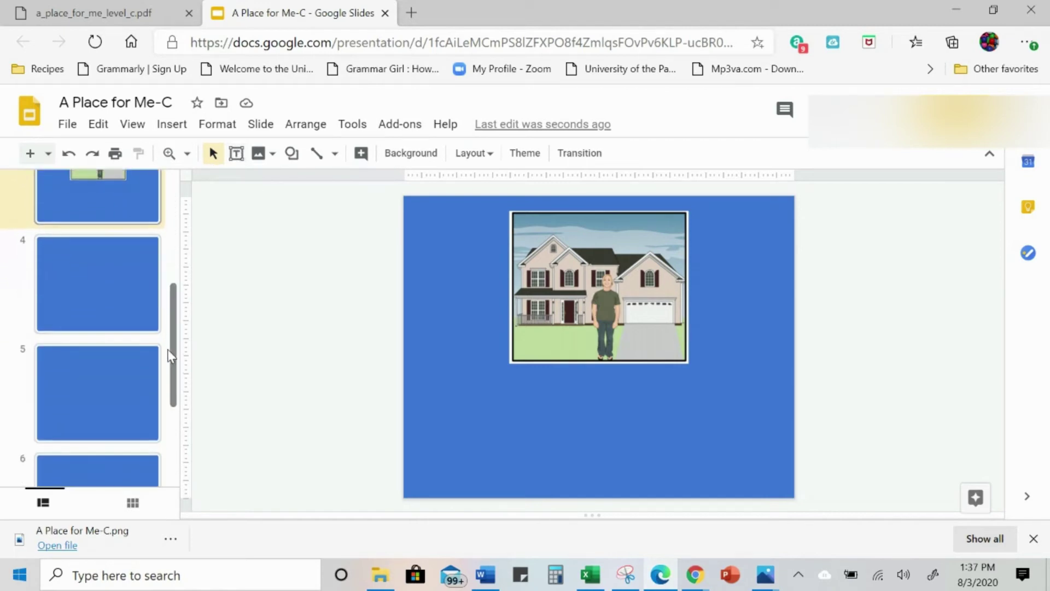
pyautogui.scroll(-2, 173, 346)
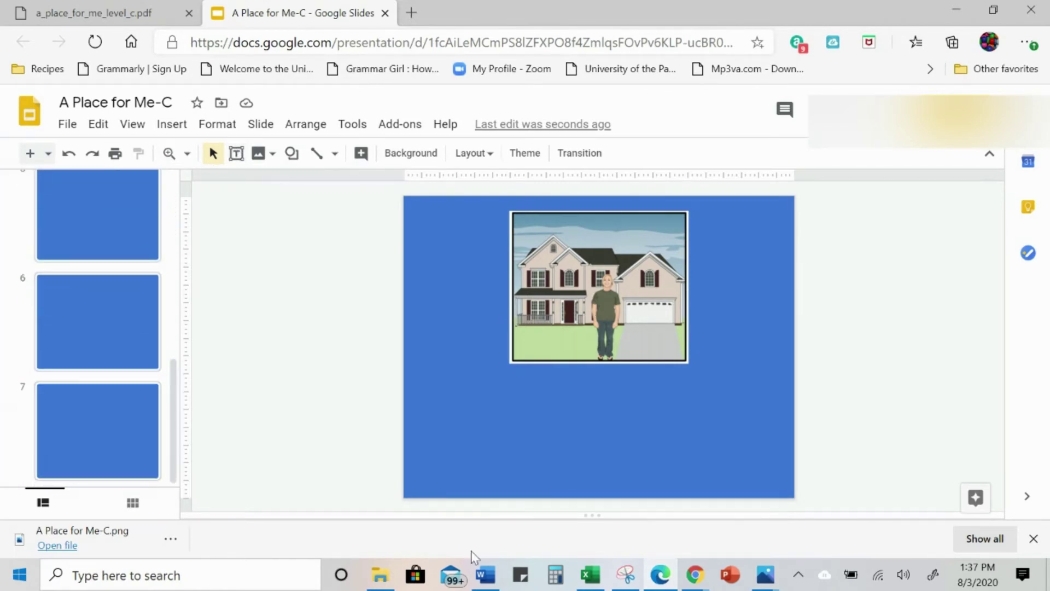
pyautogui.click(625, 574)
pyautogui.scroll(-1, 635, 402)
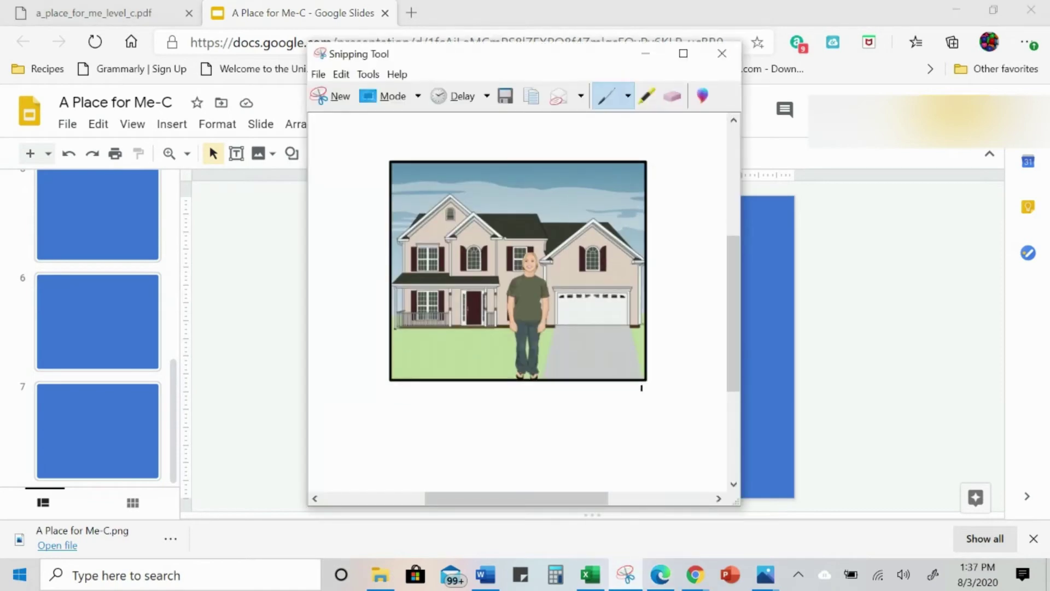
pyautogui.scroll(1, 635, 402)
pyautogui.click(646, 53)
# Look through the pictures and text on story pages 1 to 6 of the PDF, and return to the presentation.
pyautogui.click(104, 16)
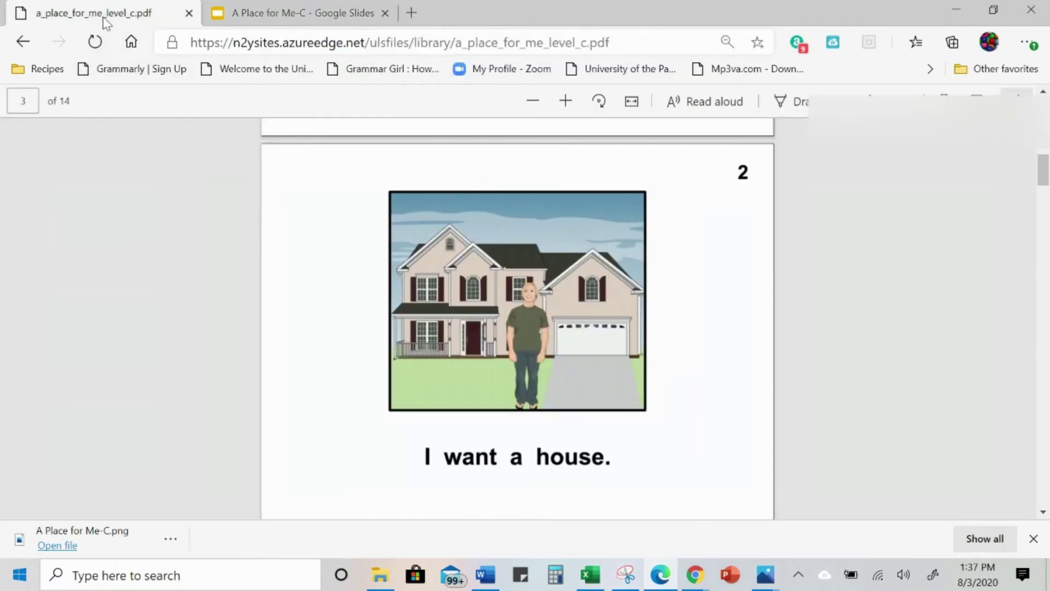
pyautogui.scroll(-15, 598, 382)
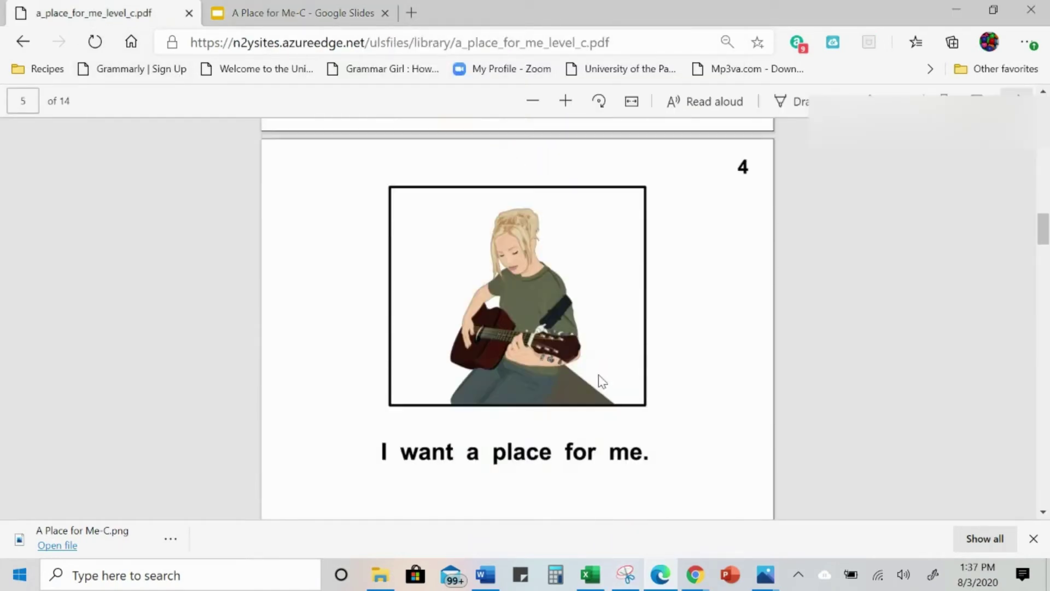
pyautogui.scroll(-12, 598, 374)
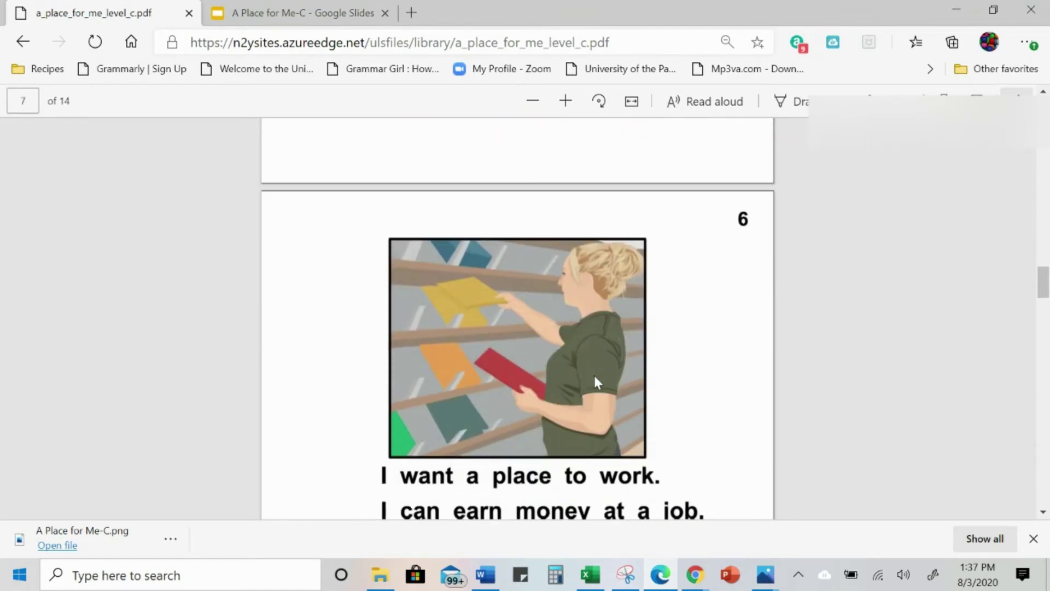
pyautogui.scroll(20, 593, 377)
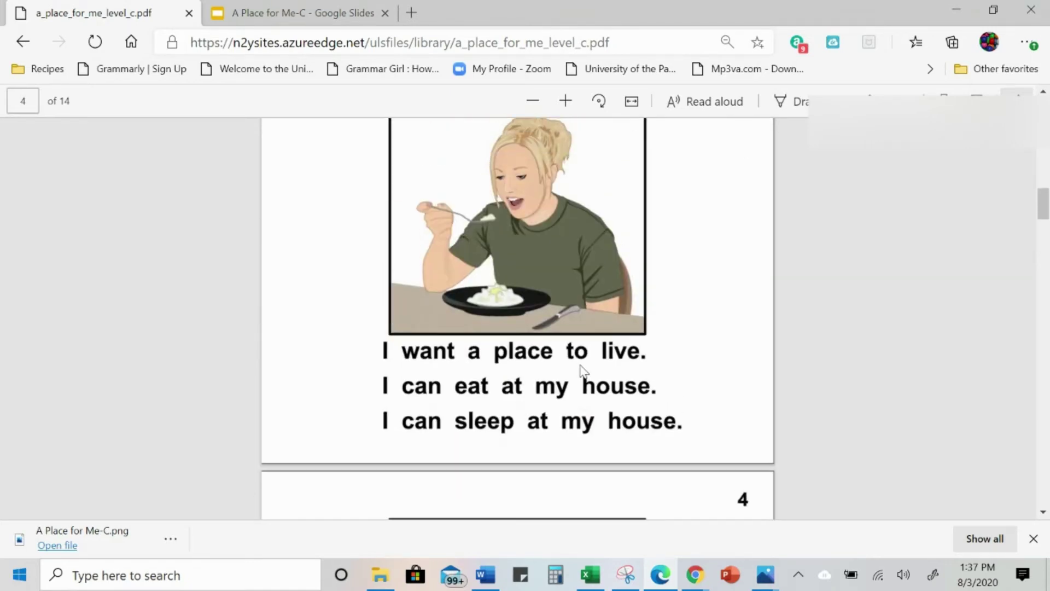
pyautogui.scroll(5, 562, 383)
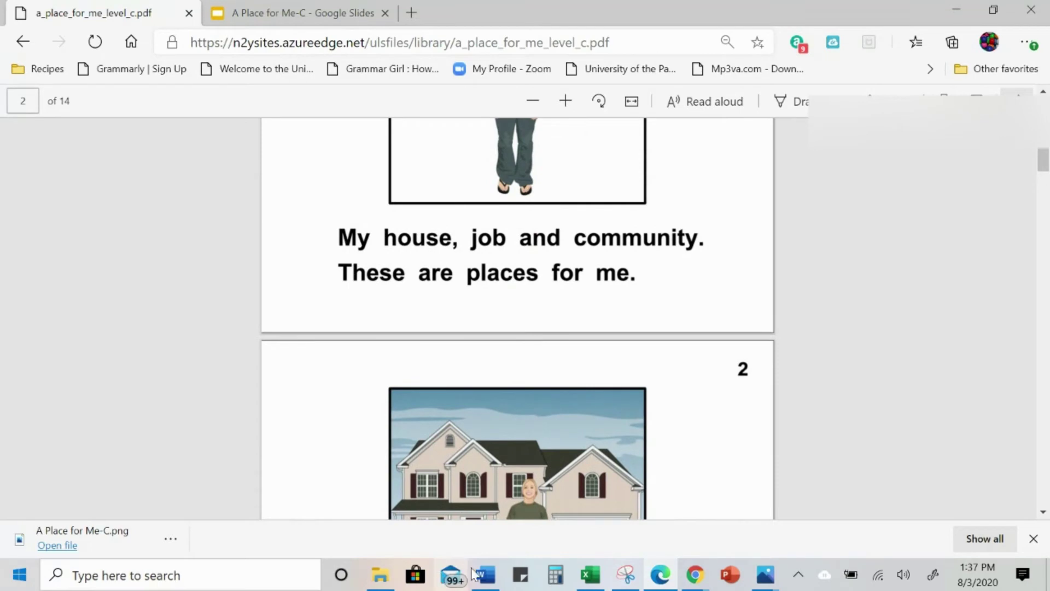
pyautogui.click(219, 17)
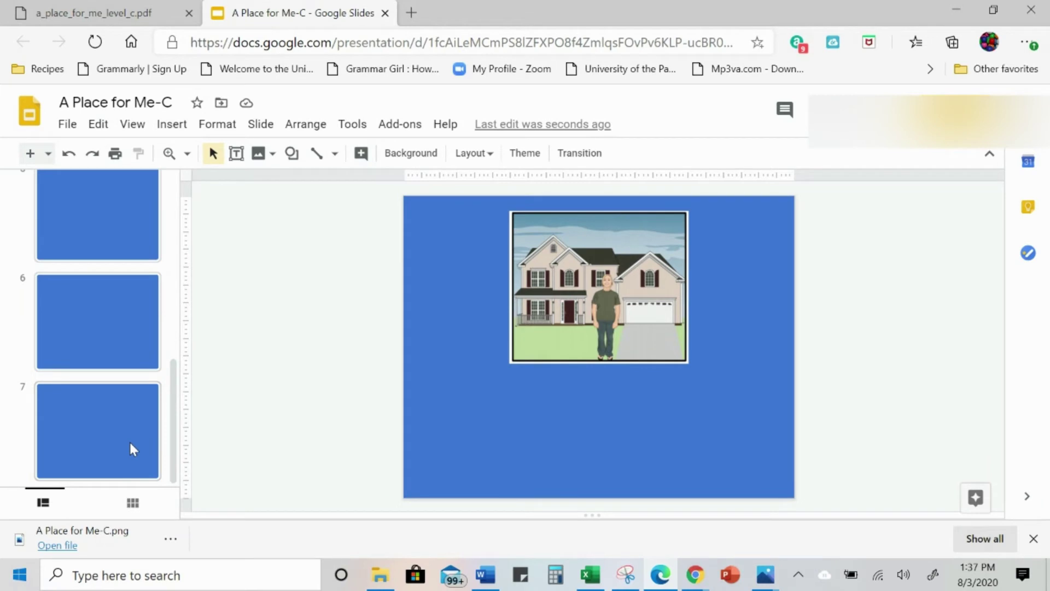
# Draw a wide text box across slide 3 below the house picture.
pyautogui.scroll(8, 128, 444)
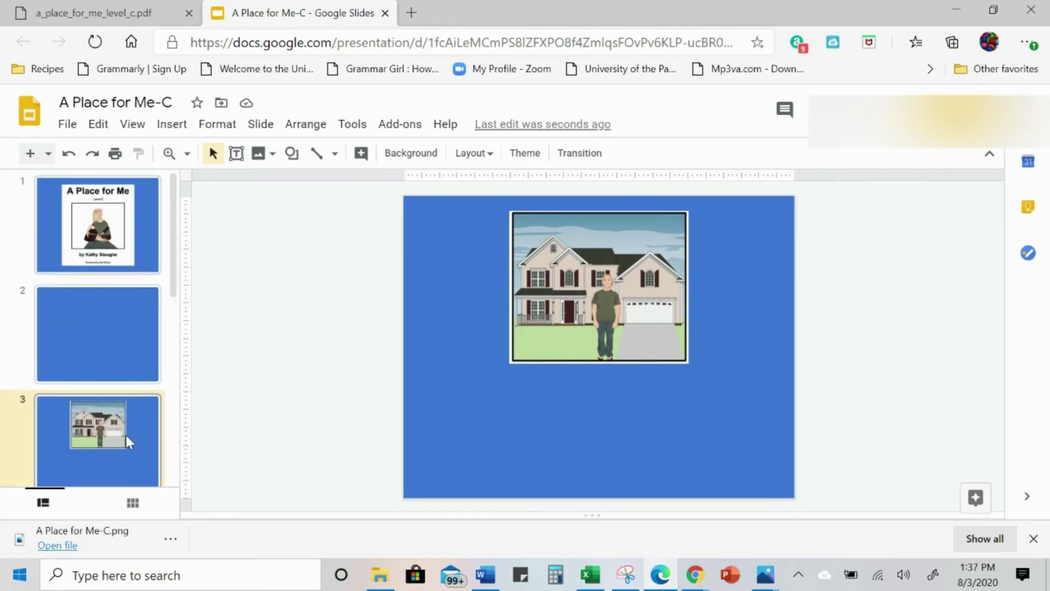
pyautogui.scroll(-1, 127, 441)
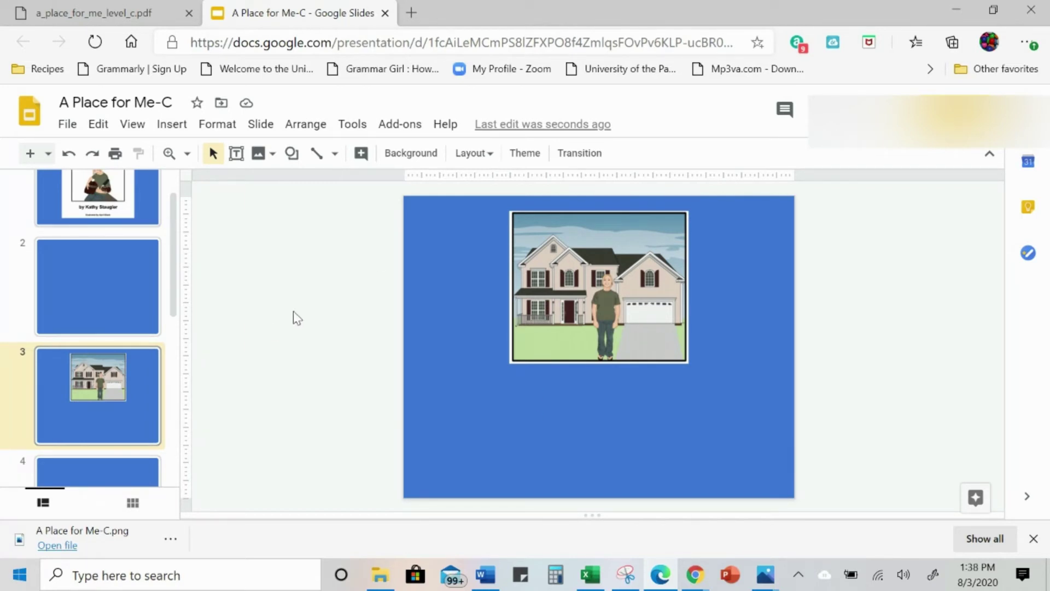
pyautogui.click(236, 159)
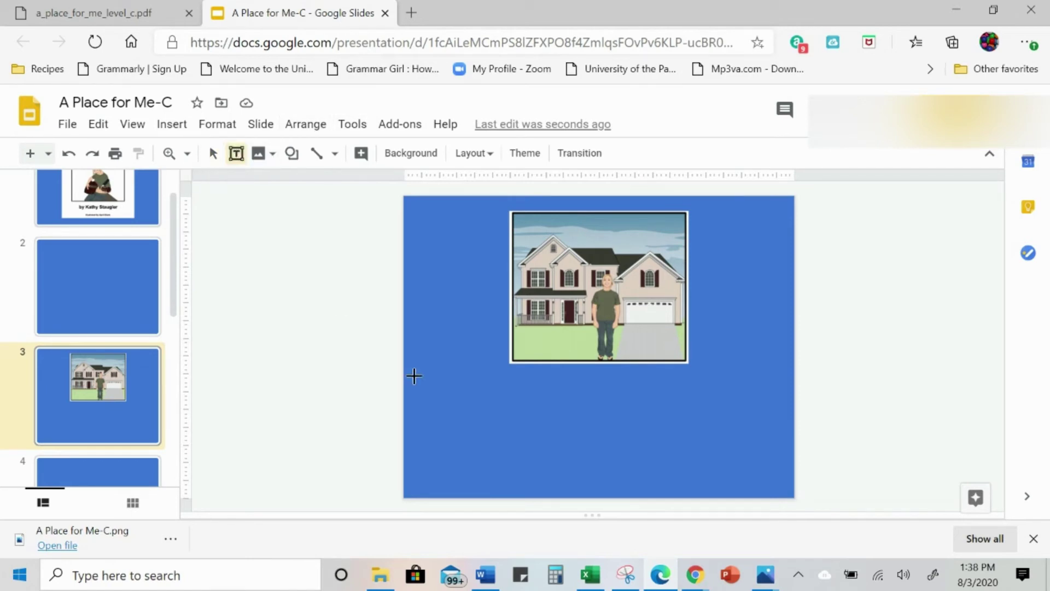
pyautogui.moveTo(417, 378); pyautogui.dragTo(785, 439)
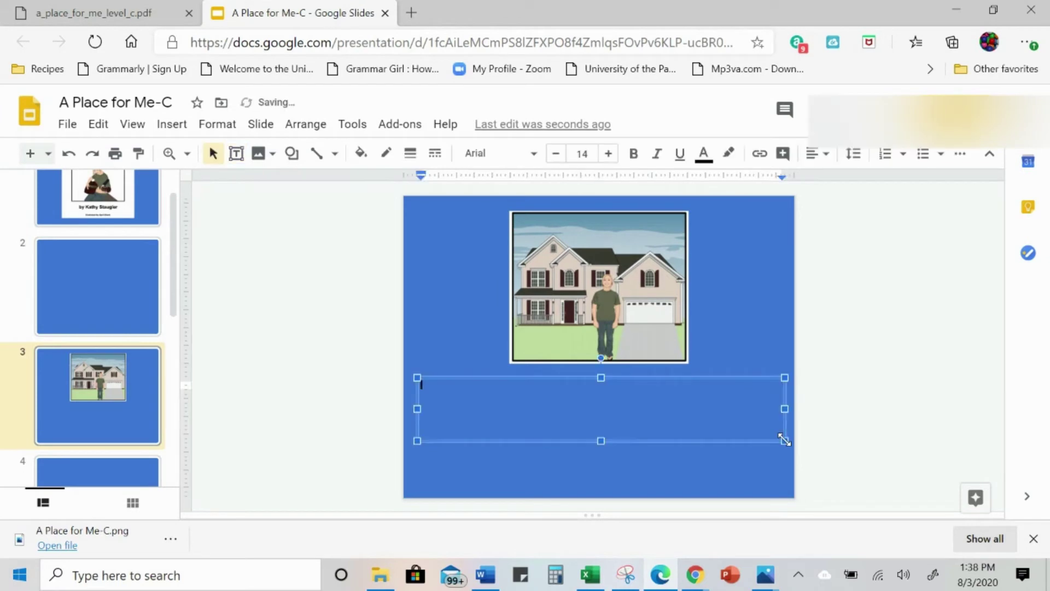
# Format the empty text box with the Comfortaa font at size 30 in bold.
pyautogui.click(478, 155)
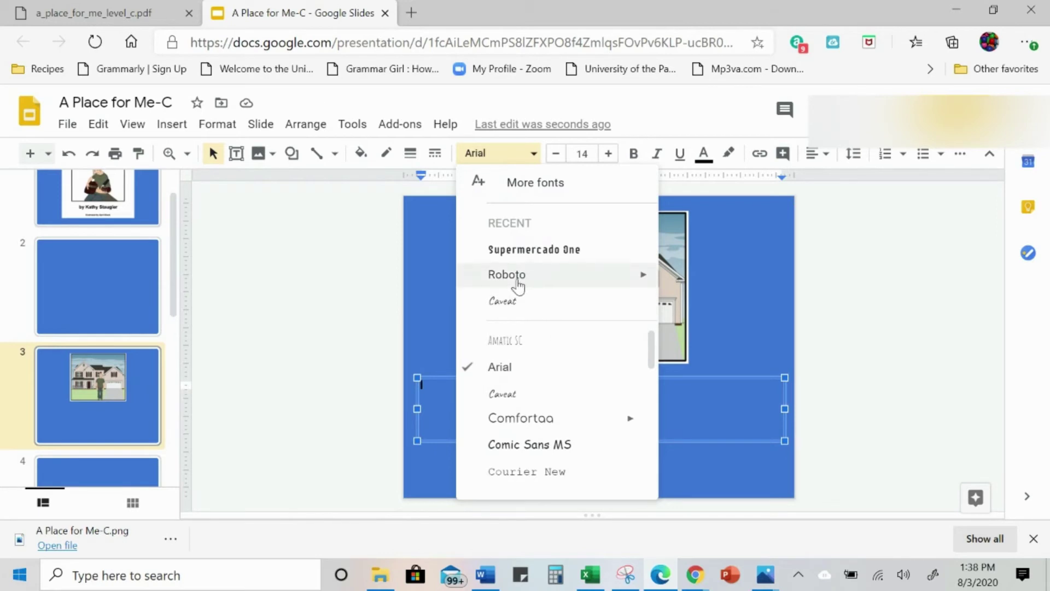
pyautogui.click(518, 417)
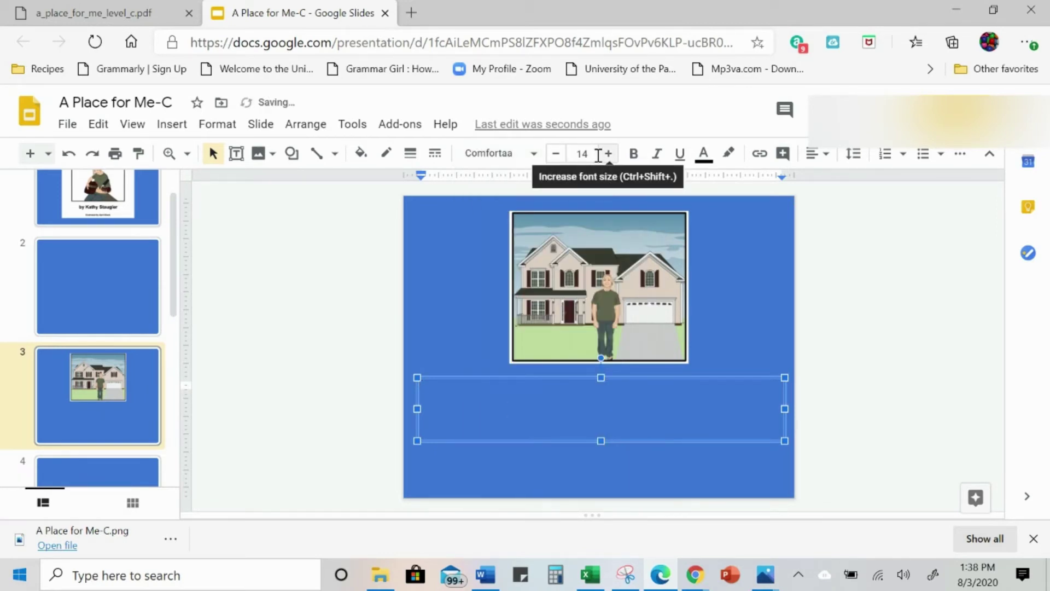
pyautogui.click(565, 157)
pyautogui.write('30')
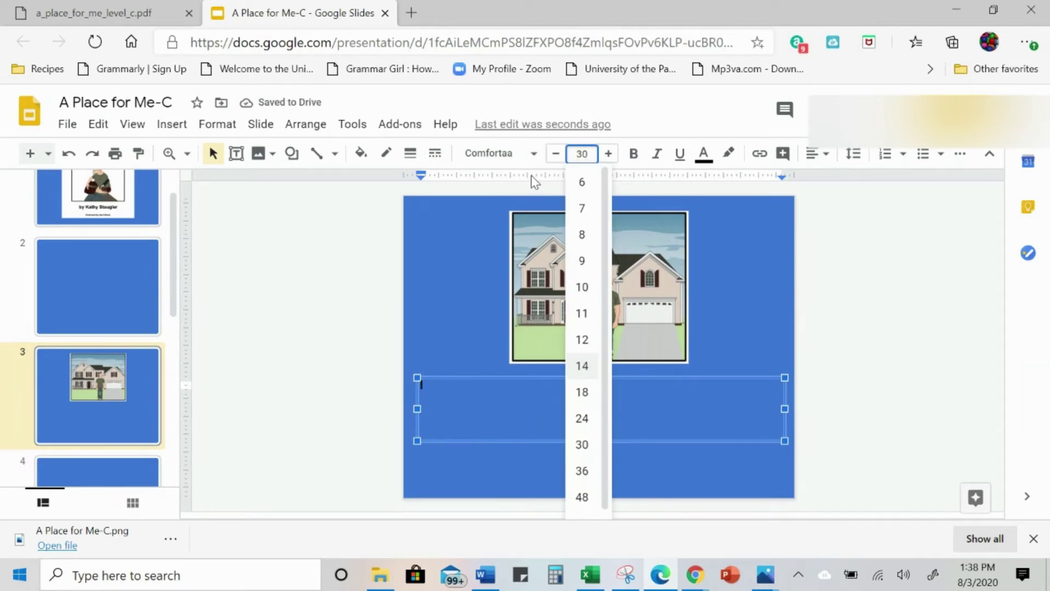
pyautogui.press('Return')
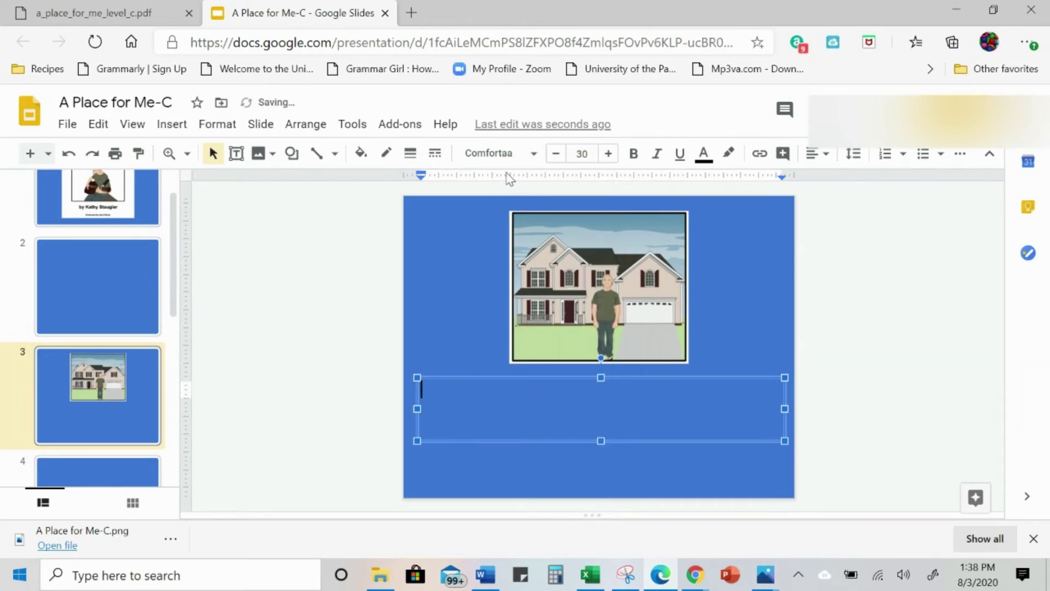
pyautogui.hotkey('ctrl', 'b')
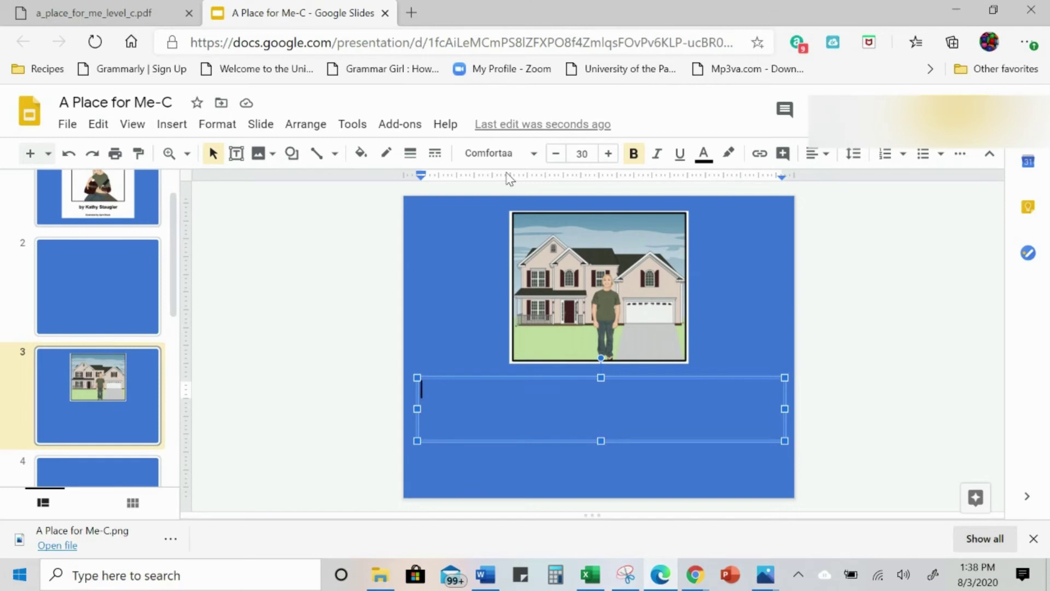
# Enter "What do I want?" in the text box and move the box slightly farther down the slide.
pyautogui.write('What do ')
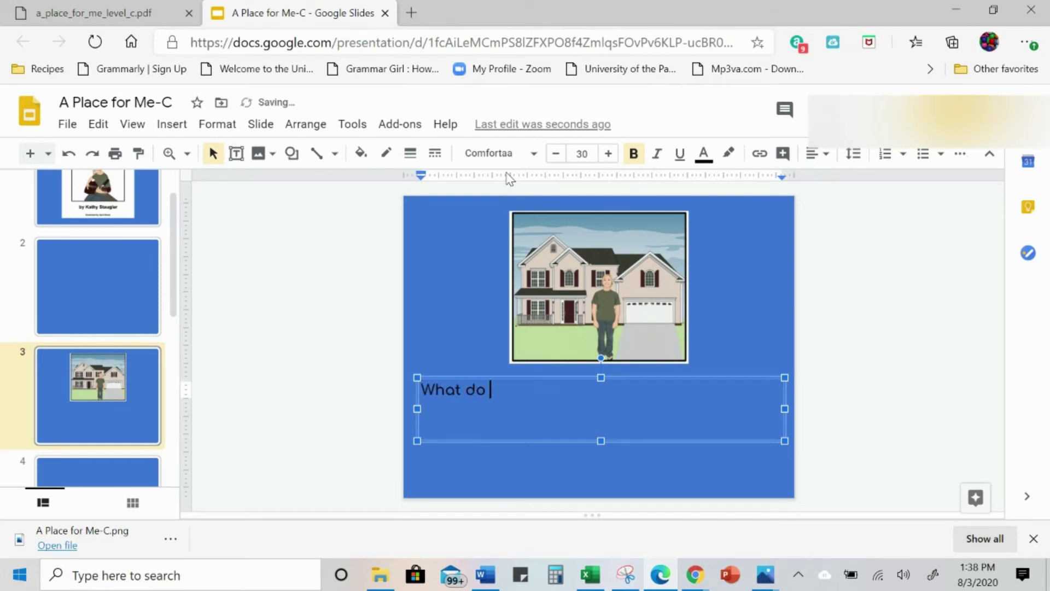
pyautogui.write('I want?')
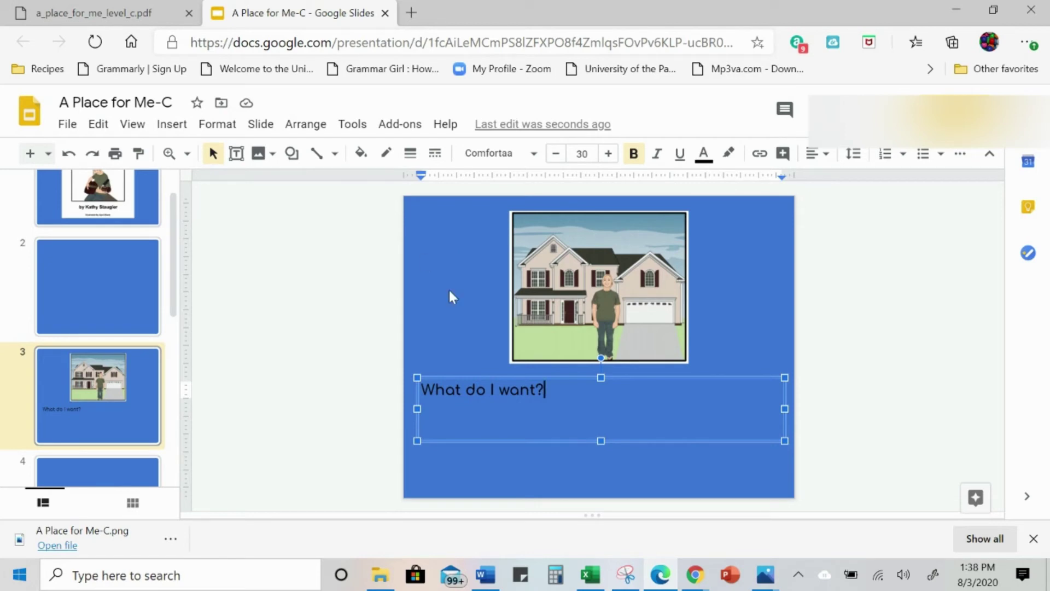
pyautogui.click(558, 480)
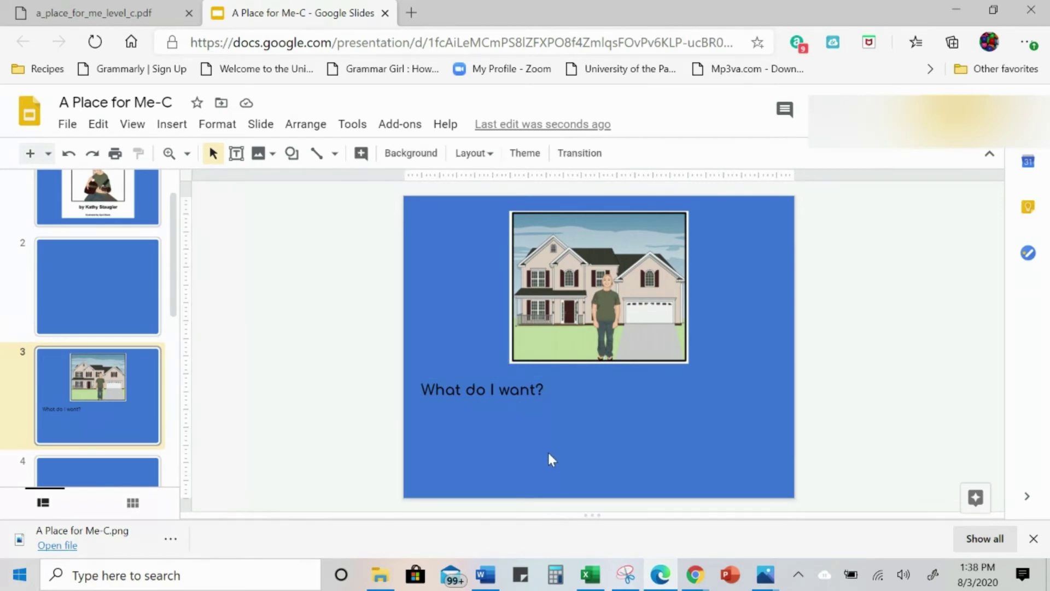
pyautogui.click(516, 388)
pyautogui.moveTo(492, 376); pyautogui.dragTo(494, 406)
pyautogui.click(464, 351)
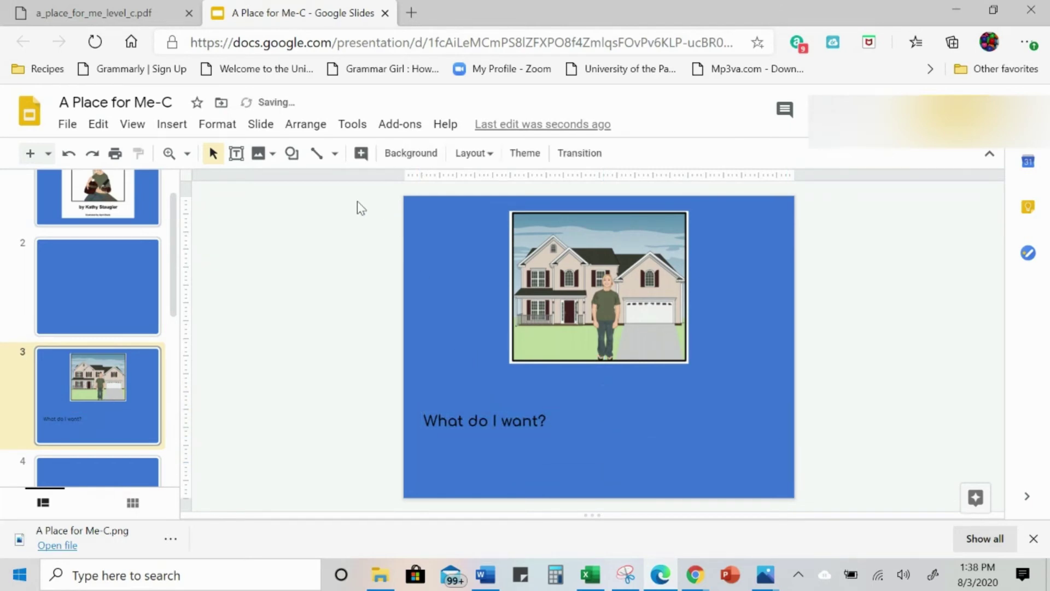
# Draw a horizontal answer line after "What do I want?" and set its weight to 8px.
pyautogui.click(317, 153)
pyautogui.moveTo(566, 428); pyautogui.dragTo(713, 428)
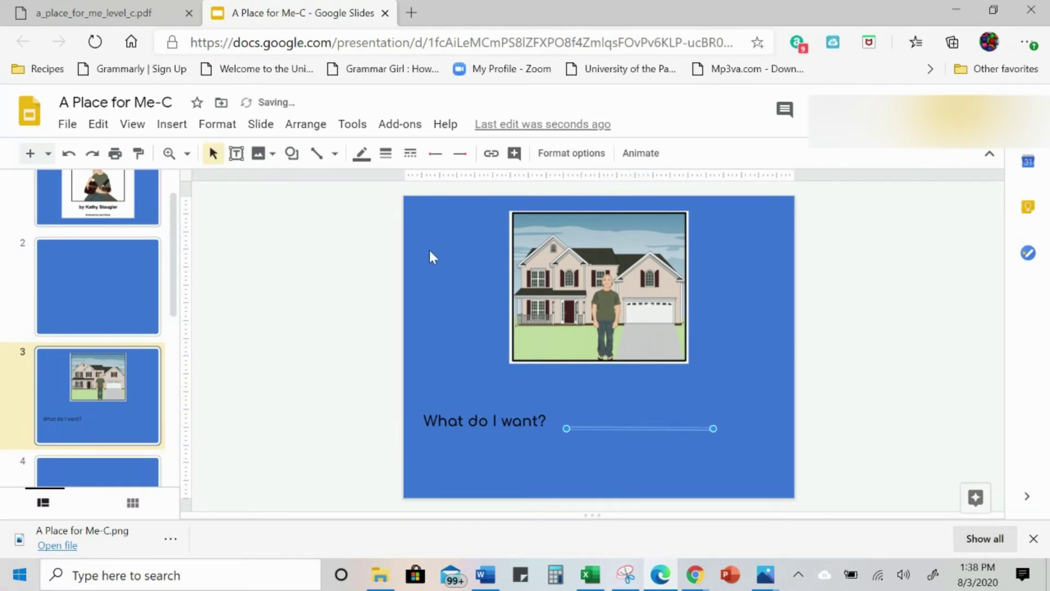
pyautogui.click(386, 154)
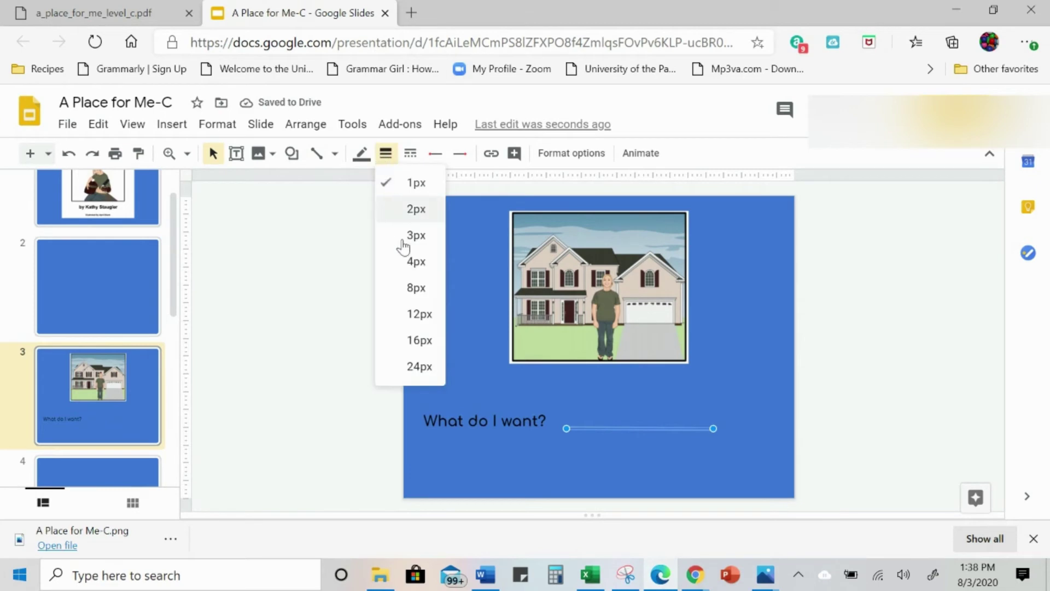
pyautogui.click(417, 287)
pyautogui.click(336, 276)
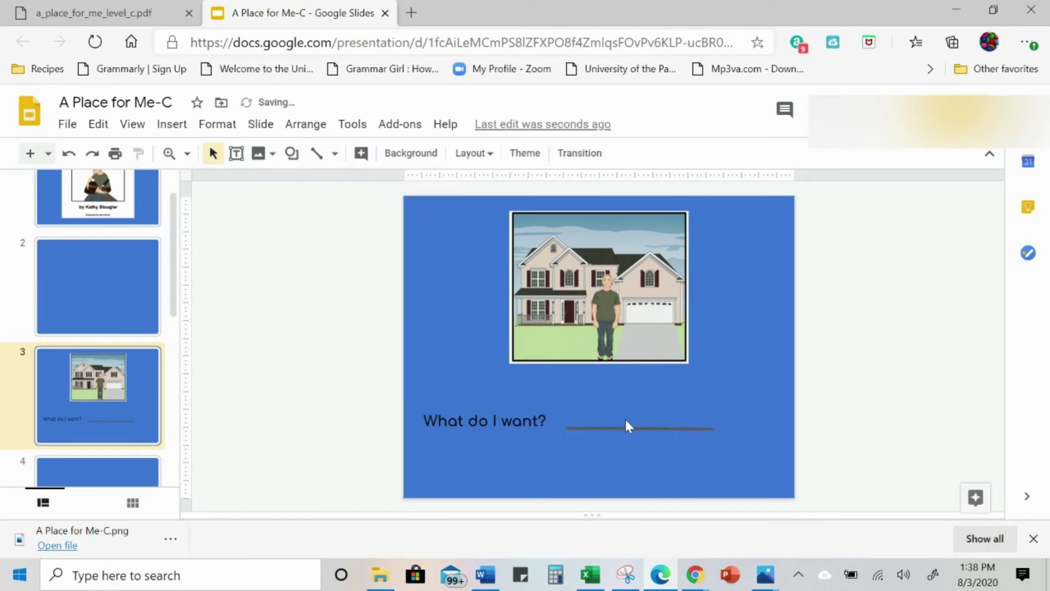
# Change the answer line's colour to black.
pyautogui.click(596, 428)
pyautogui.click(361, 153)
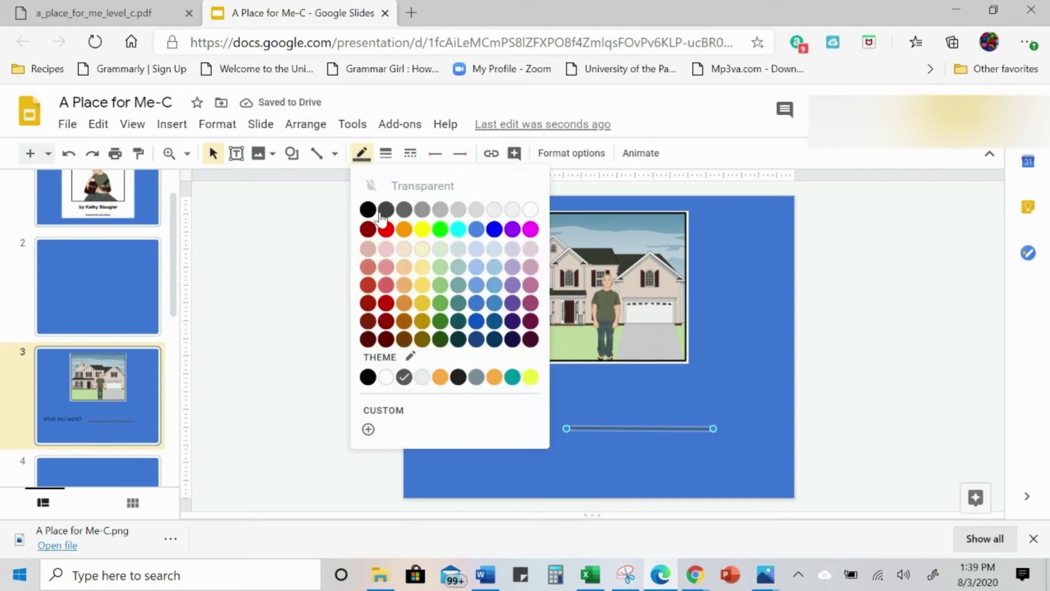
pyautogui.click(368, 210)
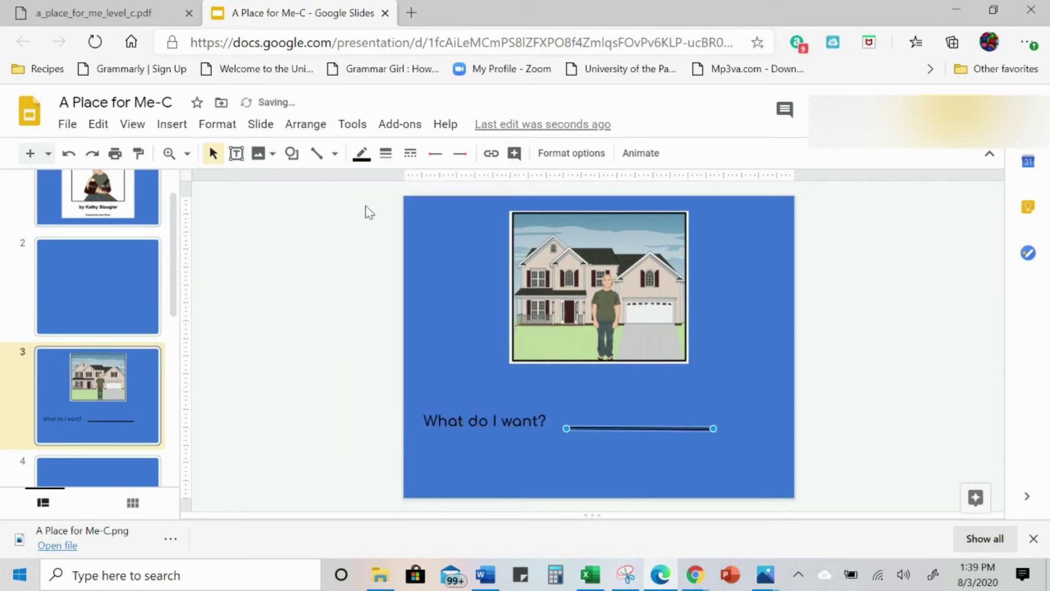
pyautogui.click(369, 327)
# Enlarge the "What do I want?" text to size 35.
pyautogui.tripleClick(445, 418)
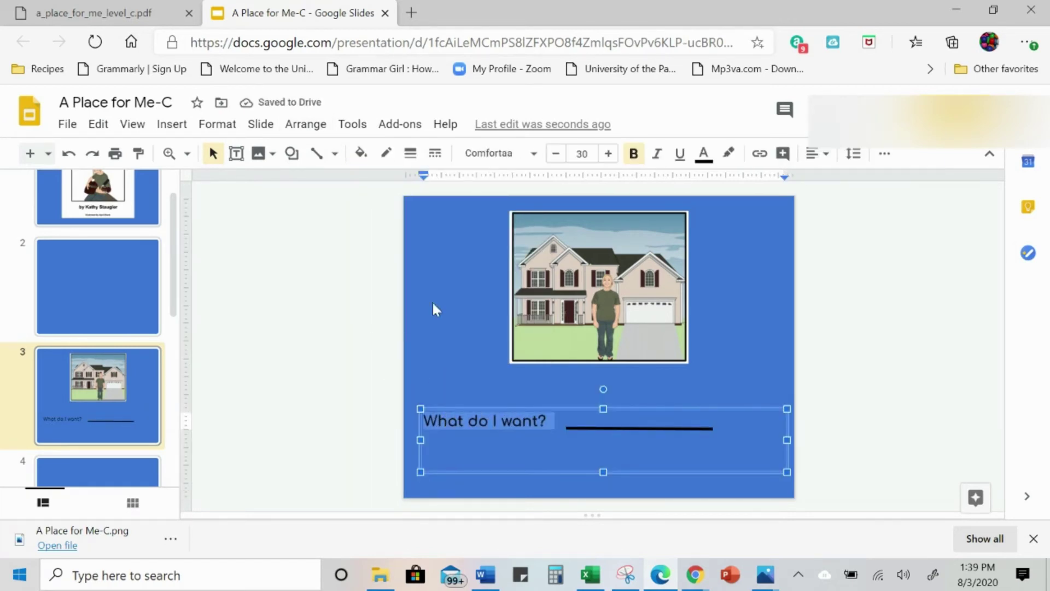
pyautogui.click(608, 153)
pyautogui.click(607, 154)
pyautogui.click(607, 154)
pyautogui.click(253, 317)
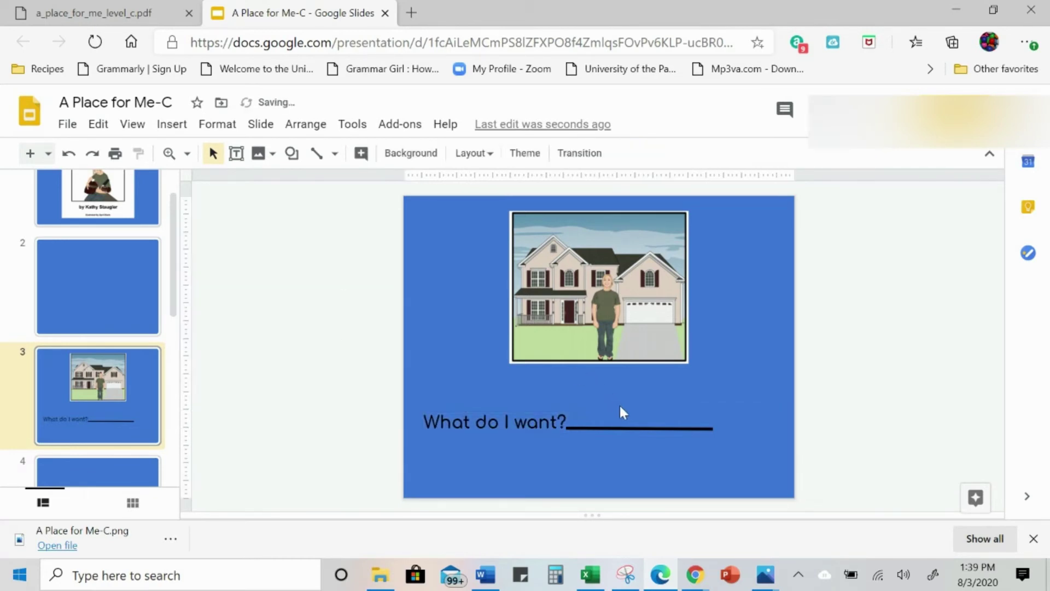
# Nudge the answer line to the right to leave a gap after the question mark.
pyautogui.click(629, 426)
pyautogui.press('Right')
pyautogui.press('Right')
pyautogui.press('Right')
pyautogui.press('Right')
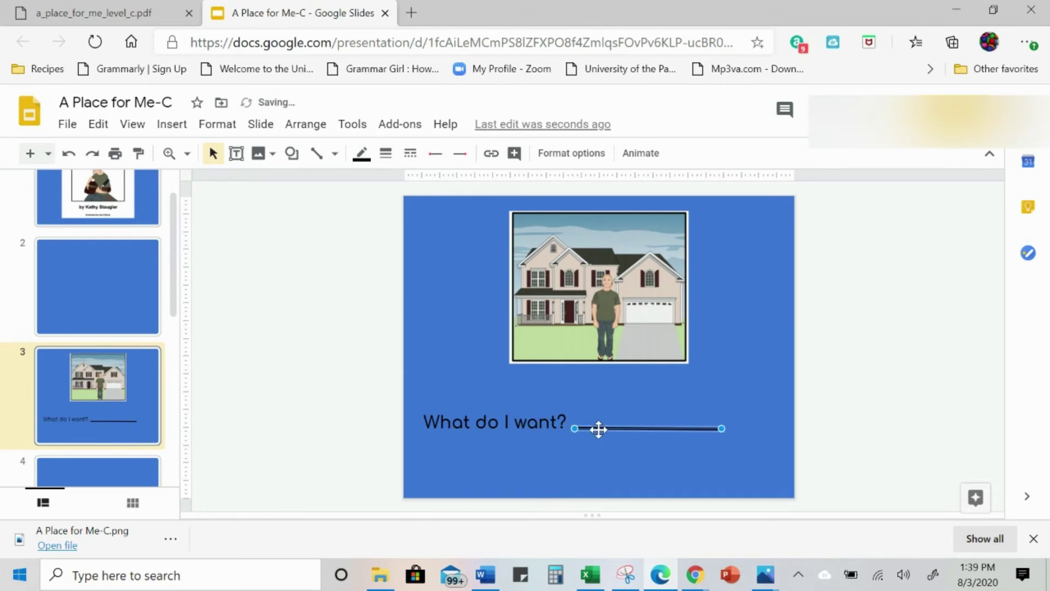
# Set the text colour of "What do I want?" to black.
pyautogui.click(492, 423)
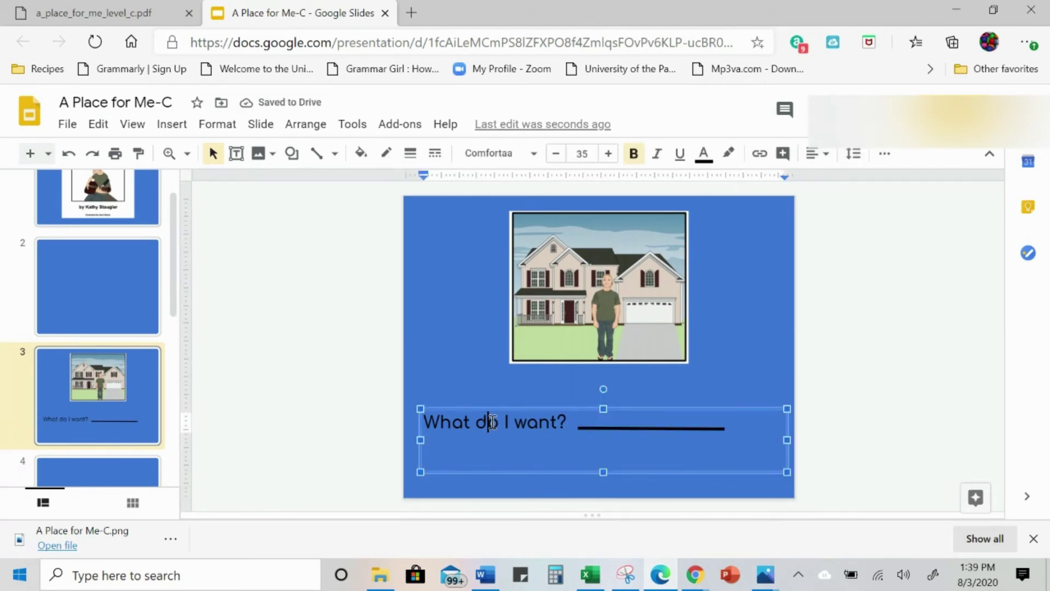
pyautogui.click(473, 423)
pyautogui.moveTo(568, 424); pyautogui.dragTo(428, 417)
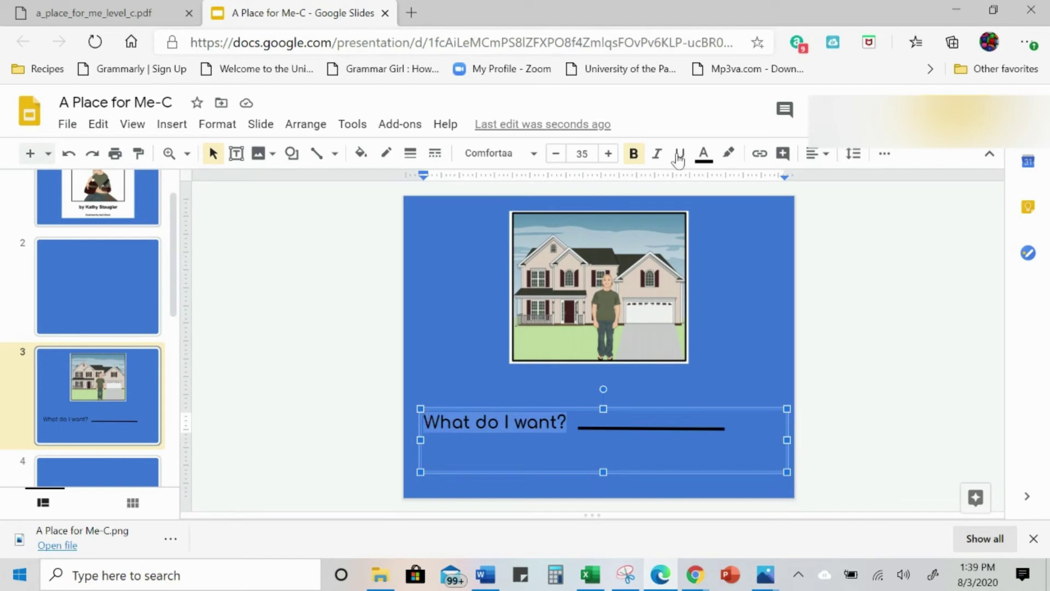
pyautogui.click(704, 153)
pyautogui.click(710, 183)
pyautogui.click(432, 381)
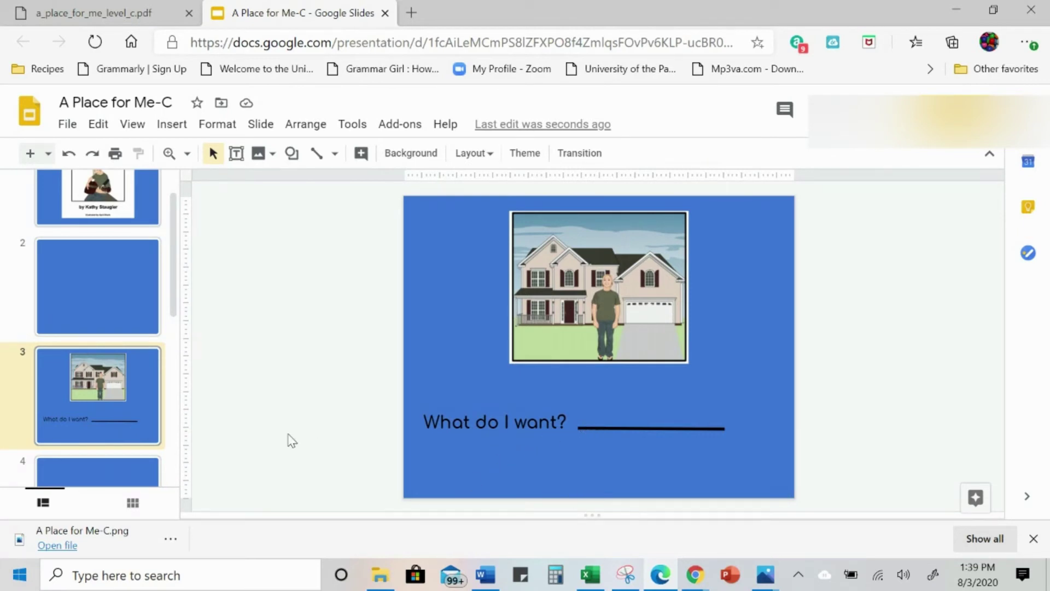
# Close the browser's downloads bar to enlarge the slide editing area.
pyautogui.click(1033, 538)
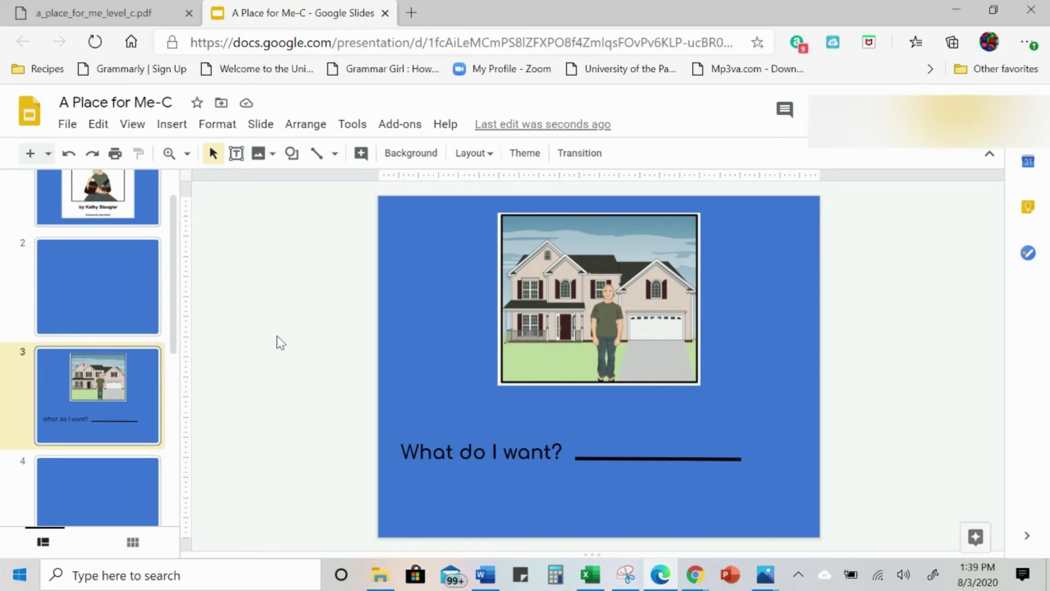
pyautogui.scroll(-1, 242, 332)
pyautogui.scroll(1, 245, 339)
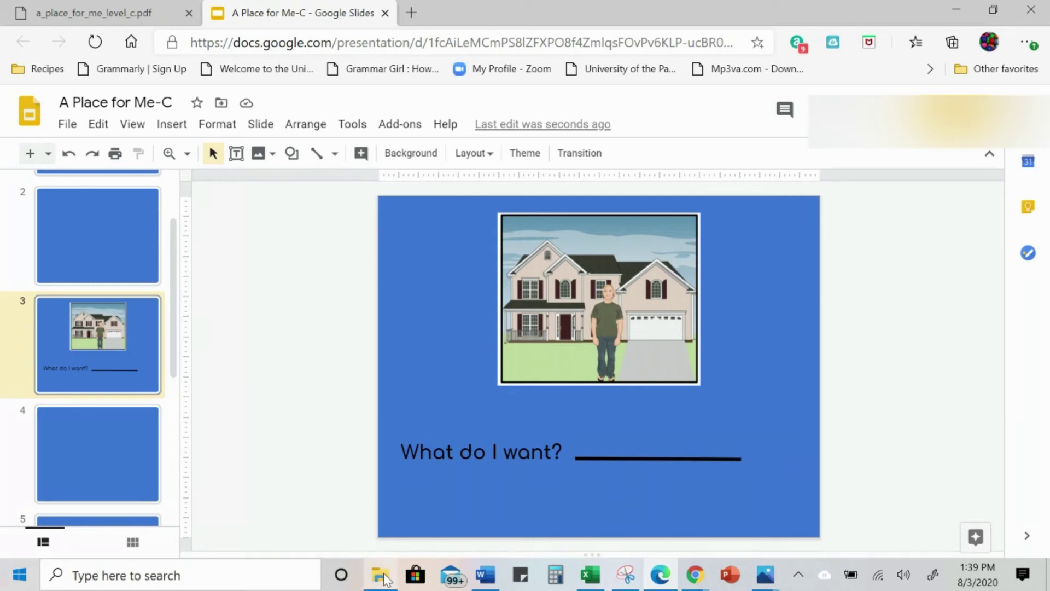
# Switch to the Comprehension folder in File Explorer and open the dog picture.
pyautogui.moveTo(384, 574)
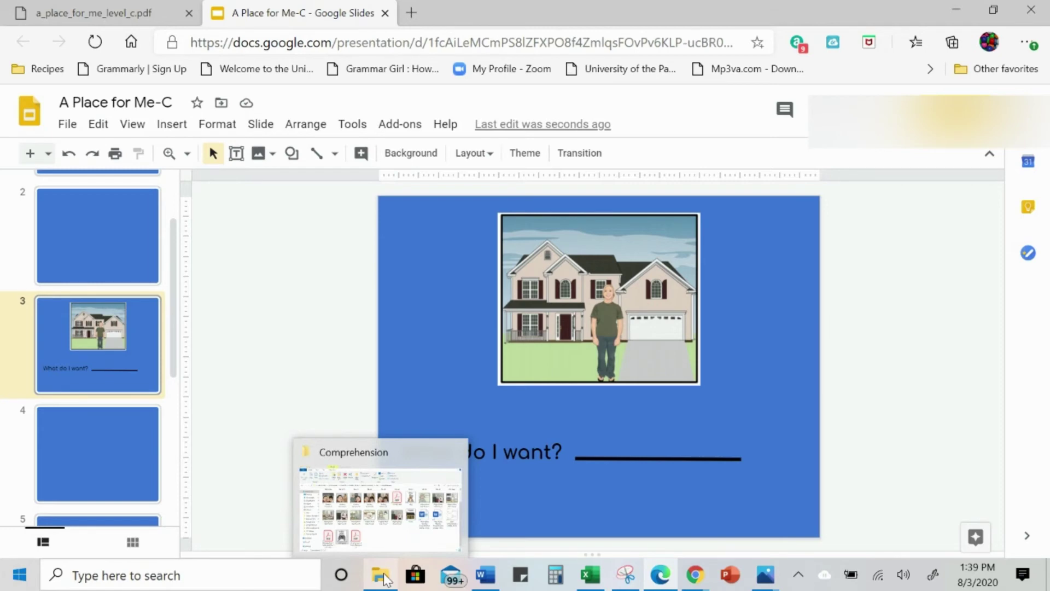
pyautogui.click(384, 576)
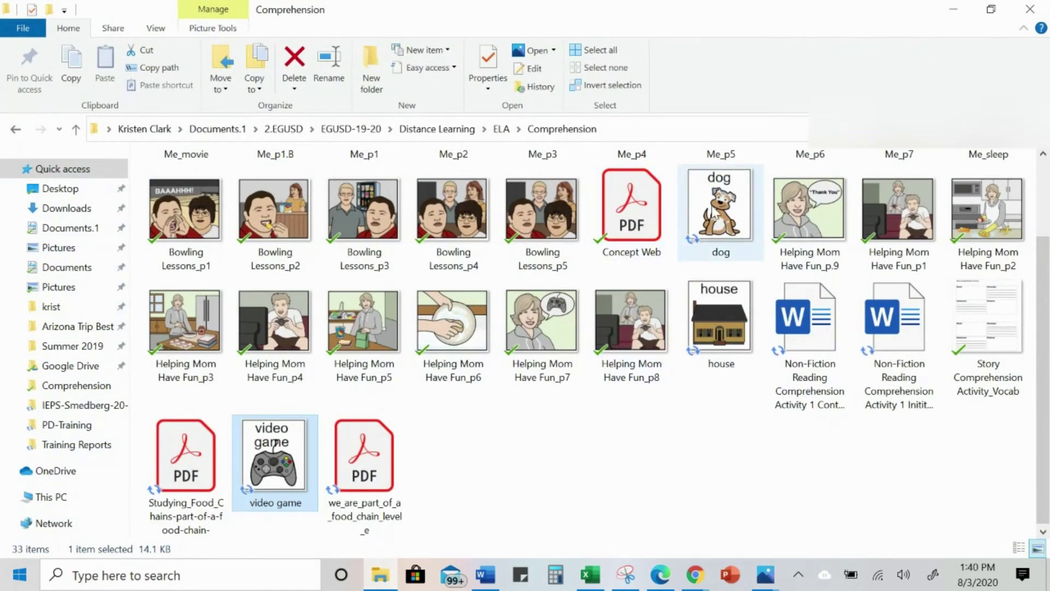
pyautogui.click(716, 216)
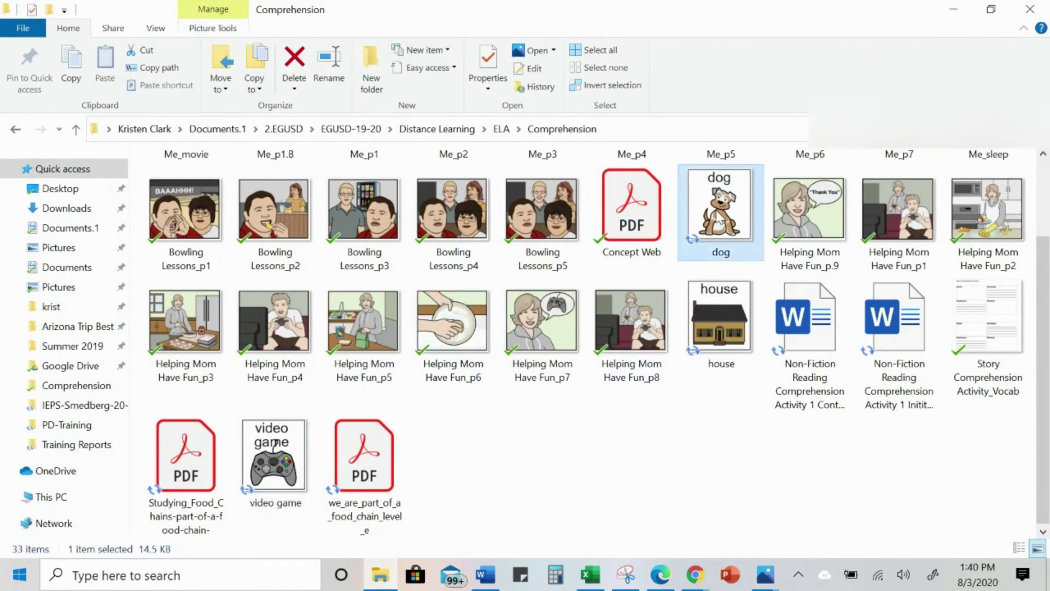
pyautogui.doubleClick(711, 240)
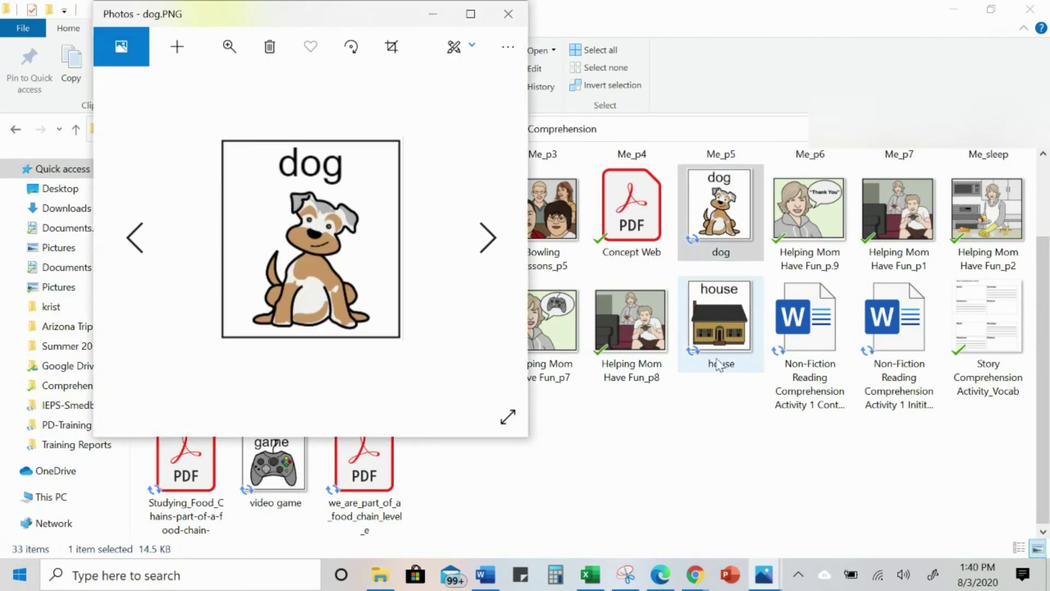
# Snip the framed dog picture card with the Snipping Tool, and minimise the Photos window.
pyautogui.click(625, 574)
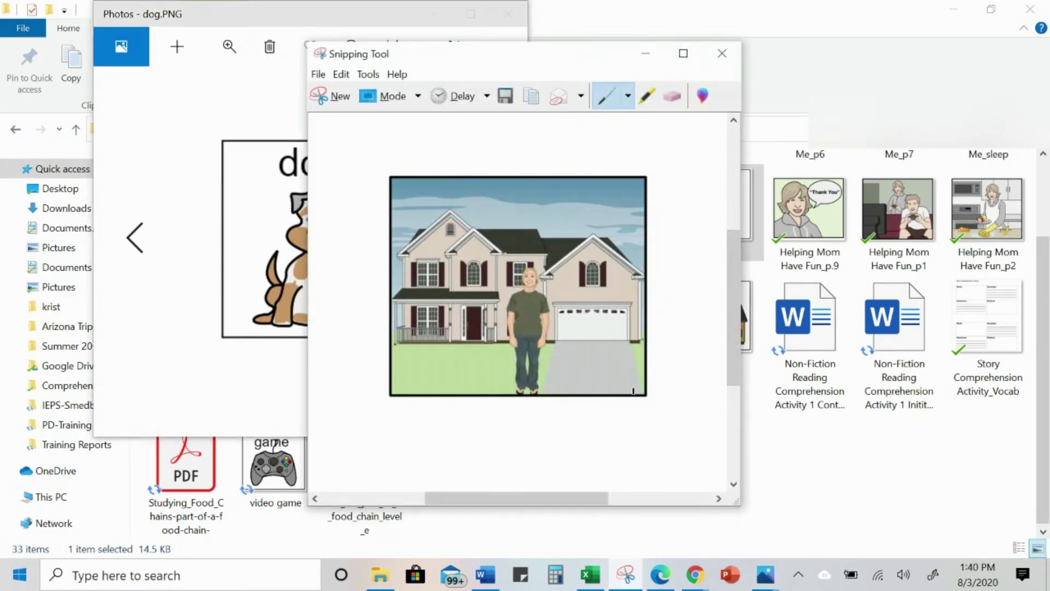
pyautogui.hotkey('ctrl', 'n')
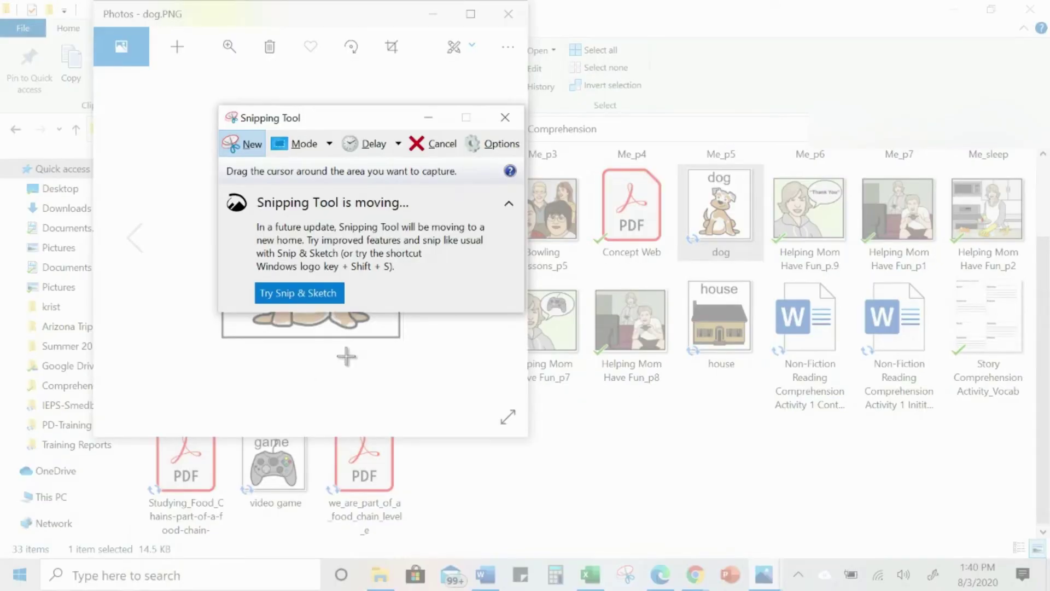
pyautogui.moveTo(405, 340); pyautogui.dragTo(219, 138)
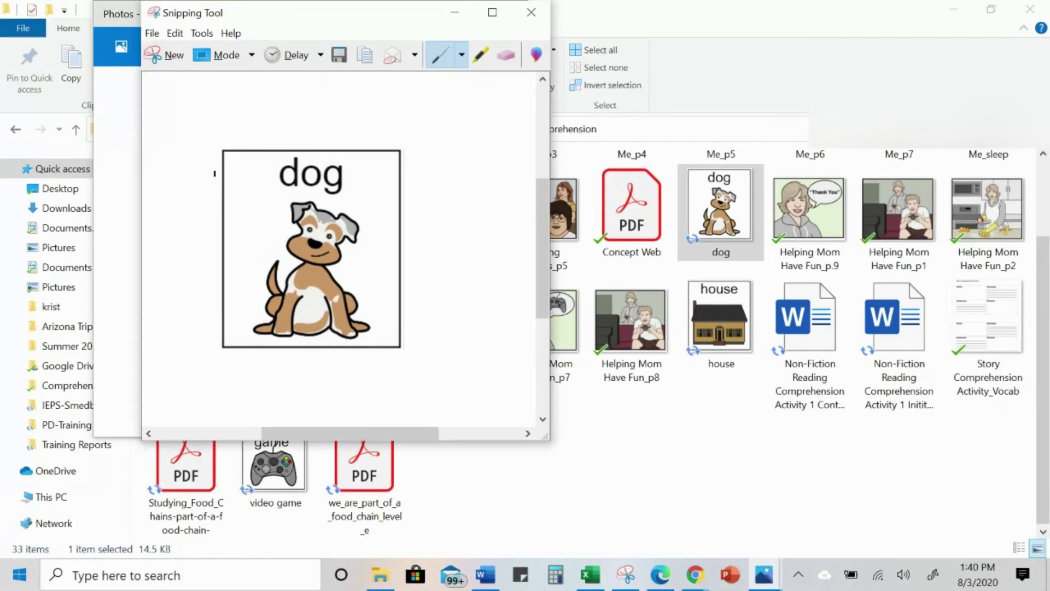
pyautogui.hotkey('alt', 'Tab')
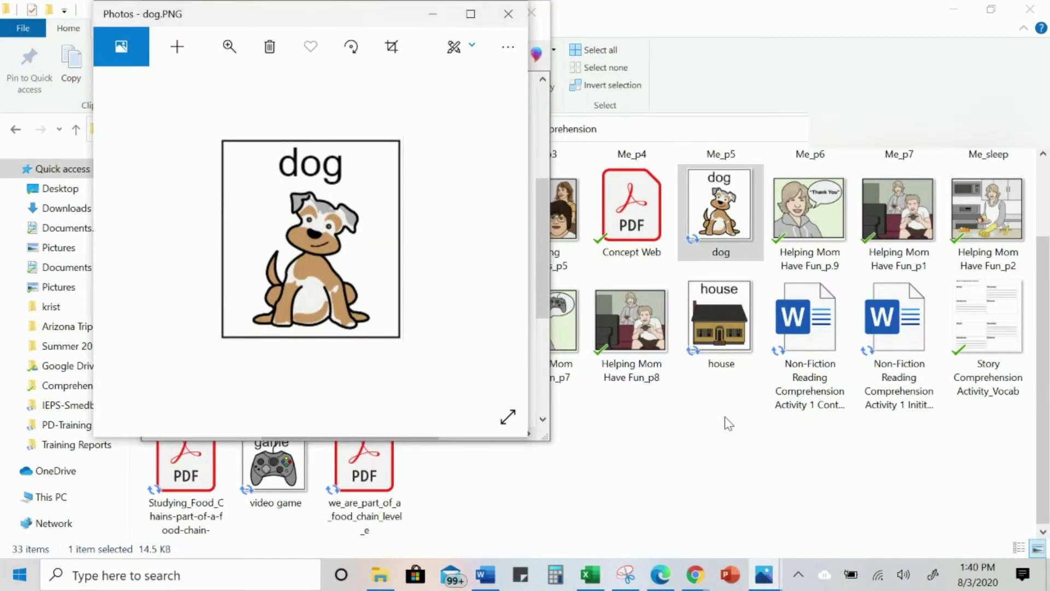
pyautogui.click(433, 15)
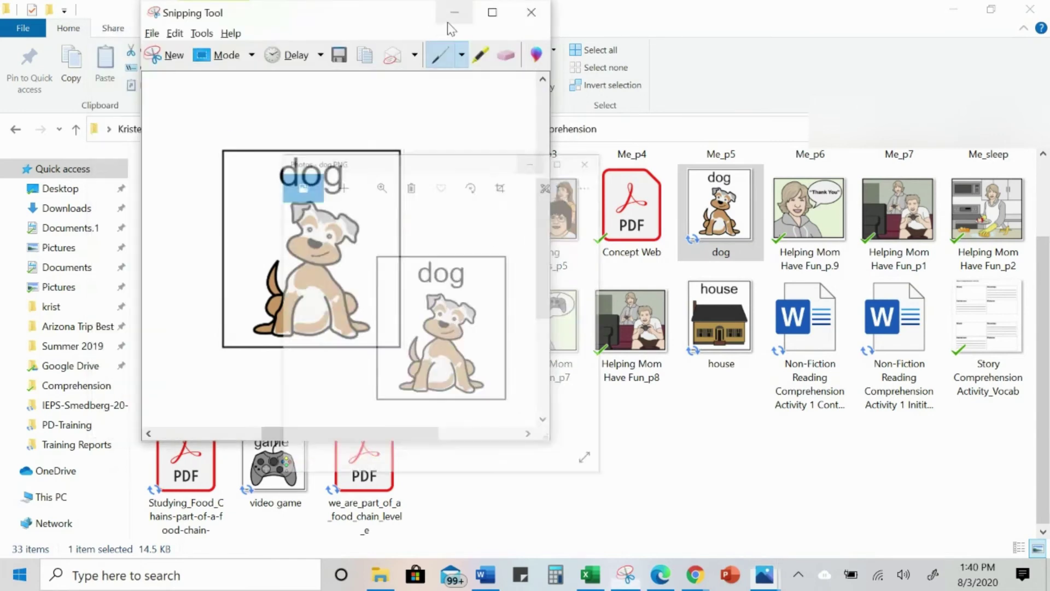
# Switch to the Google Slides presentation, paste the dog card on slide 3, shrink it and place it below "What do I want?".
pyautogui.click(455, 13)
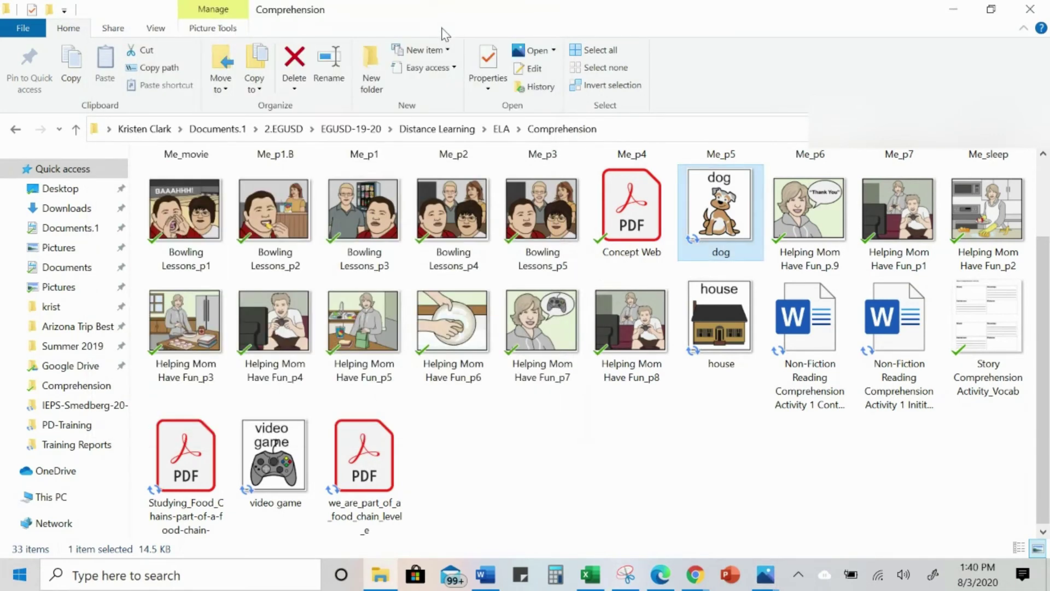
pyautogui.hotkey('alt', 'Tab')
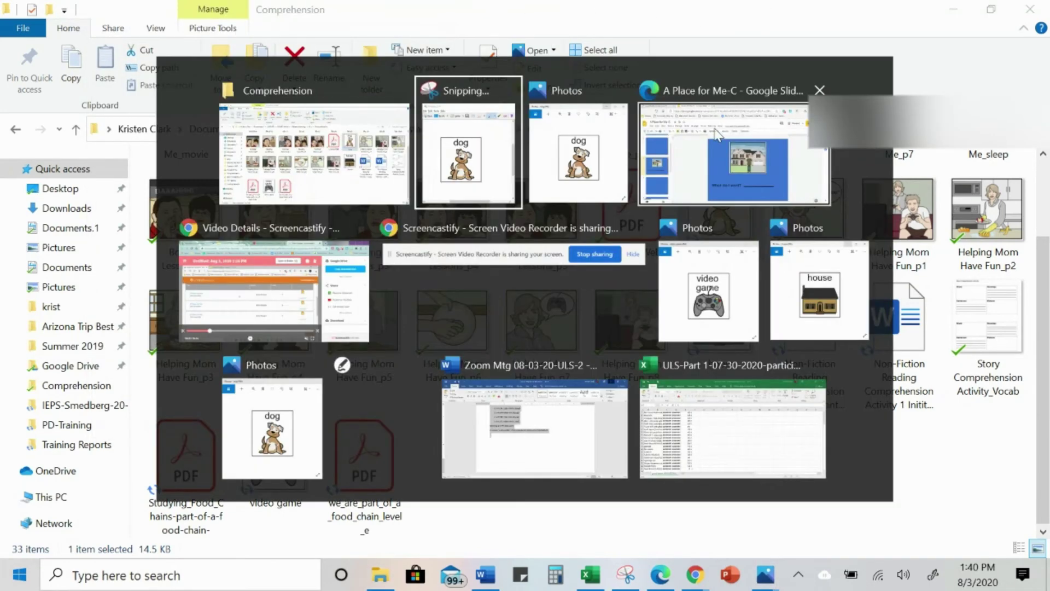
pyautogui.click(743, 119)
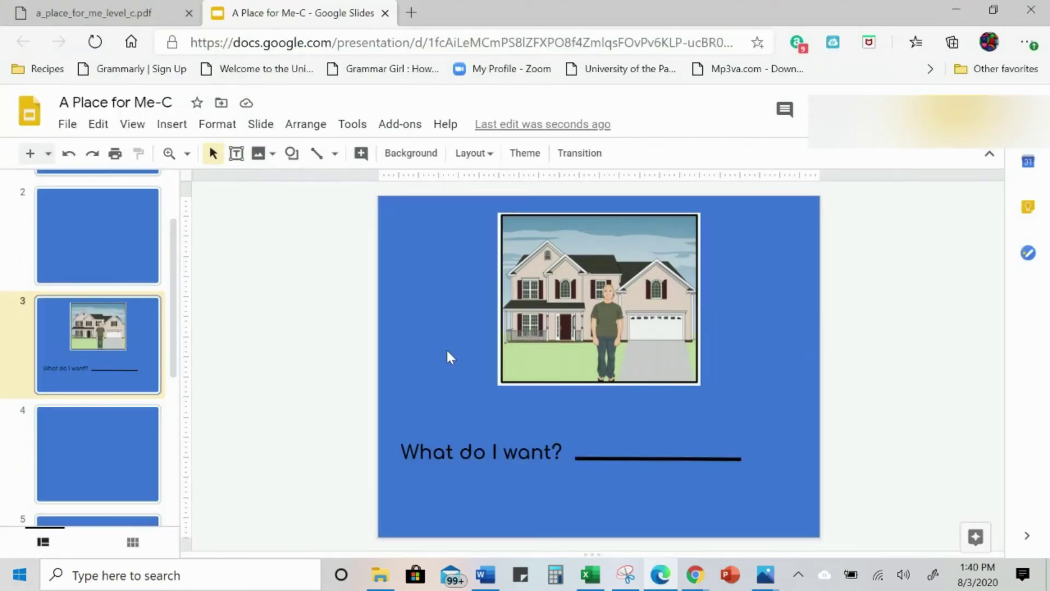
pyautogui.hotkey('ctrl', 'v')
pyautogui.moveTo(382, 203); pyautogui.dragTo(436, 257)
pyautogui.moveTo(474, 331); pyautogui.dragTo(455, 508)
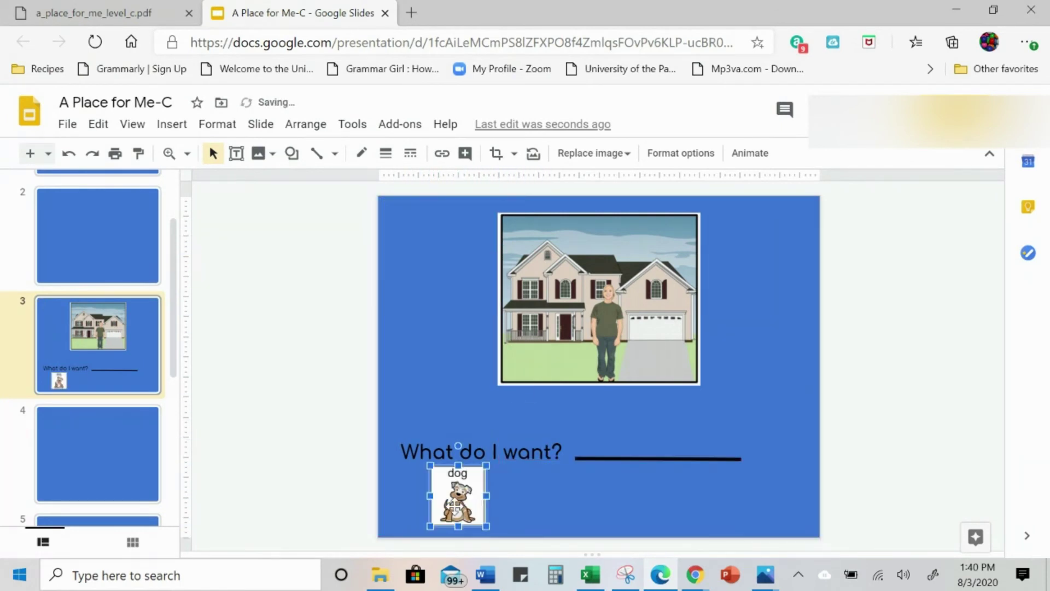
pyautogui.click(440, 344)
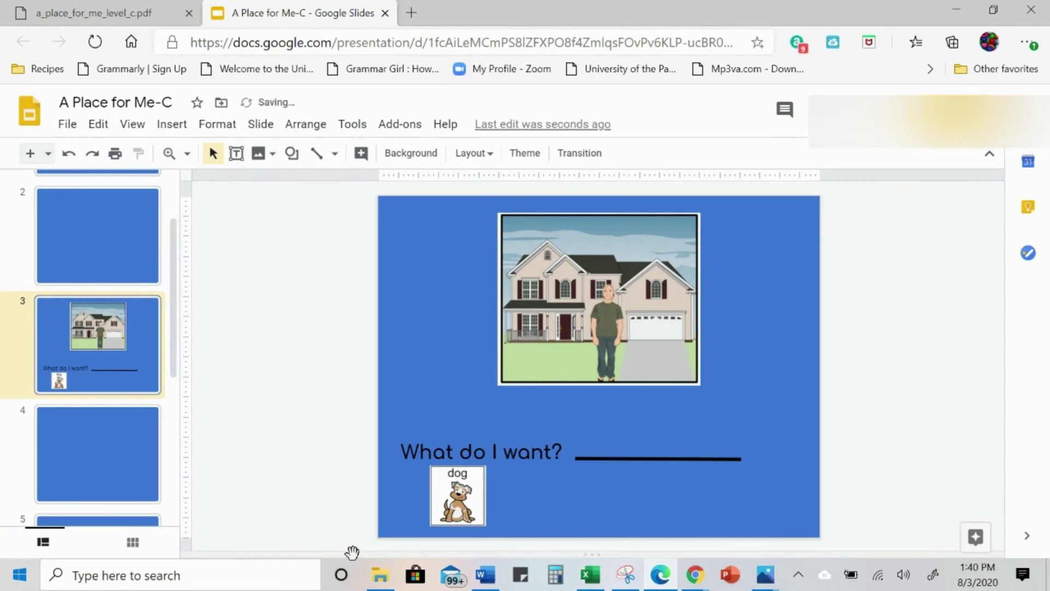
# Open the video game picture from the Comprehension folder and snip its framed card with the Snipping Tool.
pyautogui.click(383, 575)
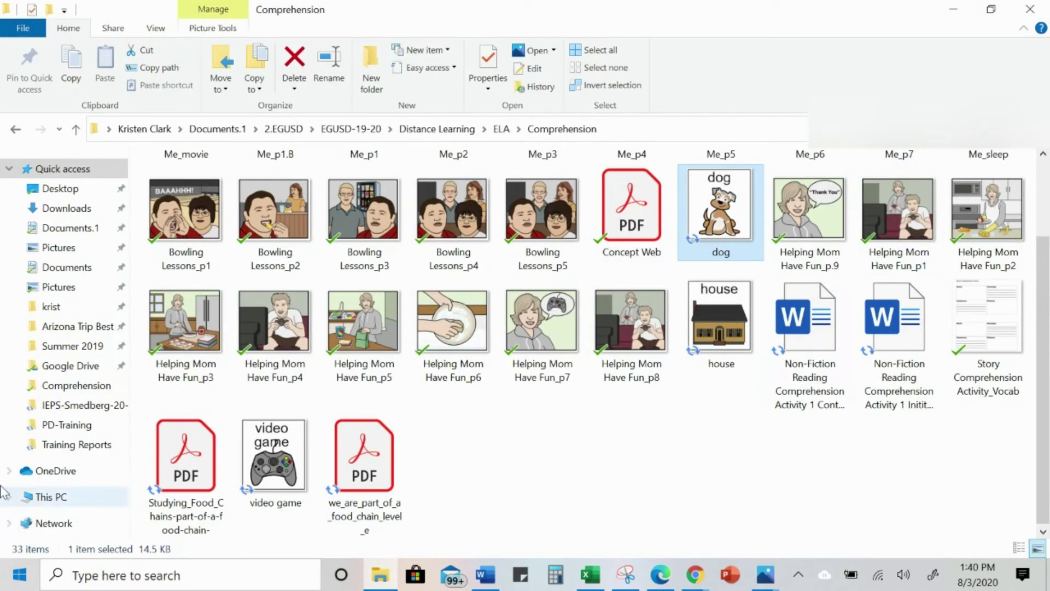
pyautogui.doubleClick(280, 458)
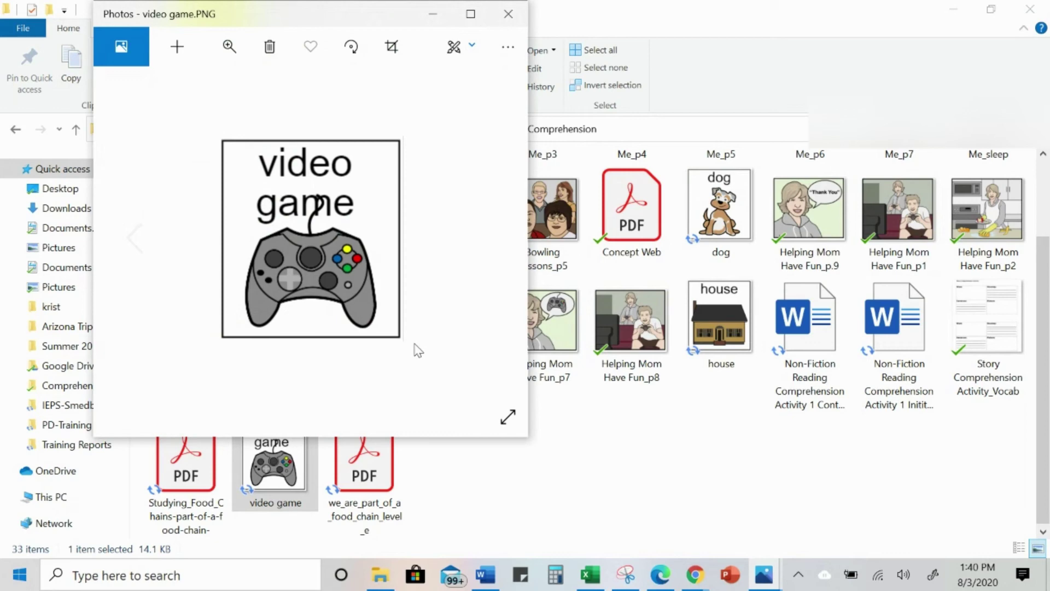
pyautogui.click(625, 574)
pyautogui.hotkey('ctrl', 'n')
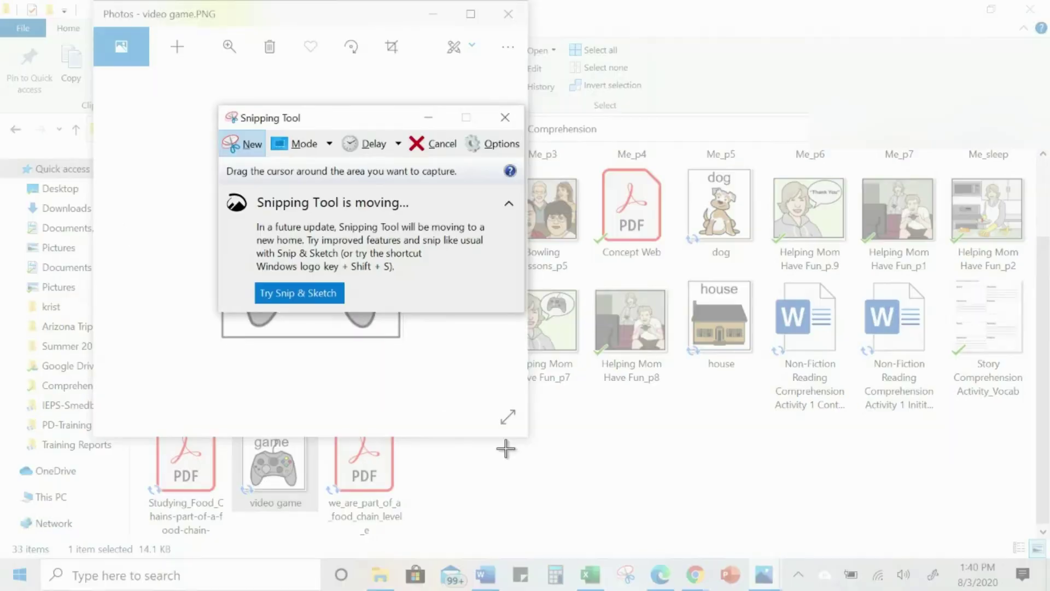
pyautogui.moveTo(405, 341); pyautogui.dragTo(216, 139)
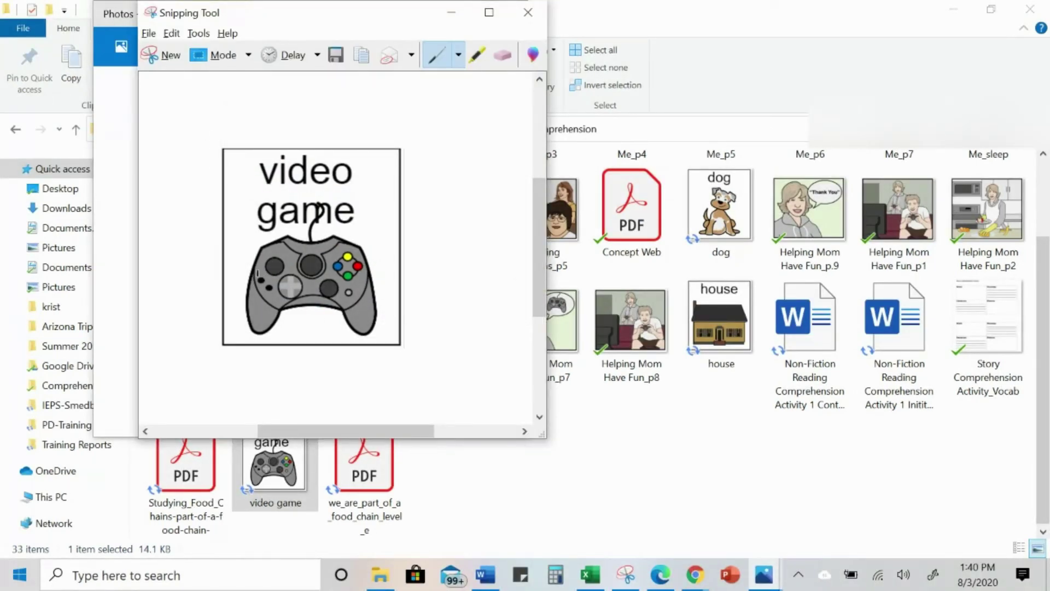
# Switch back to the Google Slides presentation and paste the video game card on slide 3.
pyautogui.hotkey('alt', 'Tab')
pyautogui.press('Tab')
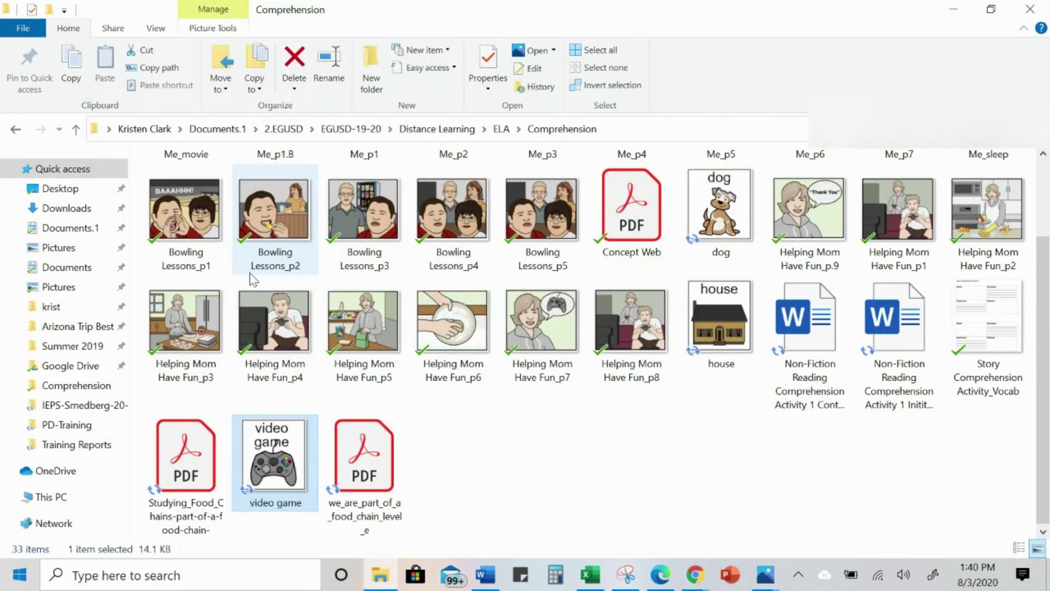
pyautogui.hotkey('alt', 'Tab')
pyautogui.hotkey('alt', 'Tab')
pyautogui.hotkey('alt', 'Tab')
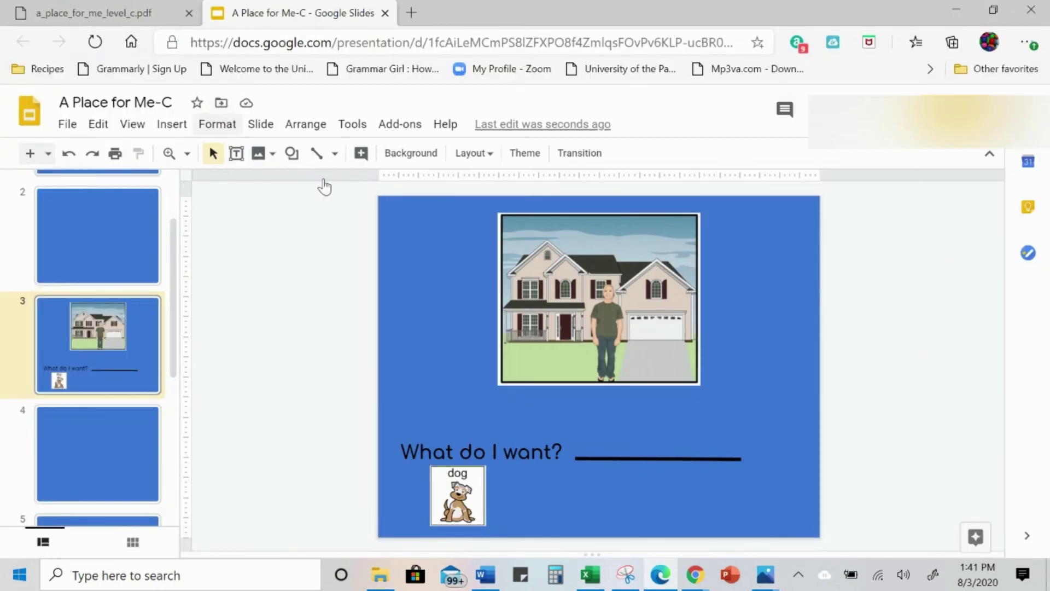
pyautogui.click(559, 507)
pyautogui.hotkey('ctrl', 'v')
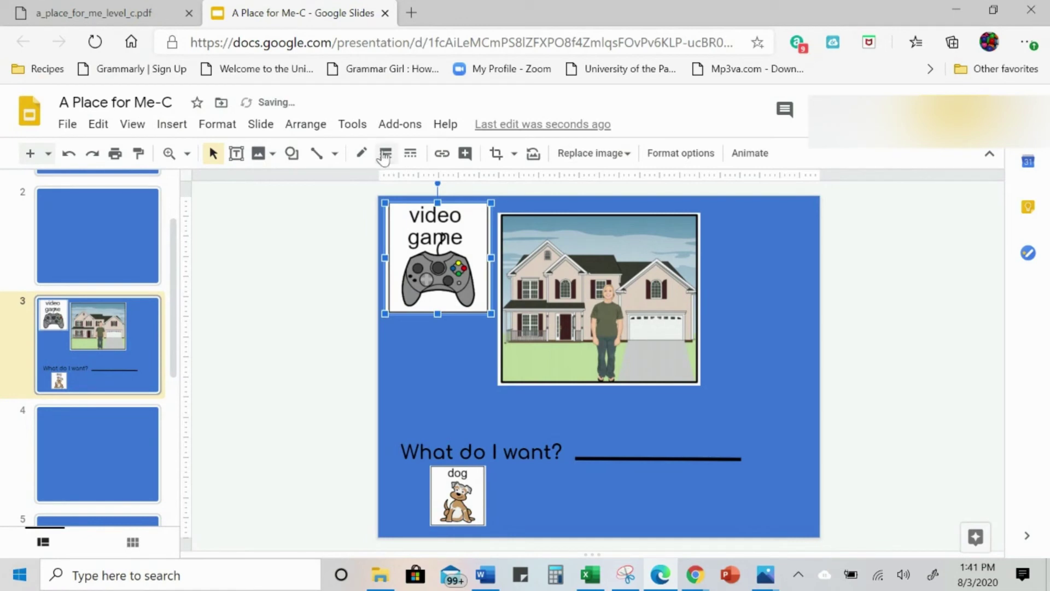
# Shrink the video game card to the dog card's size and place it to the right of the dog card with a gap.
pyautogui.moveTo(383, 200); pyautogui.dragTo(516, 481)
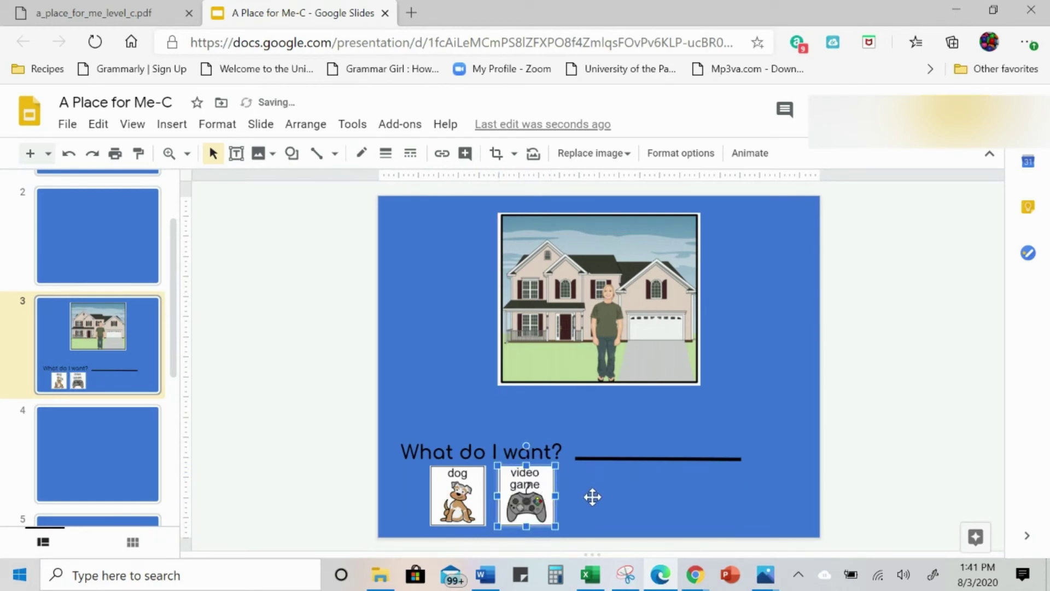
pyautogui.press('Right')
pyautogui.press('Right')
pyautogui.press('Right')
pyautogui.press('Right')
pyautogui.click(415, 328)
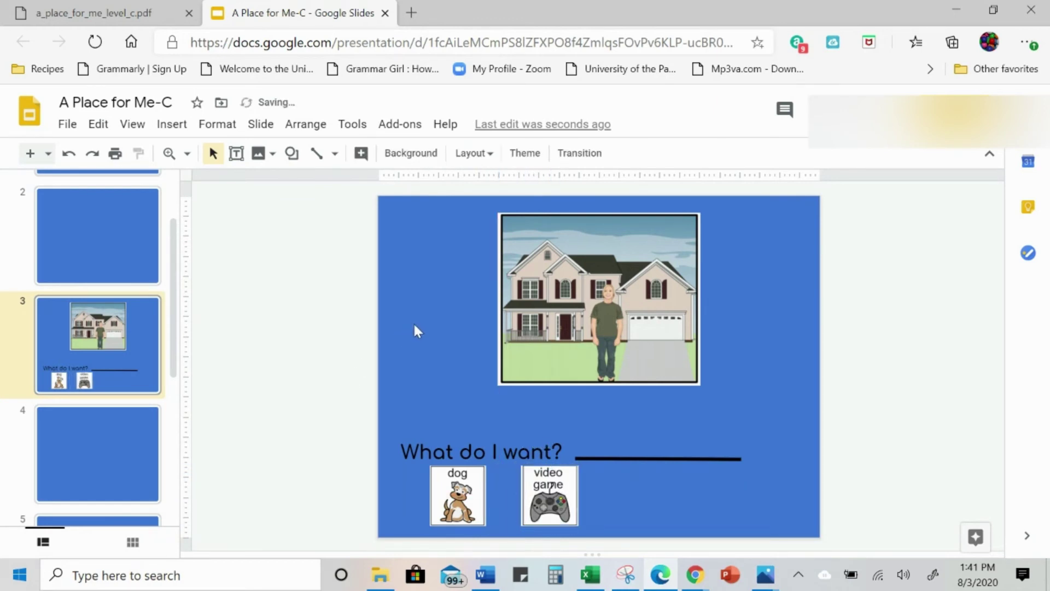
# Open the house picture from the Comprehension folder and snip its framed card with the Snipping Tool.
pyautogui.click(380, 574)
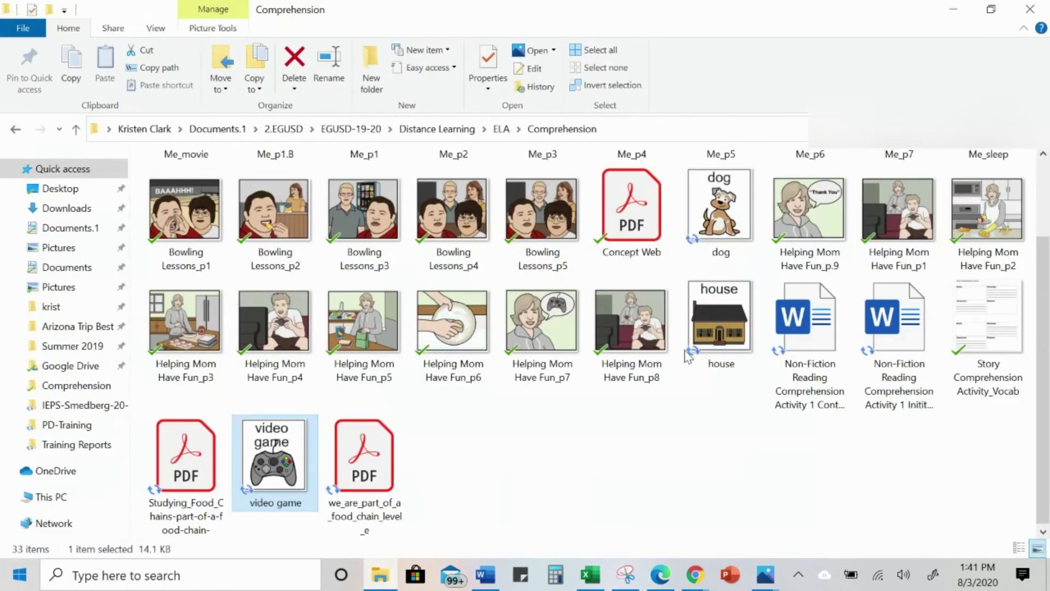
pyautogui.click(719, 320)
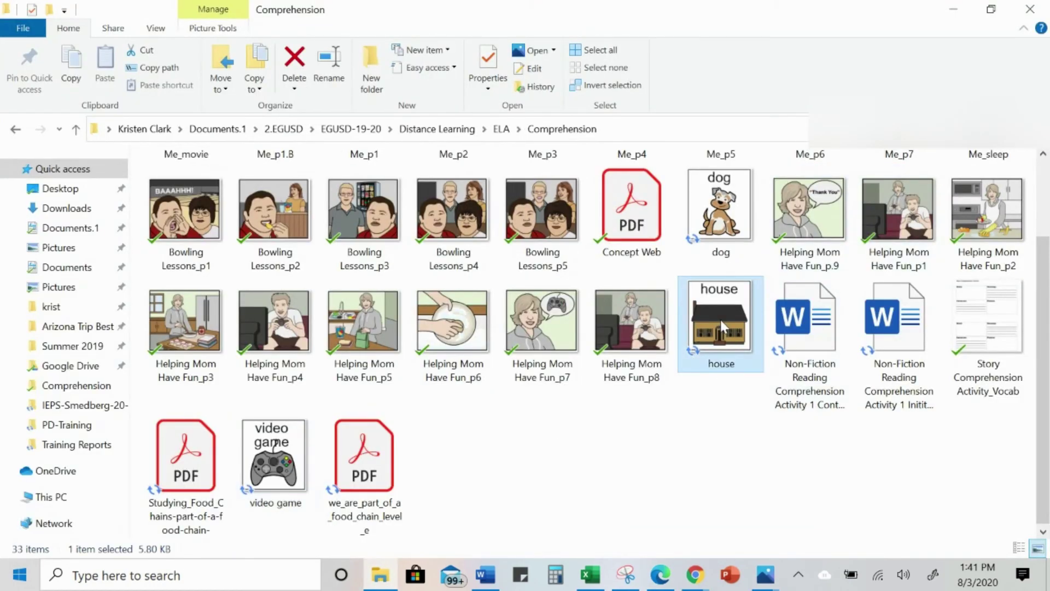
pyautogui.doubleClick(720, 321)
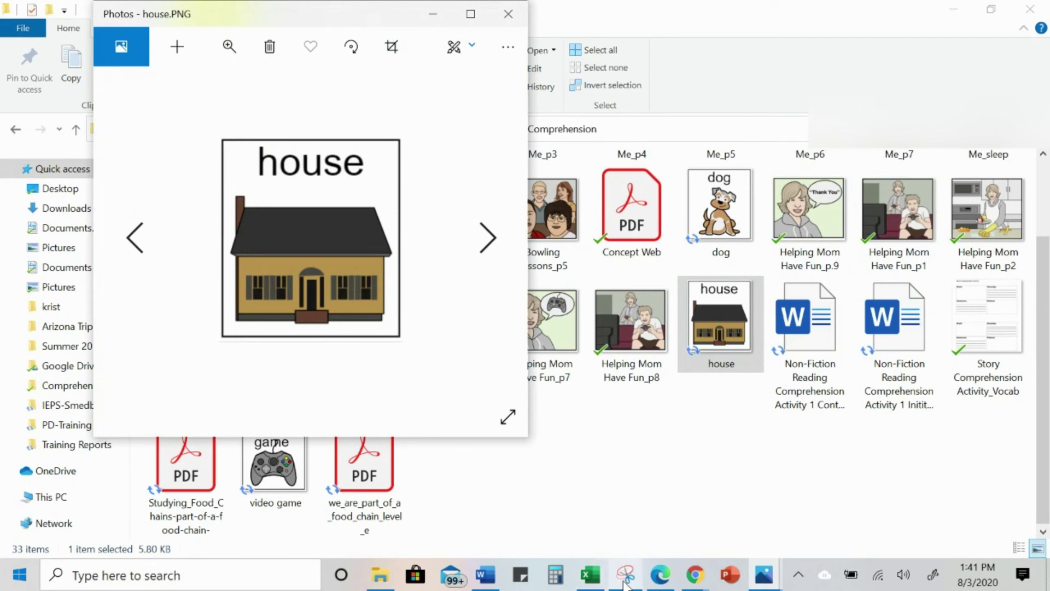
pyautogui.click(625, 577)
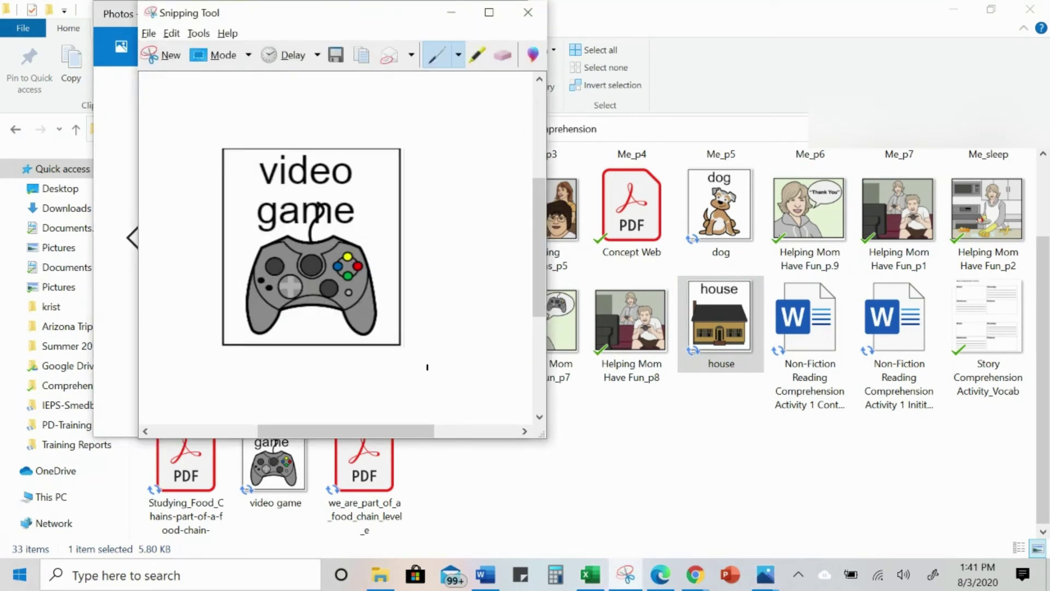
pyautogui.hotkey('ctrl', 'n')
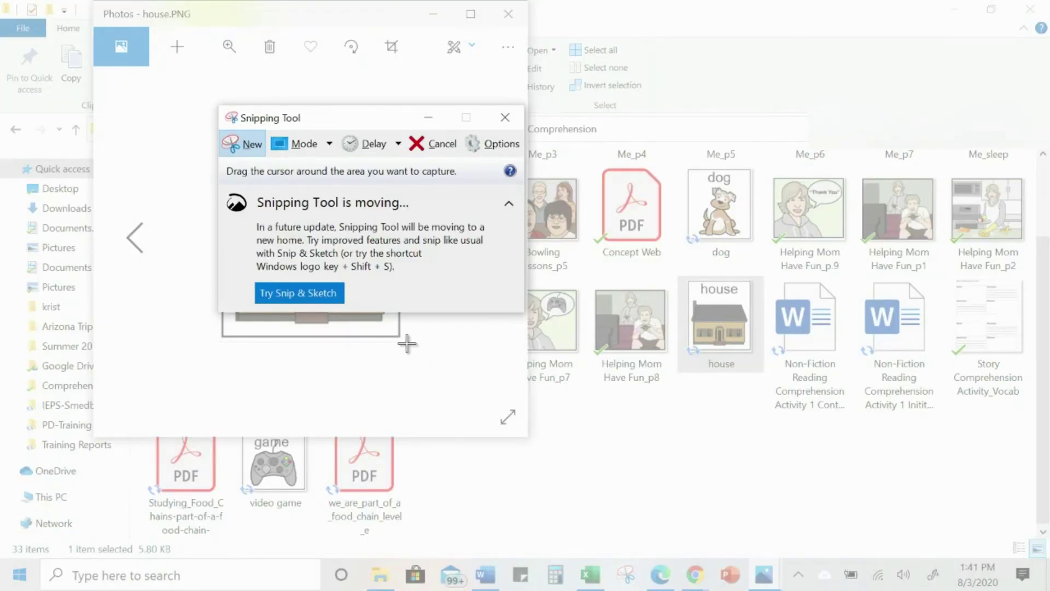
pyautogui.moveTo(405, 342); pyautogui.dragTo(219, 132)
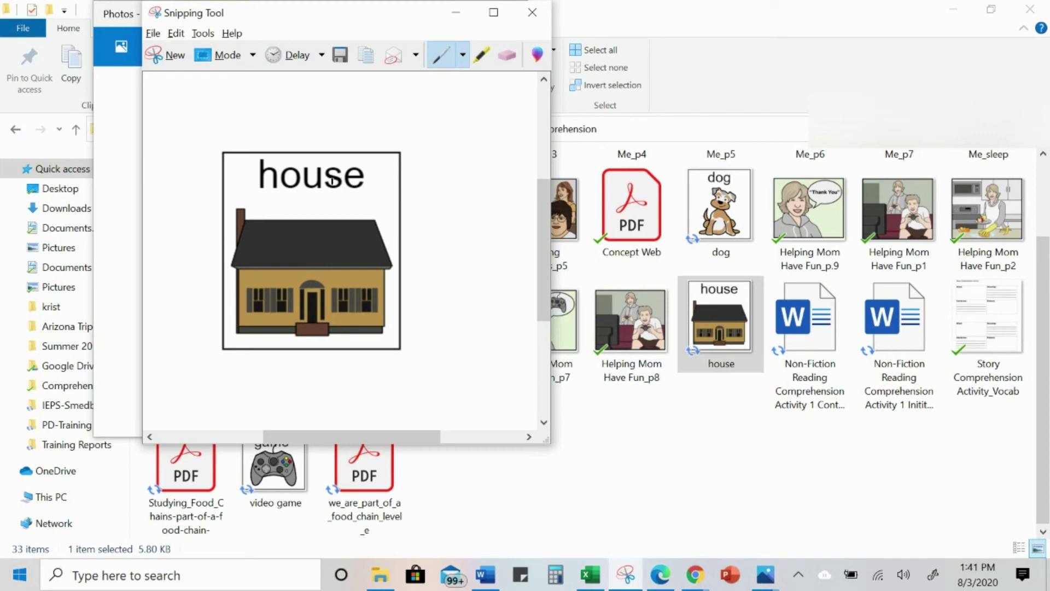
# Switch back to the Google Slides presentation and paste the house card on slide 3.
pyautogui.hotkey('alt', 'Tab')
pyautogui.hotkey('alt', 'Tab')
pyautogui.hotkey('alt', 'Tab')
pyautogui.hotkey('alt', 'Tab')
pyautogui.click(628, 490)
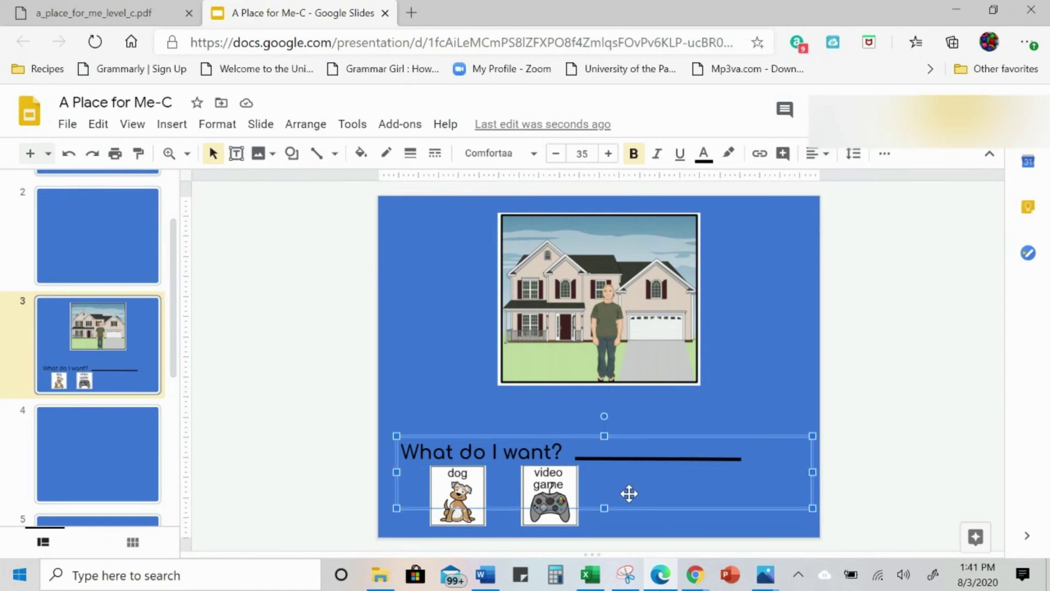
pyautogui.hotkey('ctrl', 'v')
# Shrink the house card to match the other two and align it in their row, to the right of the video game card.
pyautogui.moveTo(489, 321); pyautogui.dragTo(438, 263)
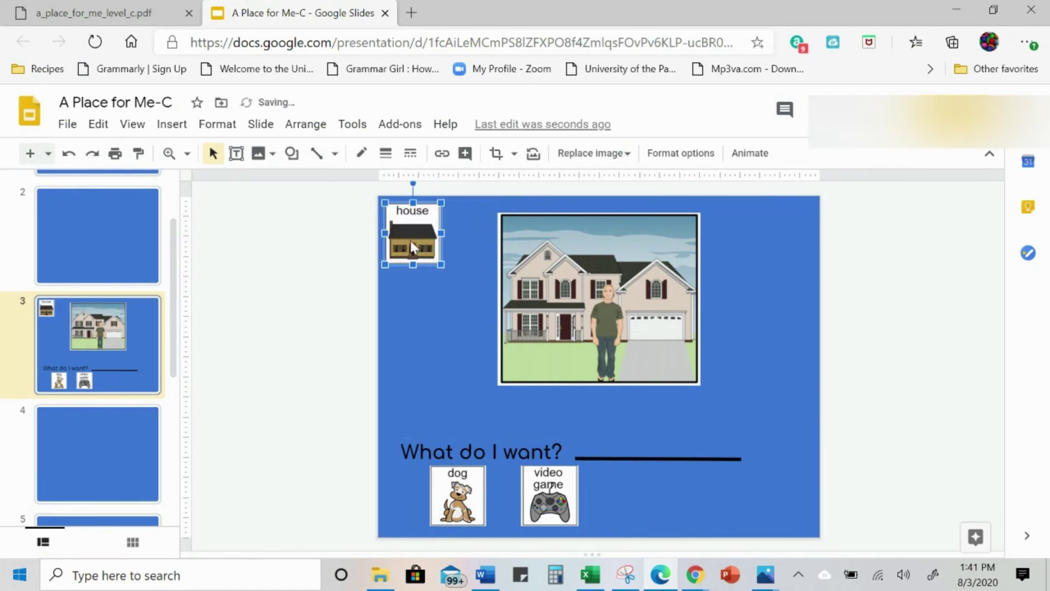
pyautogui.moveTo(618, 495); pyautogui.dragTo(638, 490)
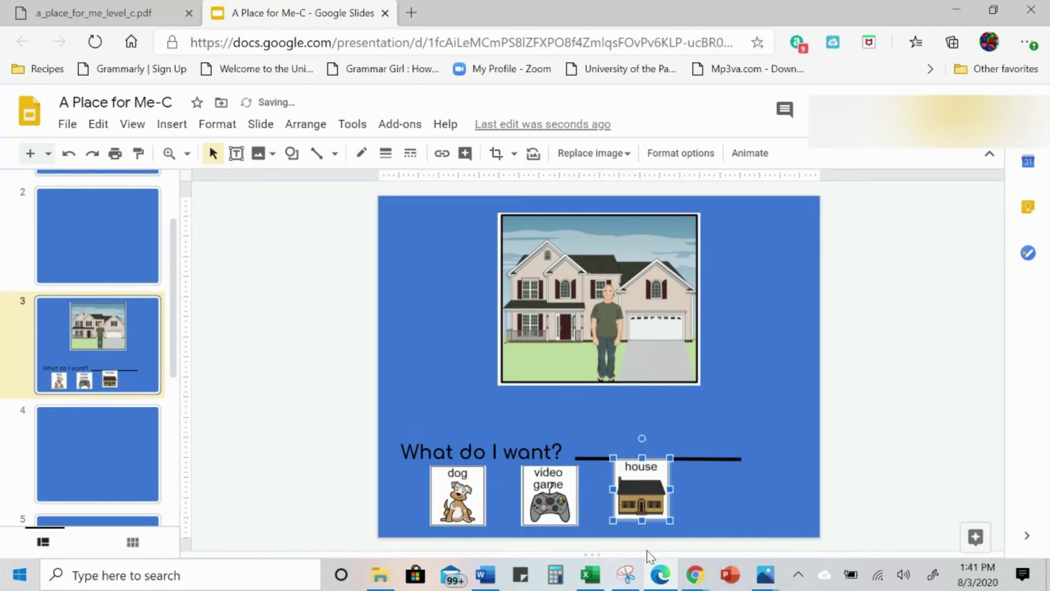
pyautogui.press('Down')
pyautogui.press('Right')
pyautogui.press('Down')
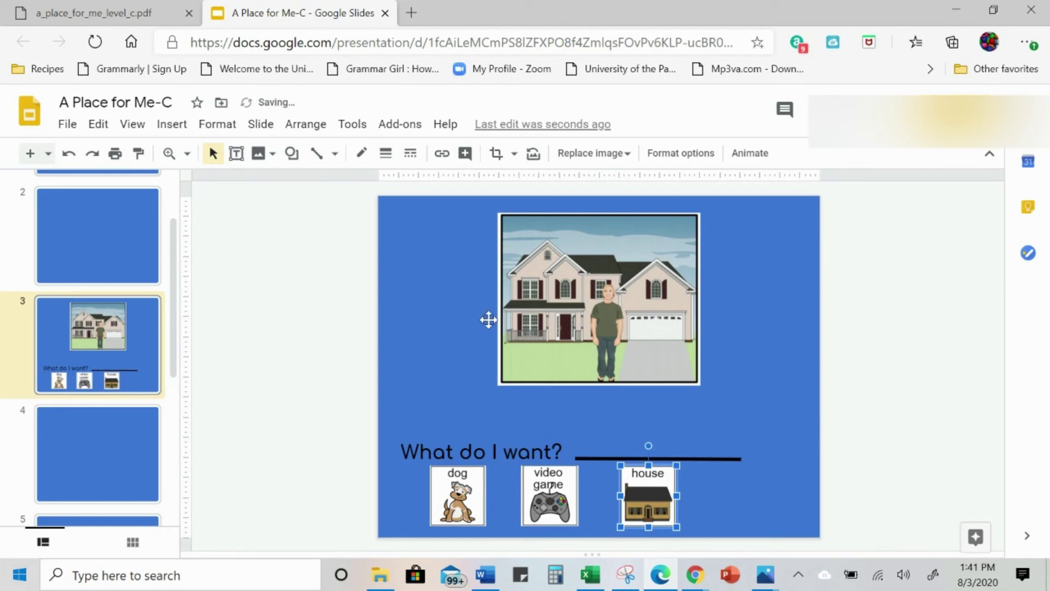
pyautogui.click(430, 308)
# Check the house page in the A Place for Me PDF, and return to the slides.
pyautogui.click(162, 13)
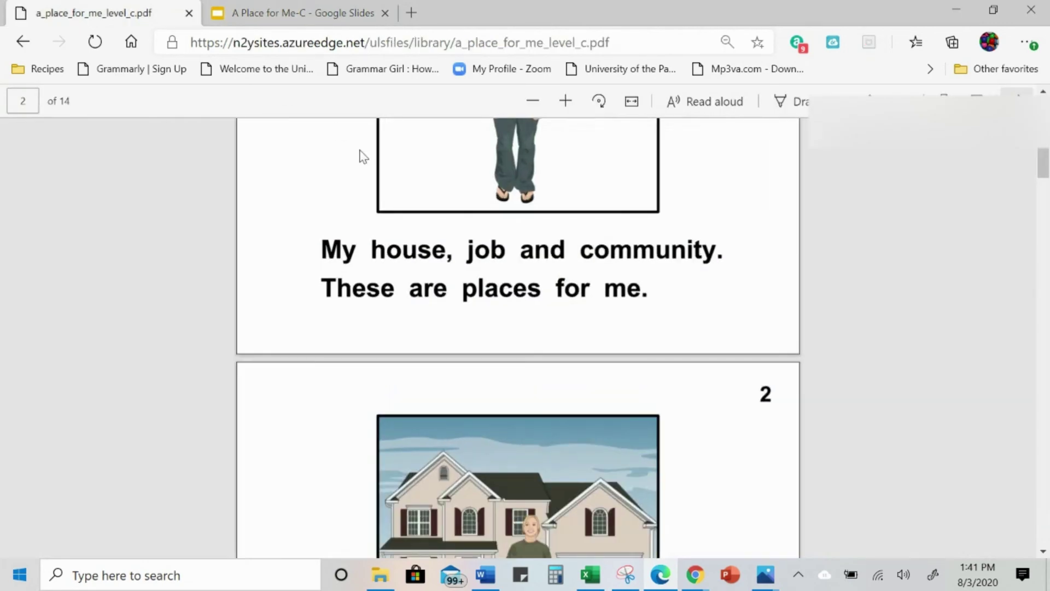
pyautogui.scroll(-6, 622, 372)
pyautogui.scroll(4, 653, 284)
pyautogui.click(305, 13)
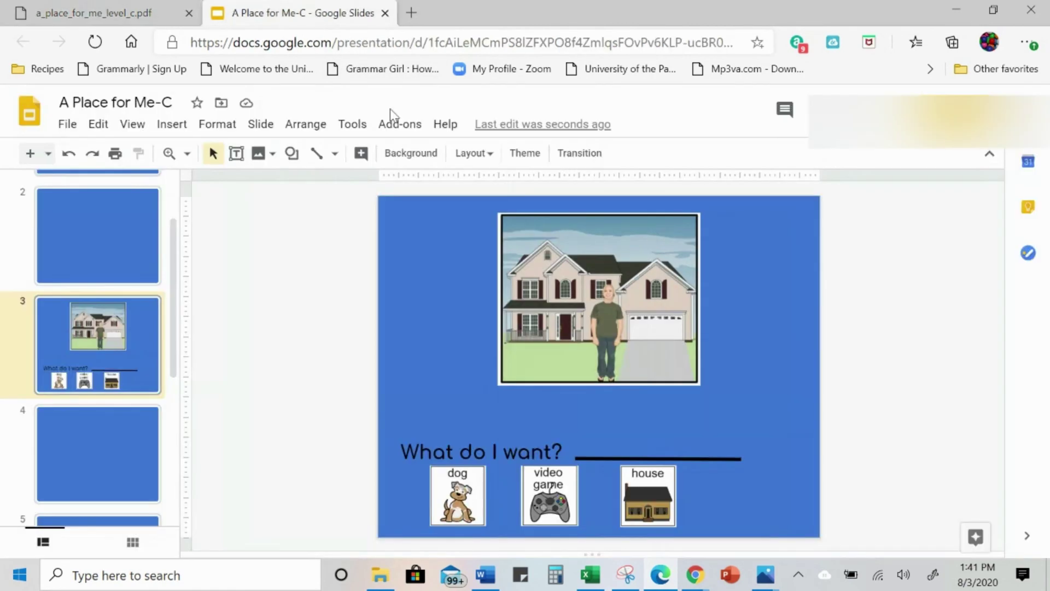
# Spread the dog, video game and house cards evenly in one aligned row below the question.
pyautogui.moveTo(672, 508); pyautogui.dragTo(764, 506)
pyautogui.moveTo(547, 509); pyautogui.dragTo(617, 500)
pyautogui.moveTo(727, 495); pyautogui.dragTo(730, 500)
pyautogui.click(780, 369)
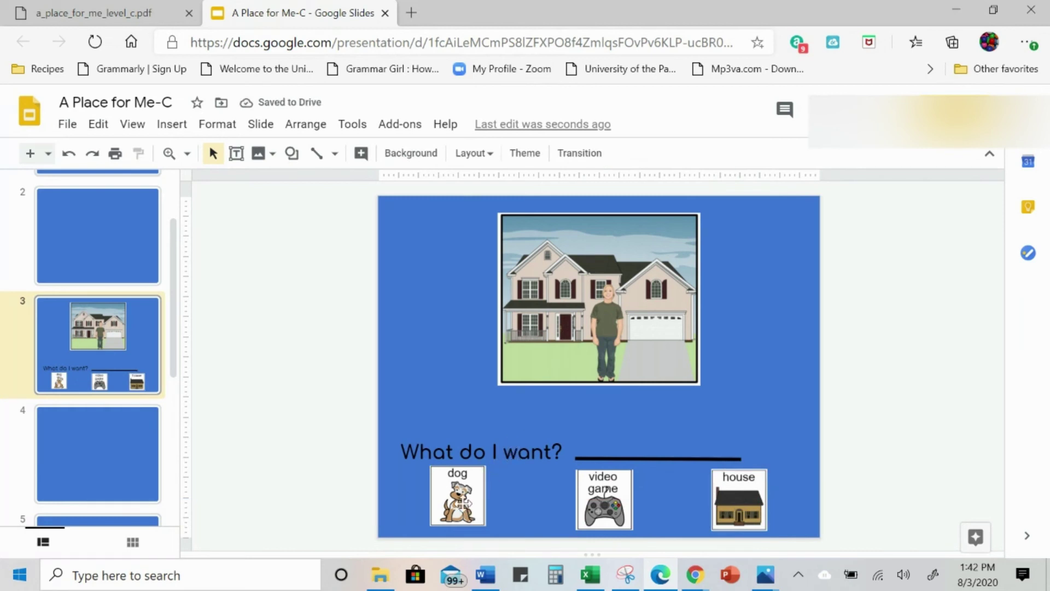
pyautogui.moveTo(465, 495); pyautogui.dragTo(465, 499)
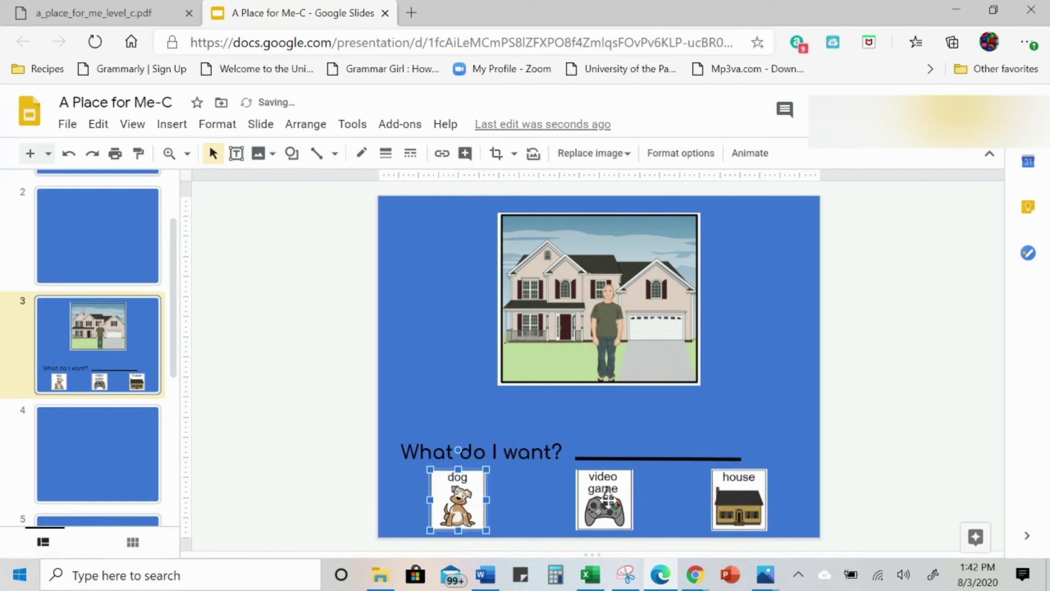
pyautogui.click(452, 340)
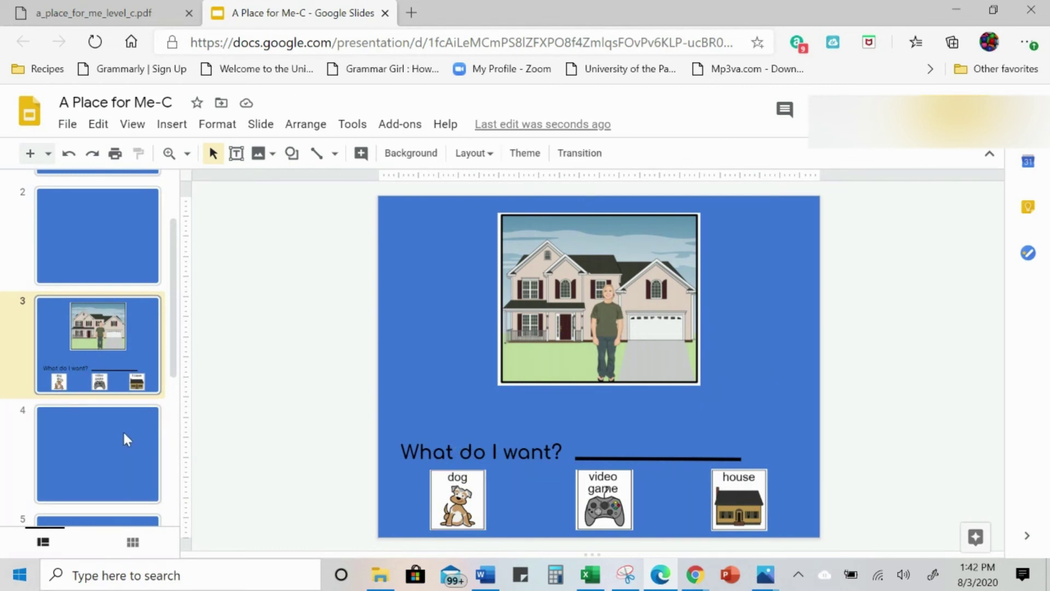
# Read the text and picture on page 3 of the A Place for Me PDF, and return to the slides.
pyautogui.click(64, 11)
pyautogui.scroll(-8, 509, 360)
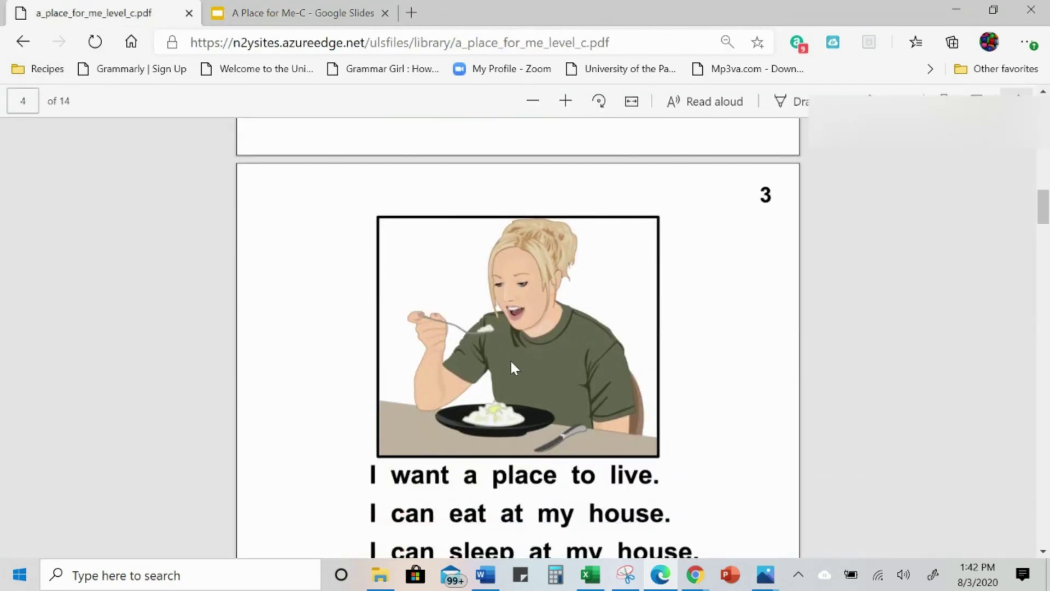
pyautogui.scroll(-3, 511, 363)
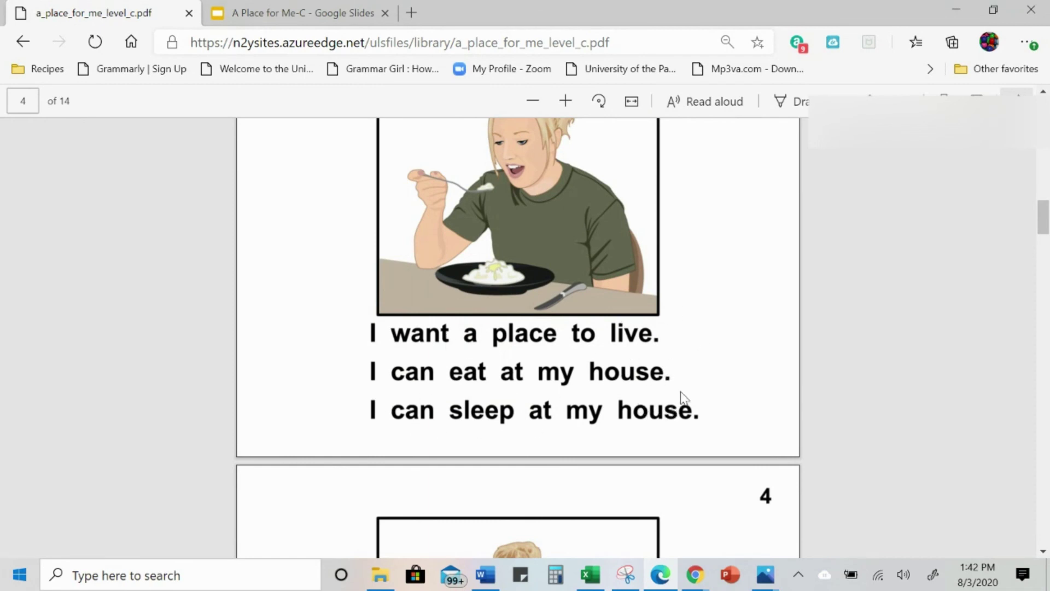
pyautogui.scroll(1, 590, 367)
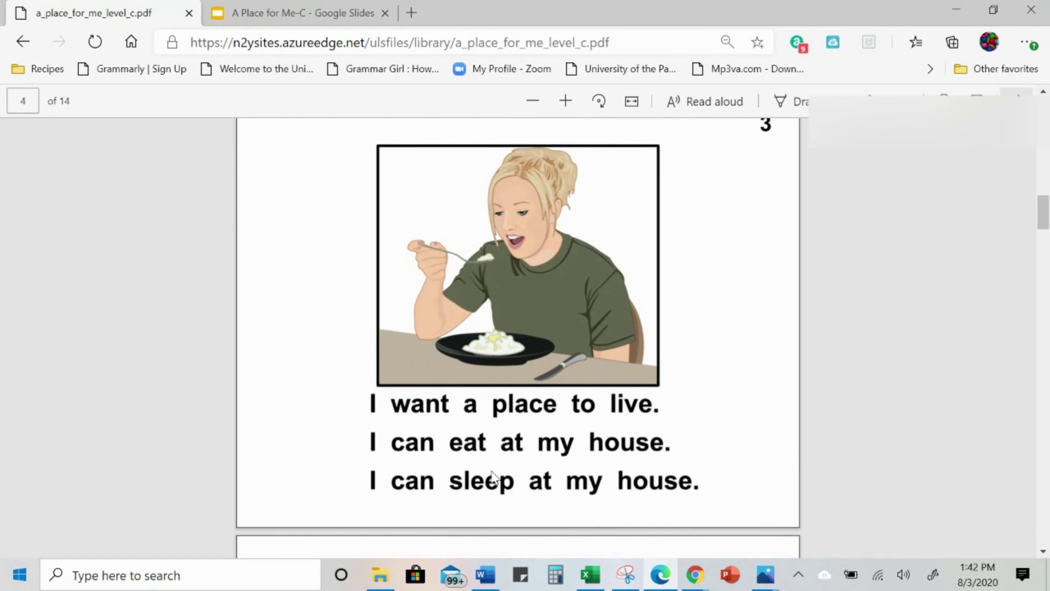
pyautogui.scroll(-2, 479, 369)
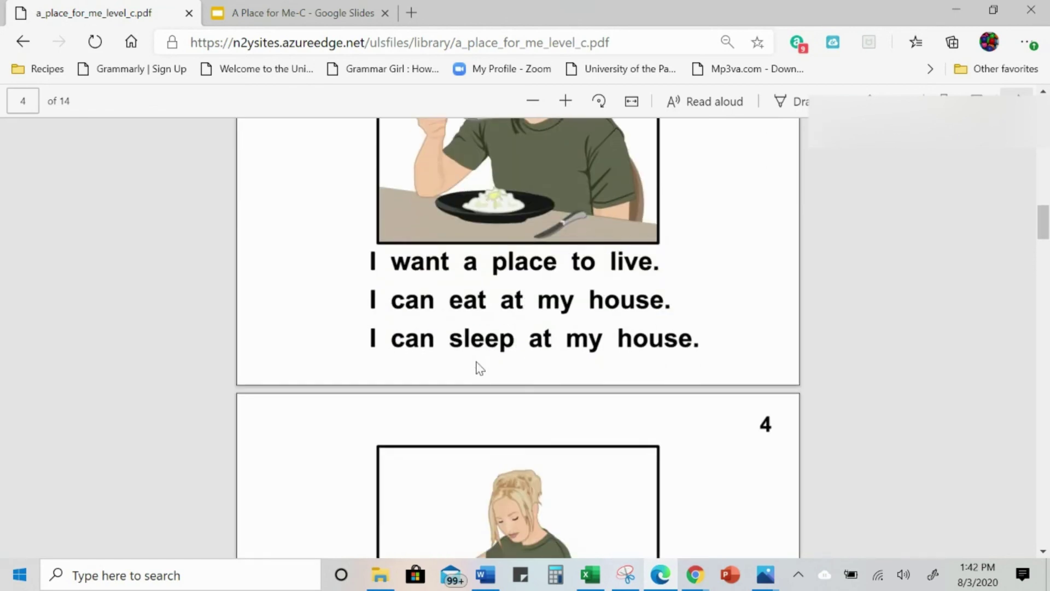
pyautogui.scroll(3, 471, 344)
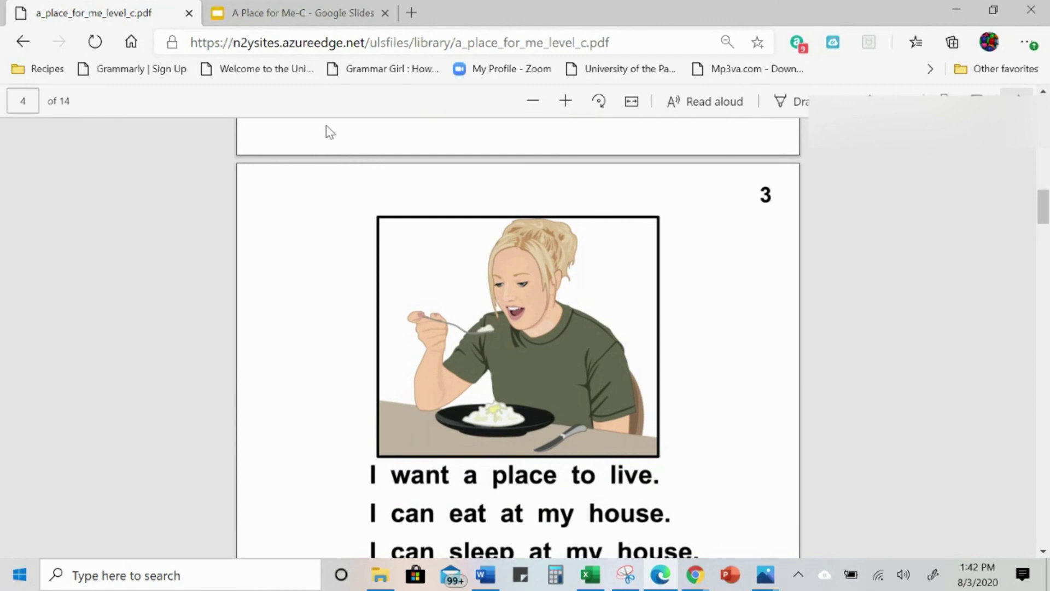
pyautogui.click(304, 12)
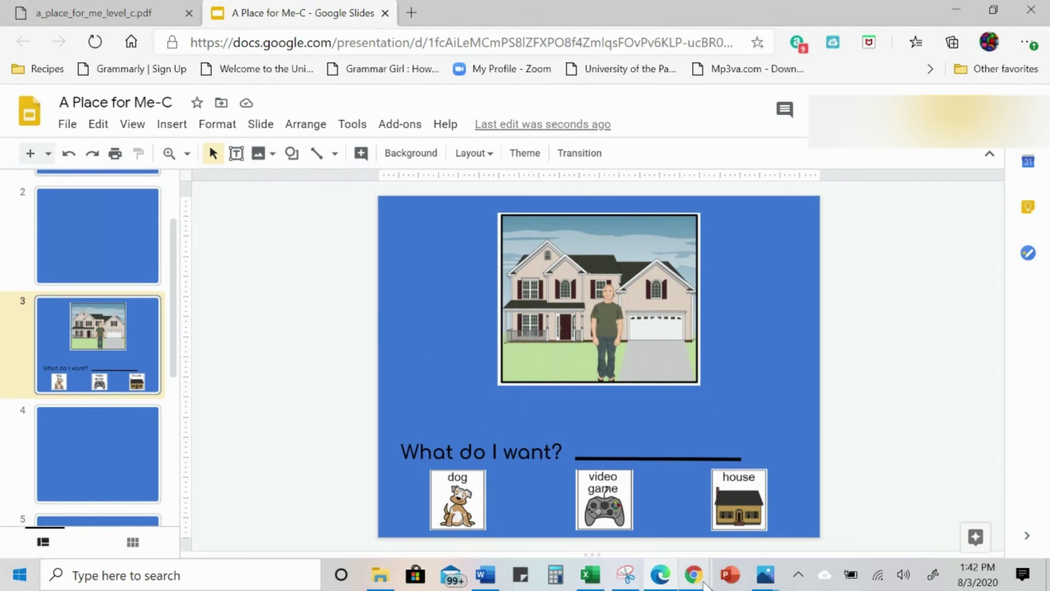
# Find the house picture among the open windows and close it.
pyautogui.moveTo(703, 585)
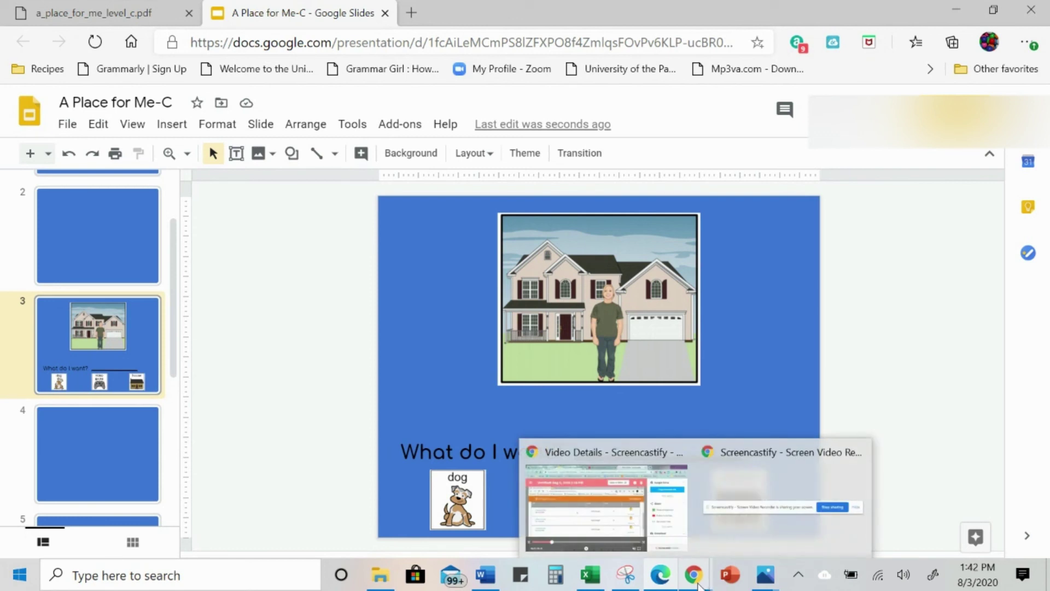
pyautogui.click(695, 581)
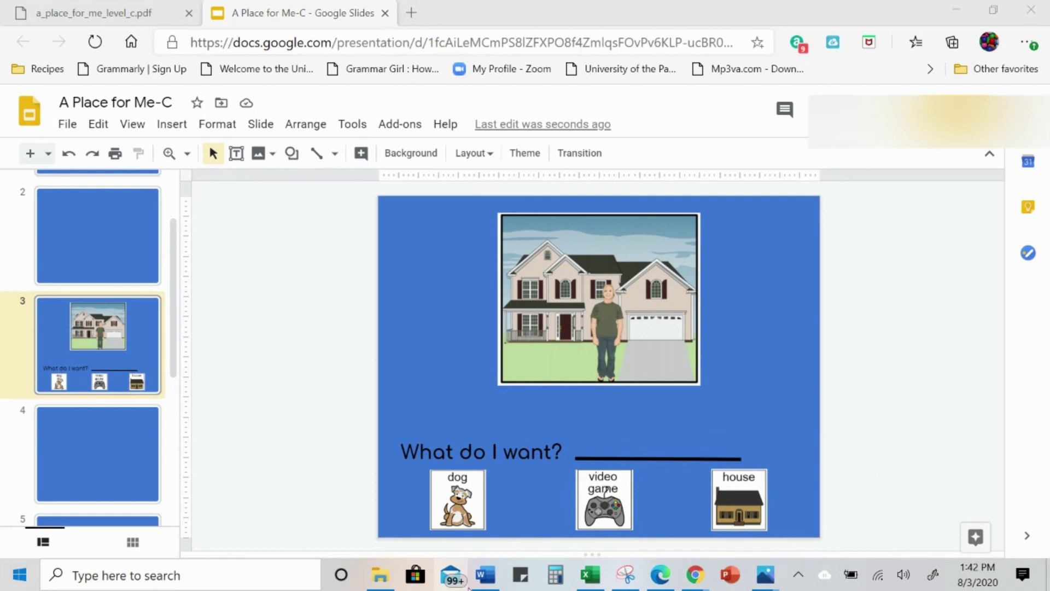
pyautogui.hotkey('ctrl', 'alt', 'Tab')
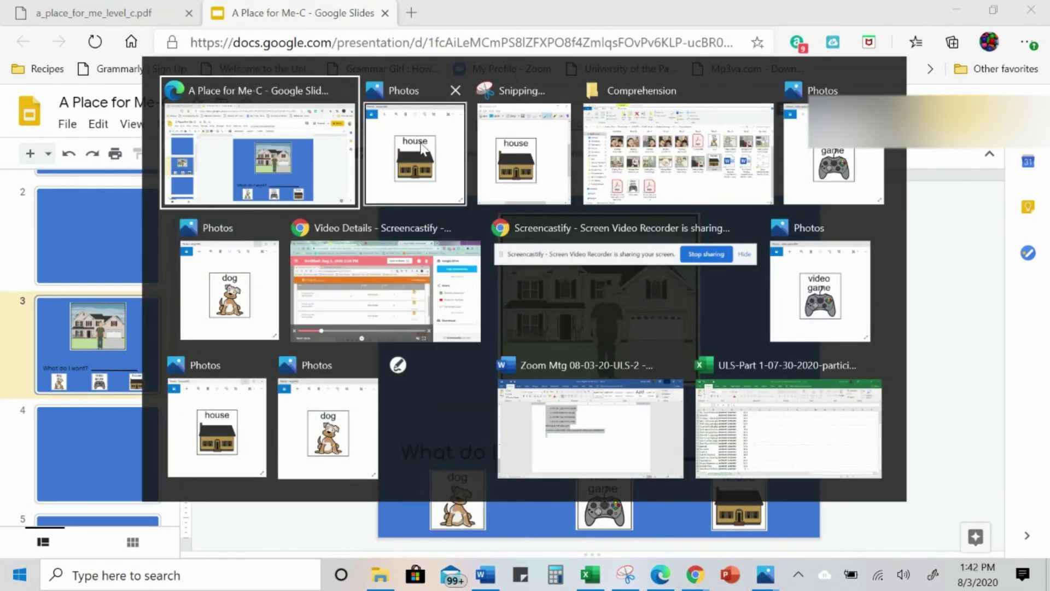
pyautogui.press('Right')
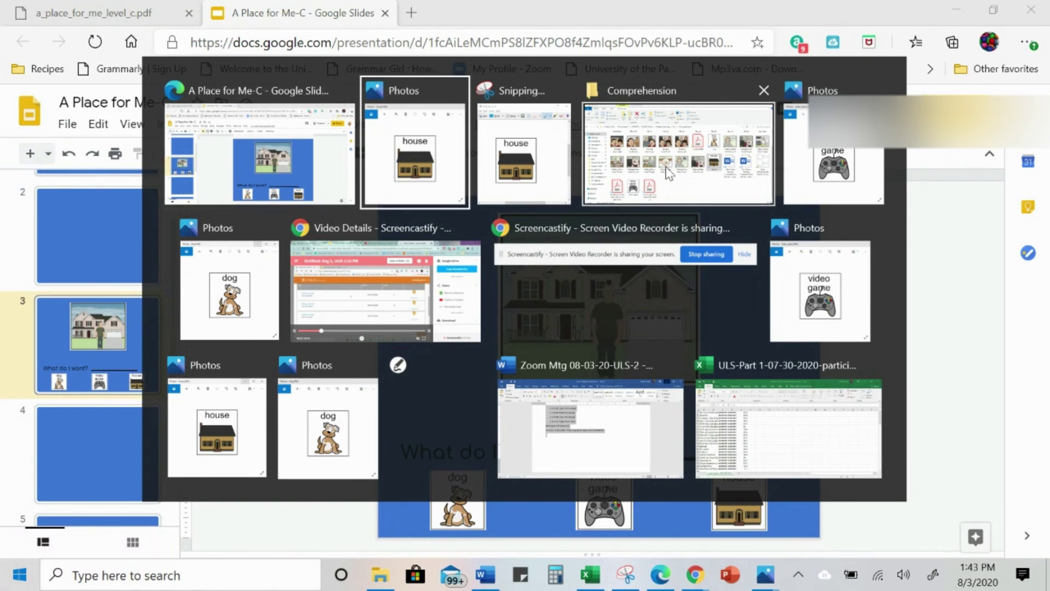
pyautogui.press('Return')
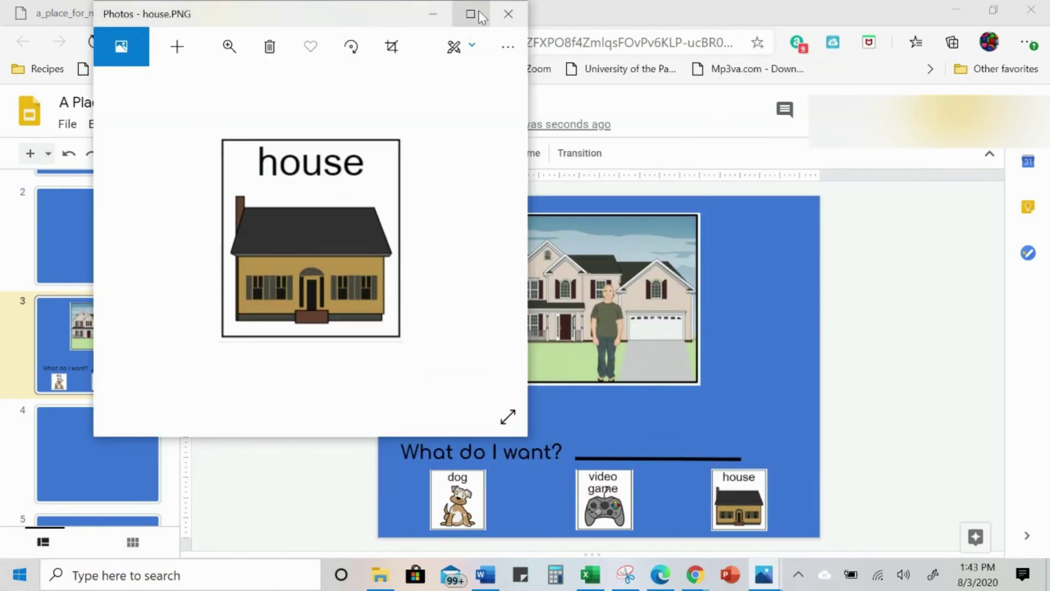
pyautogui.click(508, 13)
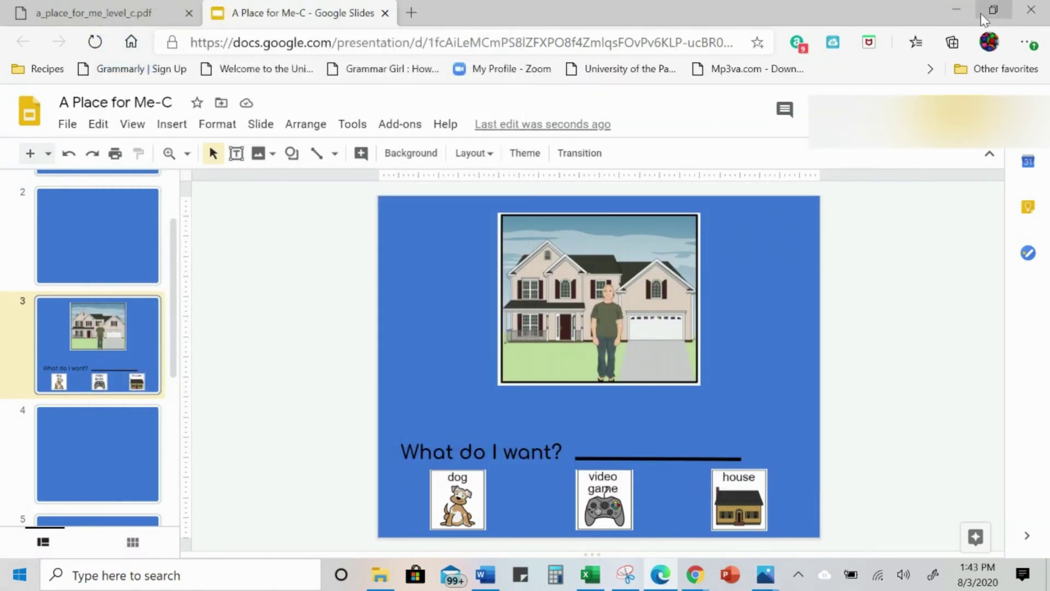
# Clear away the remaining windows in front of Chrome, discarding the unsaved house snip and closing the video game picture.
pyautogui.click(954, 7)
pyautogui.click(533, 12)
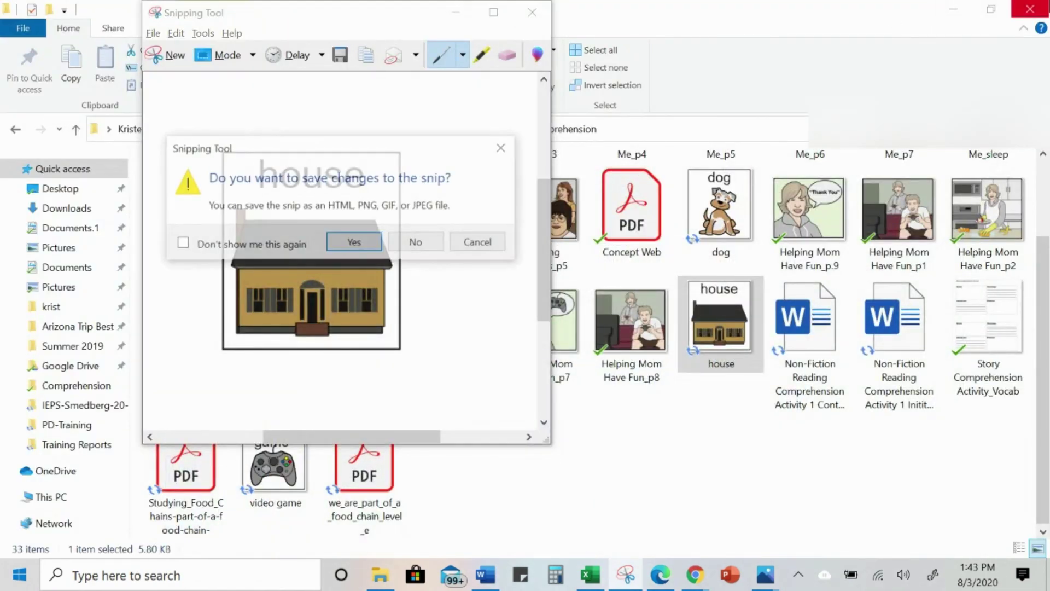
pyautogui.click(415, 241)
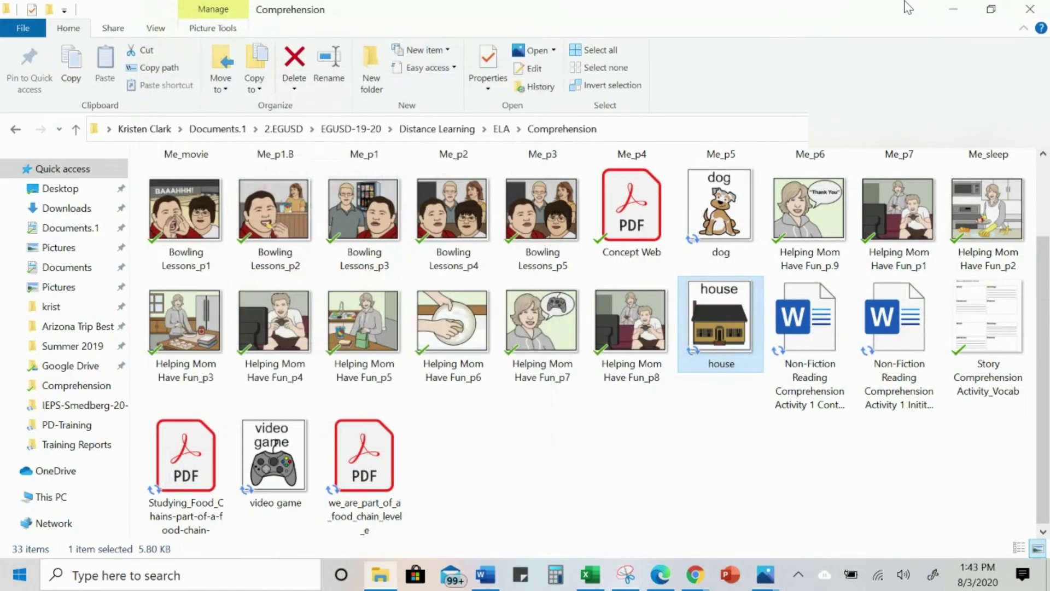
pyautogui.click(954, 8)
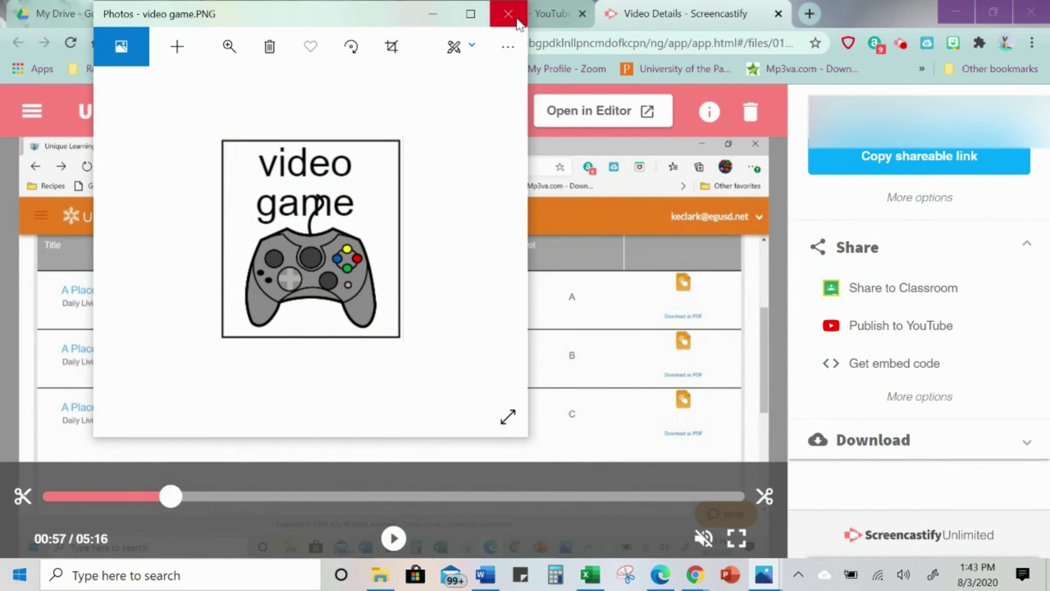
pyautogui.click(518, 23)
# Switch to the finished A Place for Me- presentation in Chrome and play the audio on its title slide.
pyautogui.click(248, 16)
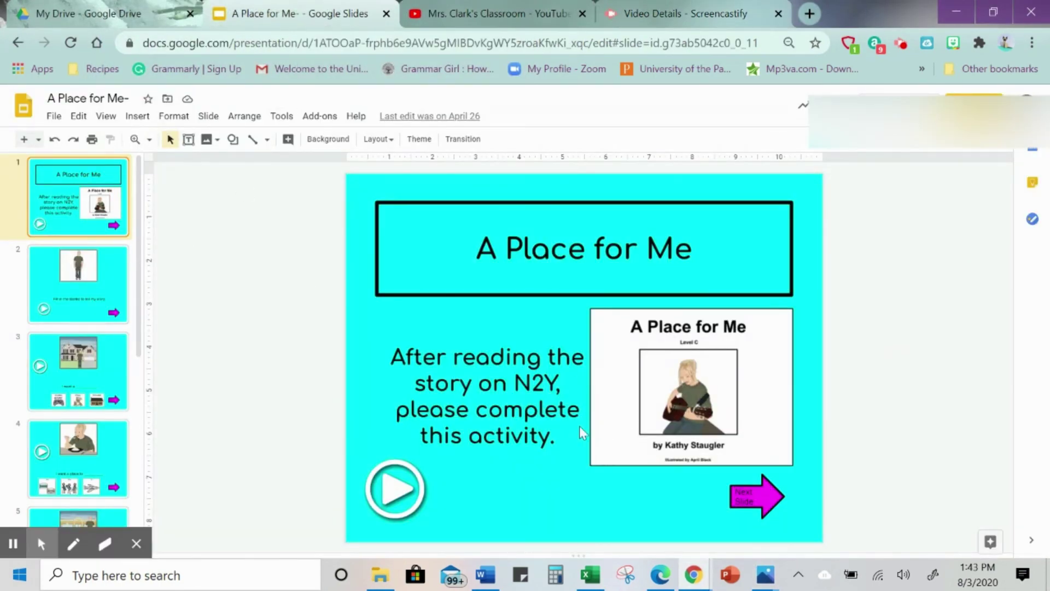
pyautogui.click(397, 488)
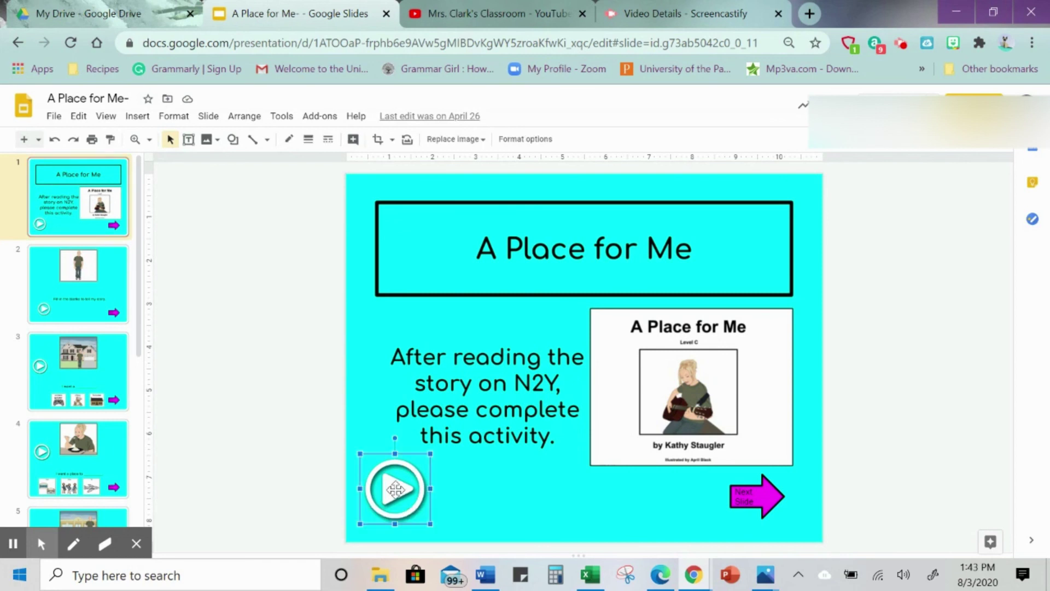
pyautogui.click(376, 522)
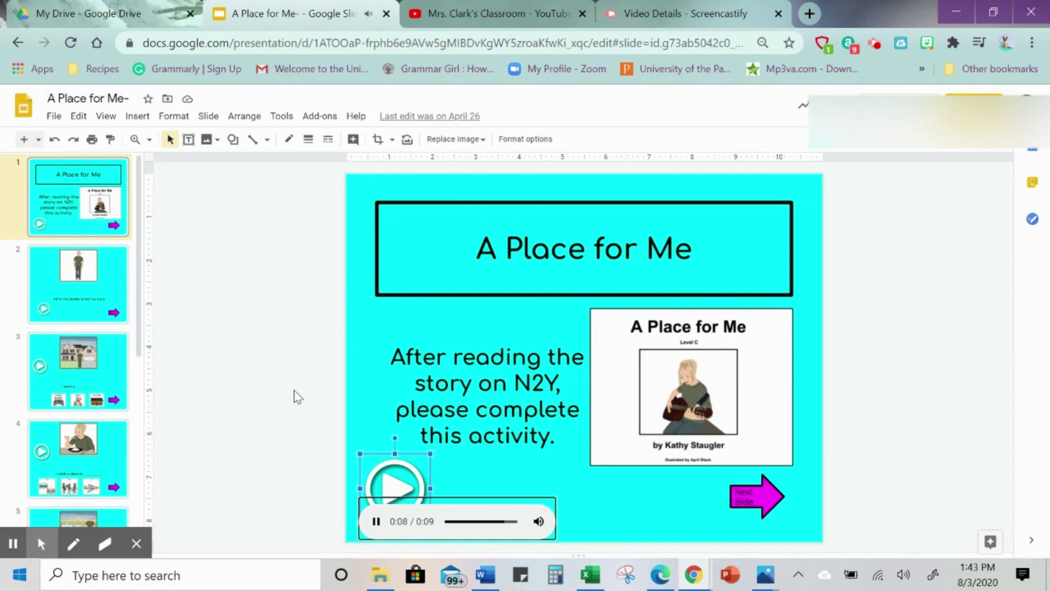
# Review the finished presentation from slide 2 through slide 8, examining each sentence, its picture cards and the closing instructions.
pyautogui.click(116, 283)
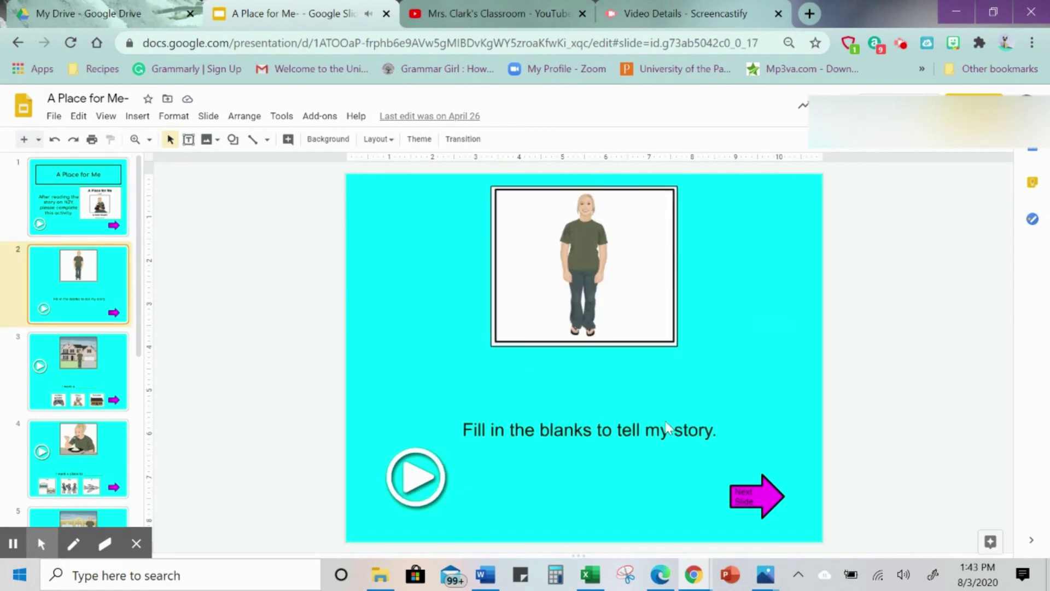
pyautogui.click(96, 363)
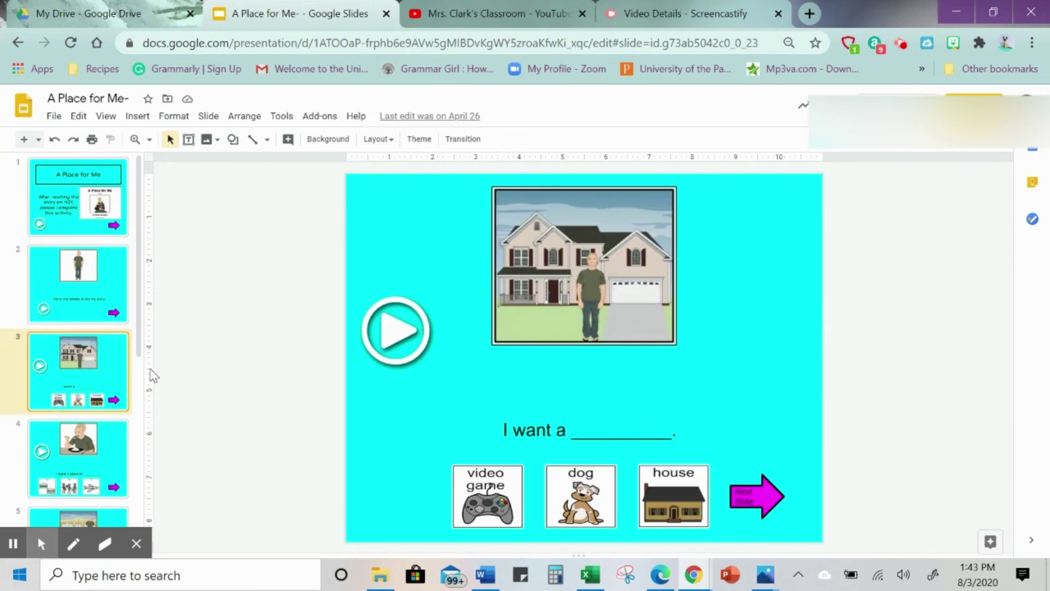
pyautogui.click(102, 444)
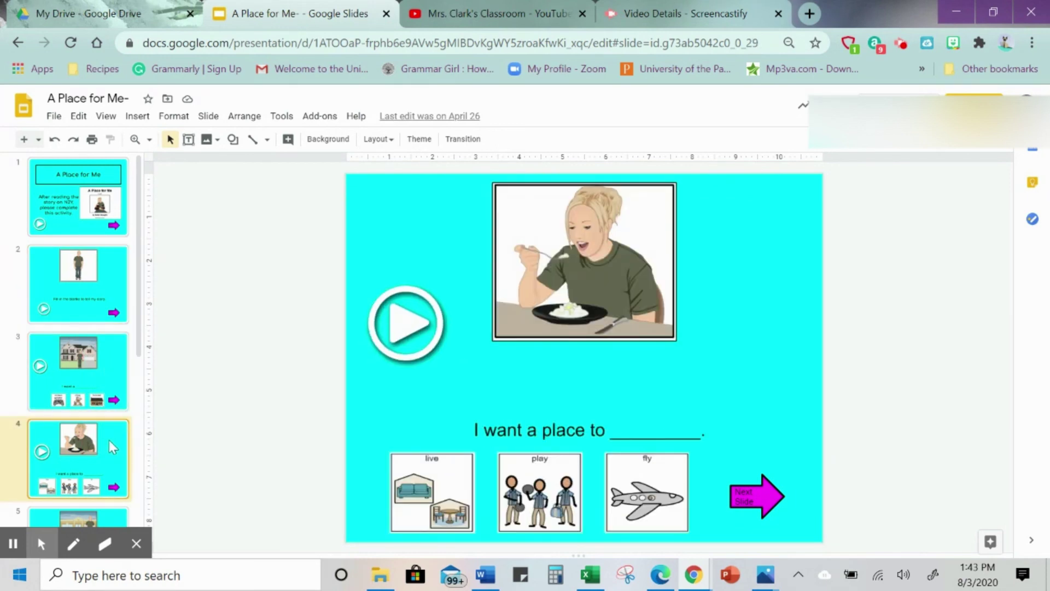
pyautogui.scroll(-2, 109, 441)
pyautogui.click(107, 455)
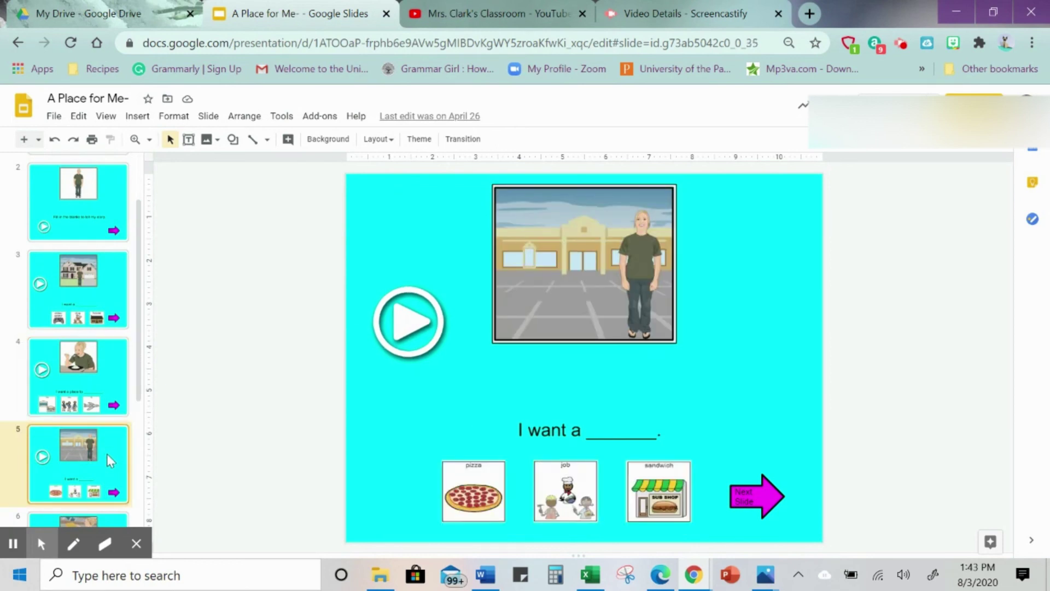
pyautogui.scroll(-3, 108, 454)
pyautogui.click(113, 404)
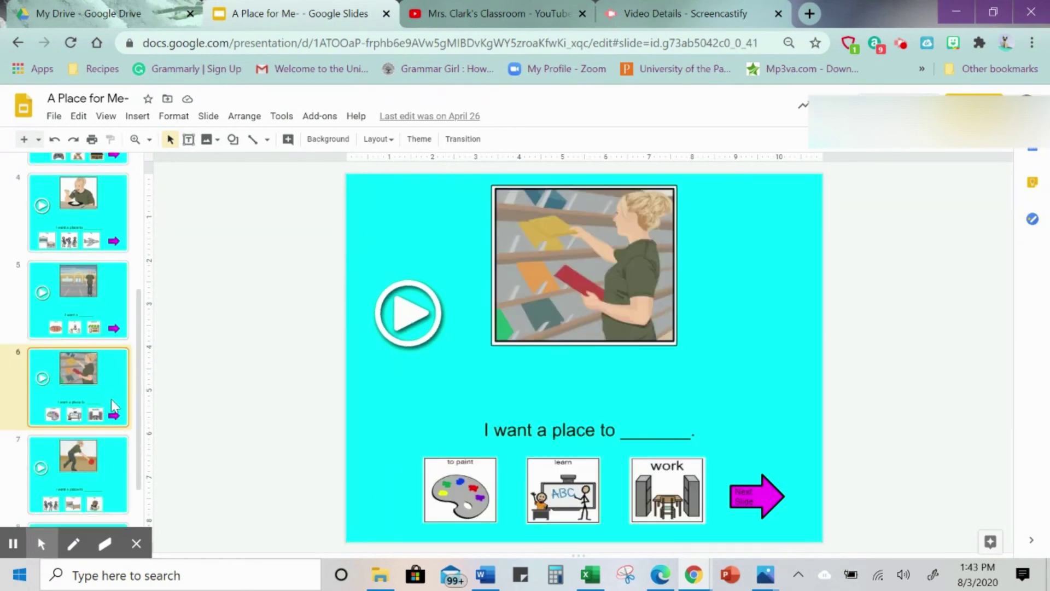
pyautogui.click(110, 455)
pyautogui.scroll(-2, 110, 455)
pyautogui.click(106, 464)
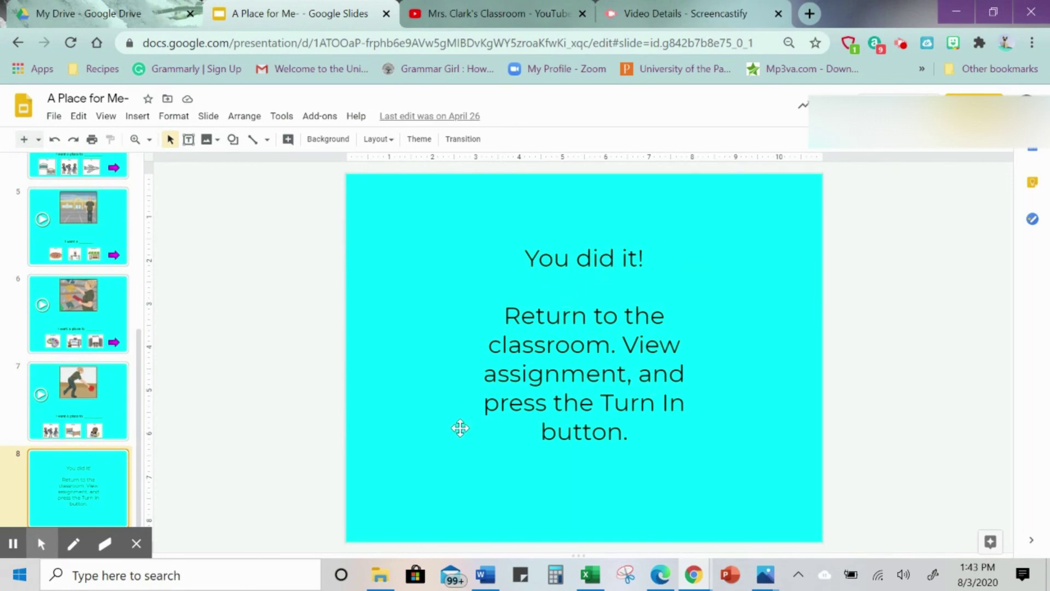
# Go back through the finished presentation from the closing slide to slide 2, reviewing the fill-in-the-blank slides.
pyautogui.press('Up')
pyautogui.press('Up')
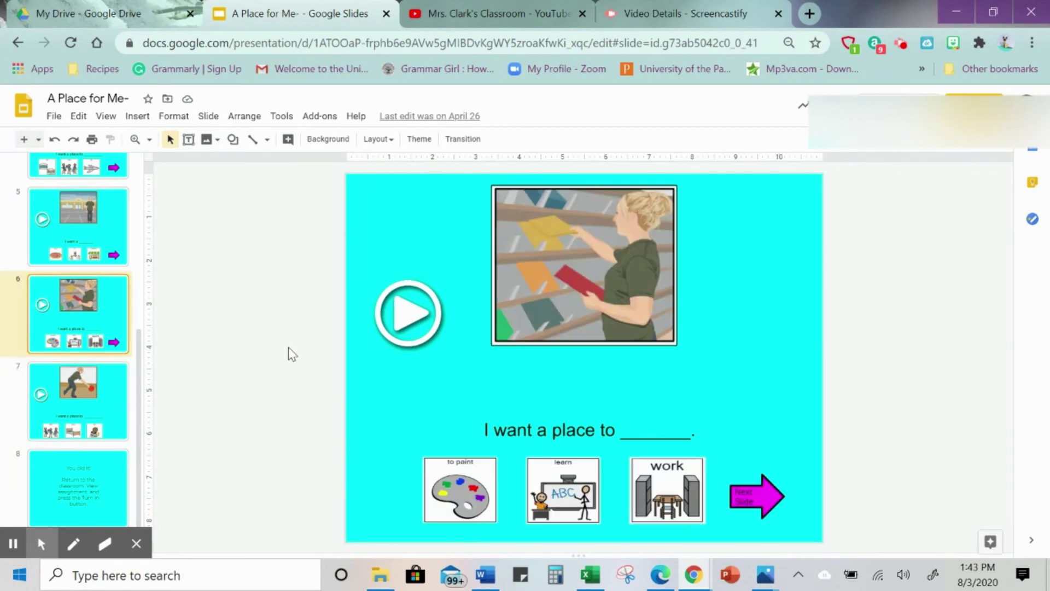
pyautogui.press('Up')
pyautogui.press('Up')
pyautogui.press('Up')
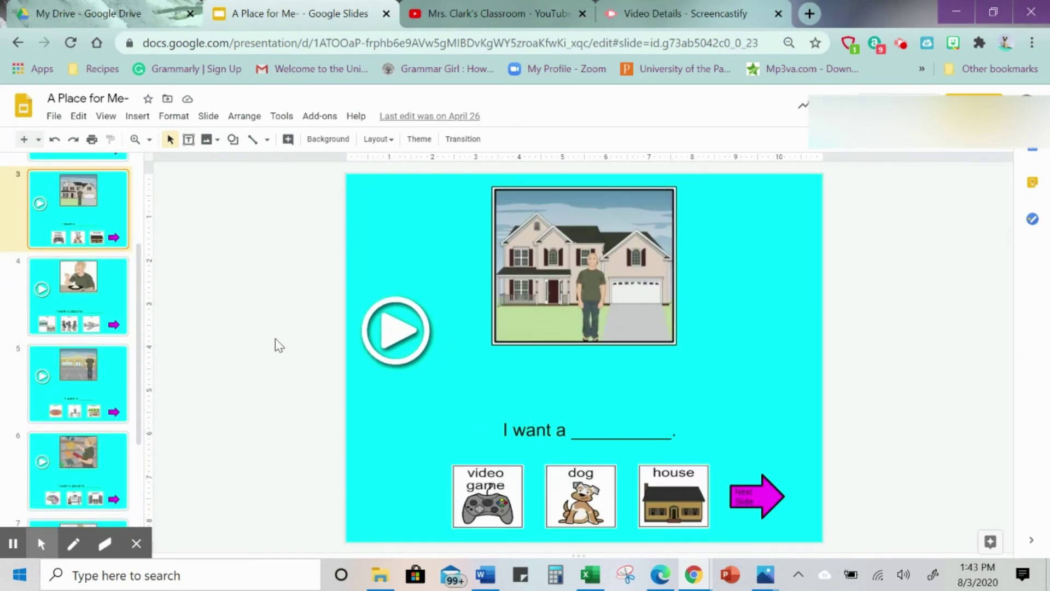
pyautogui.press('Up')
pyautogui.press('Up')
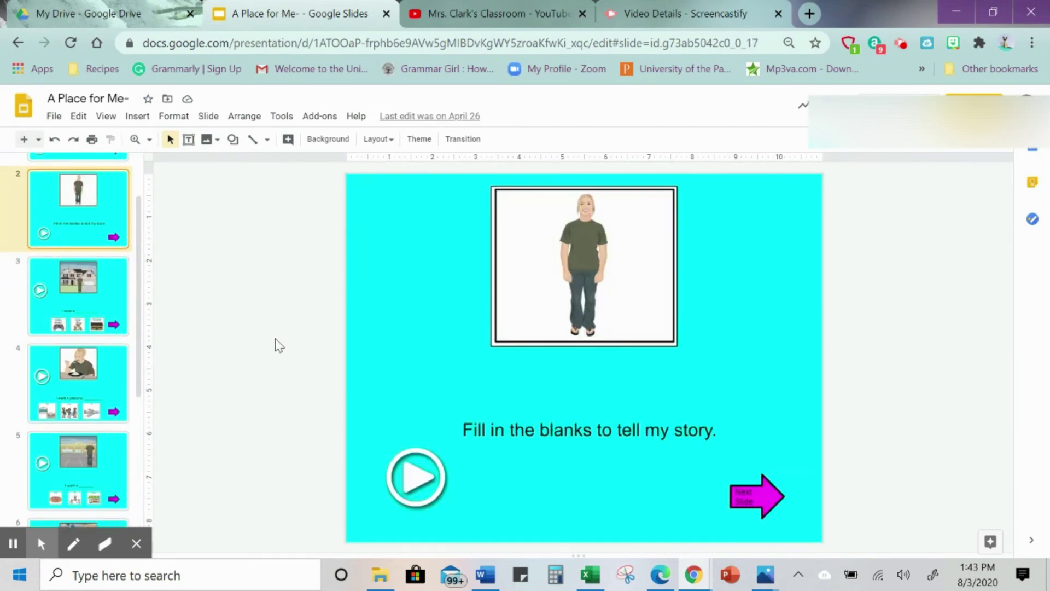